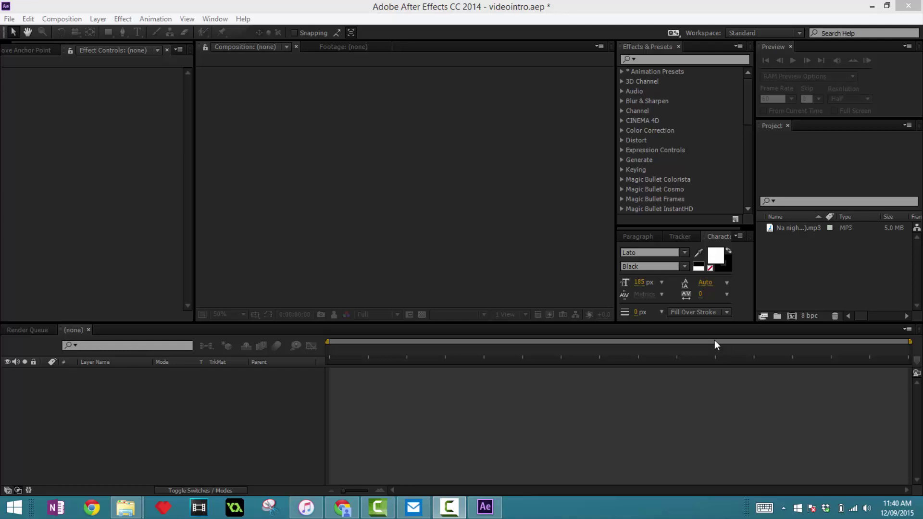
- Widen the Project panel and select the mp3 track to see its duration and audio details
{"action": "mouse_move", "coordinate": [753, 261]}
{"action": "left_mouse_down"}
{"action": "mouse_move", "coordinate": [576, 273]}
{"action": "mouse_move", "coordinate": [737, 259]}
{"action": "left_mouse_up"}
{"action": "left_click", "coordinate": [791, 227]}
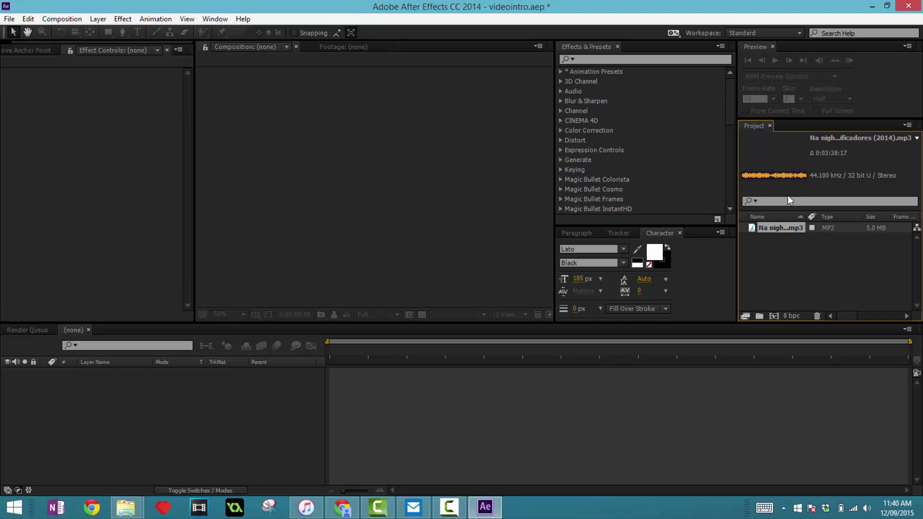
- Create the 'Sync Intro' composition at 30 fps, 0:00:20:00 duration, with a Royal Blue background
{"action": "left_click", "coordinate": [775, 315]}
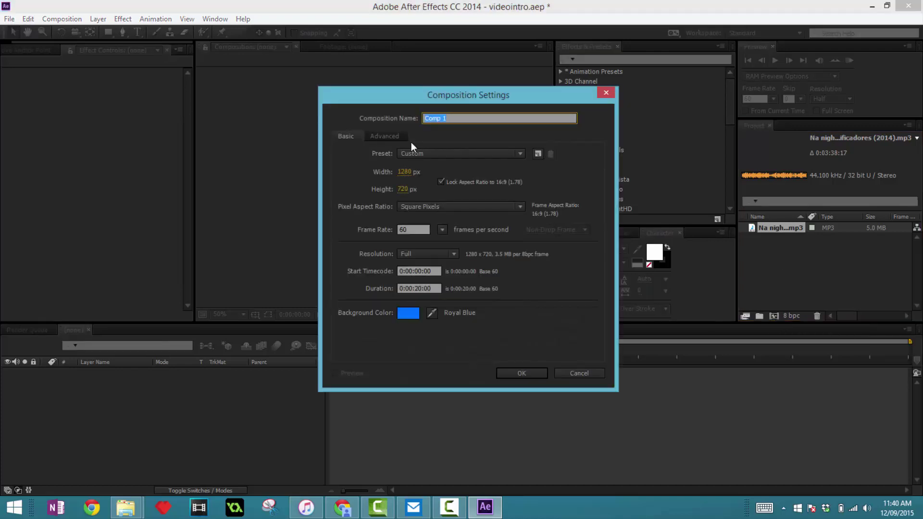
{"action": "type", "text": "Sync Intro"}
{"action": "left_click", "coordinate": [408, 230]}
{"action": "type", "text": "30"}
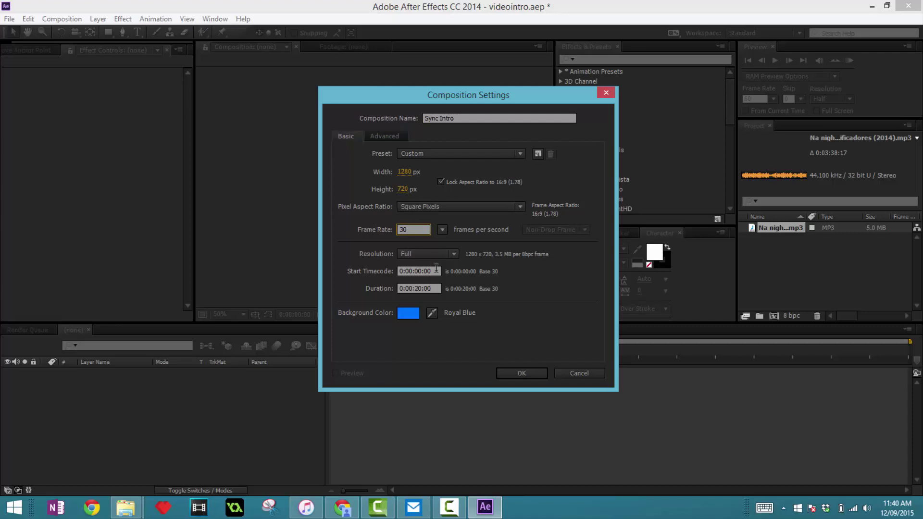
{"action": "left_click_drag", "start_coordinate": [435, 270], "coordinate": [348, 272]}
{"action": "left_click", "coordinate": [420, 287]}
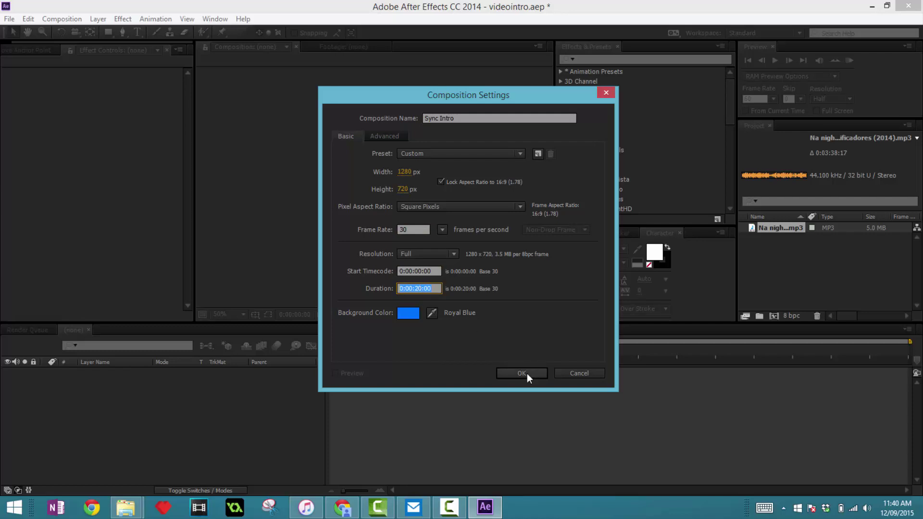
{"action": "left_click", "coordinate": [404, 314]}
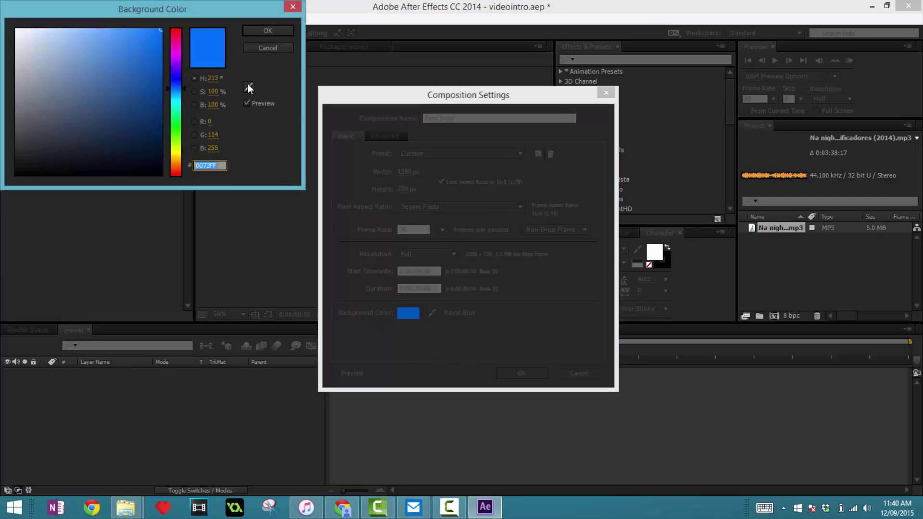
{"action": "left_click", "coordinate": [264, 31]}
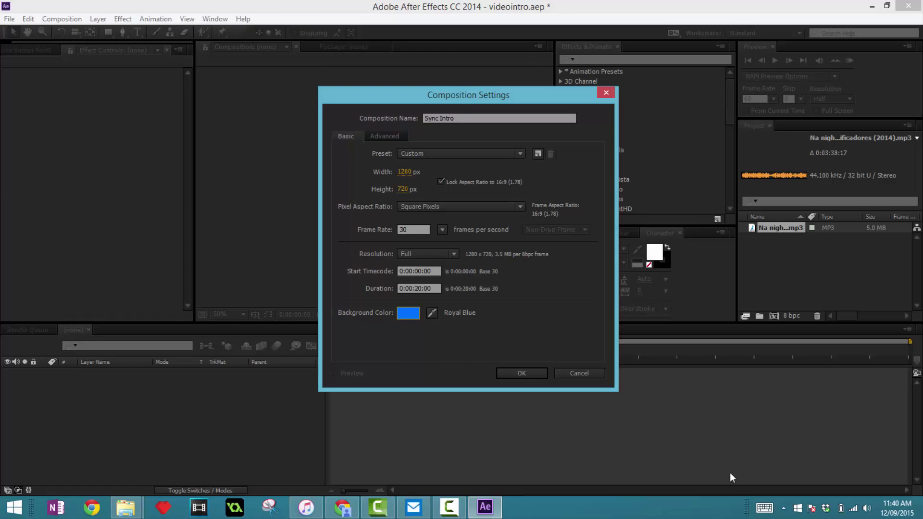
{"action": "left_click", "coordinate": [519, 372]}
- Add the mp3 track to the timeline and create a text layer reading 'TEXT'
{"action": "scroll", "coordinate": [405, 239], "scroll_direction": "up", "scroll_amount": 2}
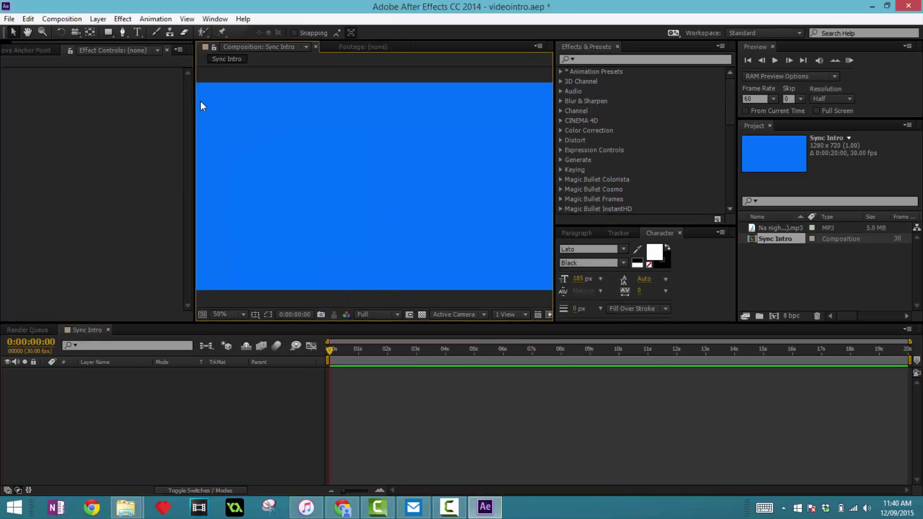
{"action": "left_click_drag", "start_coordinate": [769, 226], "coordinate": [169, 451]}
{"action": "left_click", "coordinate": [138, 32]}
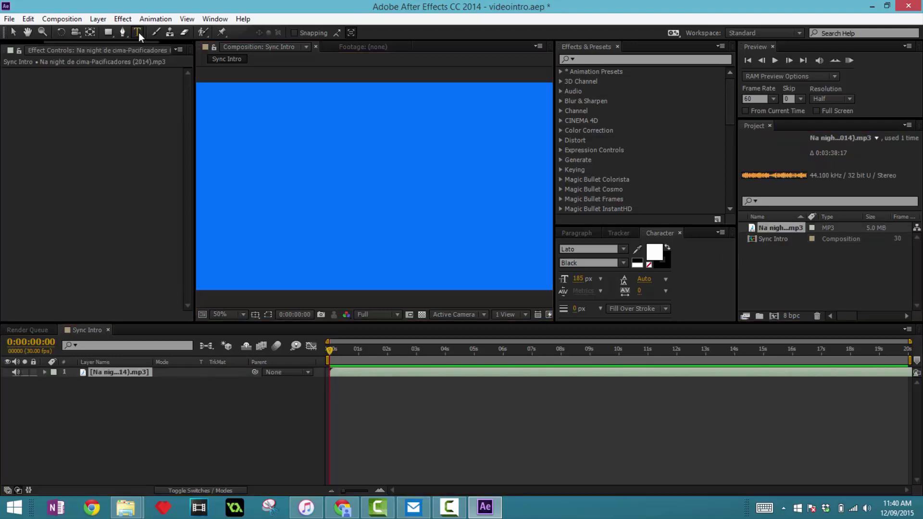
{"action": "left_click", "coordinate": [318, 192]}
{"action": "type", "text": "text"}
{"action": "key", "text": "BackSpace"}
{"action": "key", "text": "BackSpace"}
{"action": "key", "text": "BackSpace"}
{"action": "key", "text": "BackSpace"}
{"action": "type", "text": "TEXT"}
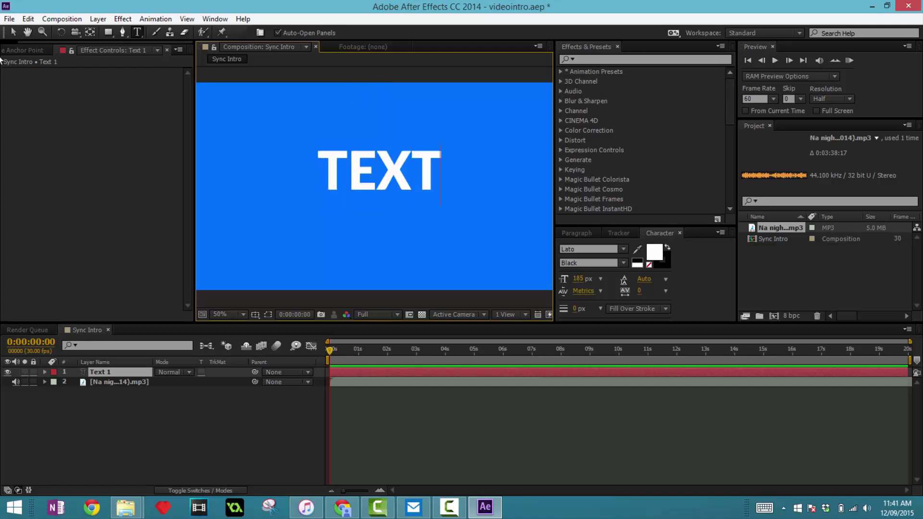
{"action": "left_click", "coordinate": [13, 32]}
- Enlarge the composition viewer and nudge the TEXT layer slightly down and right
{"action": "scroll", "coordinate": [460, 215], "scroll_direction": "down", "scroll_amount": 2}
{"action": "scroll", "coordinate": [439, 219], "scroll_direction": "up", "scroll_amount": 2}
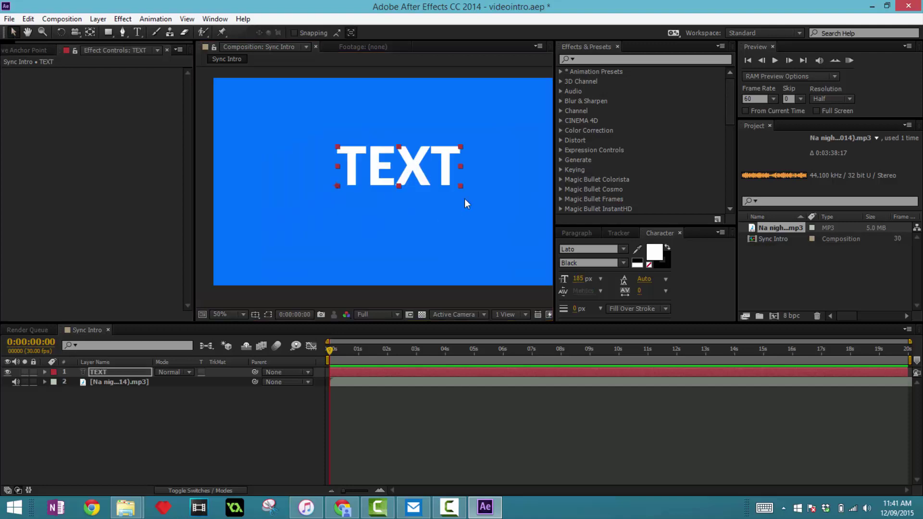
{"action": "left_click_drag", "start_coordinate": [552, 127], "coordinate": [618, 129]}
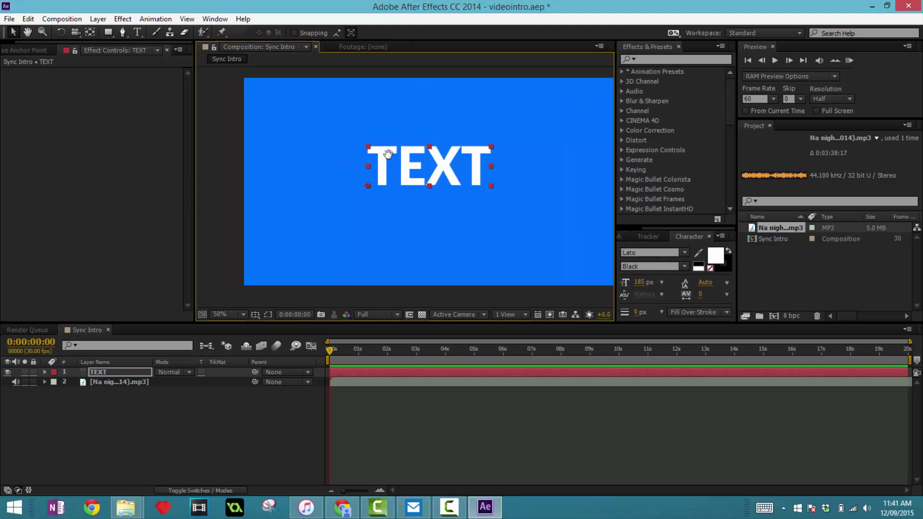
{"action": "left_click_drag", "start_coordinate": [387, 154], "coordinate": [371, 162]}
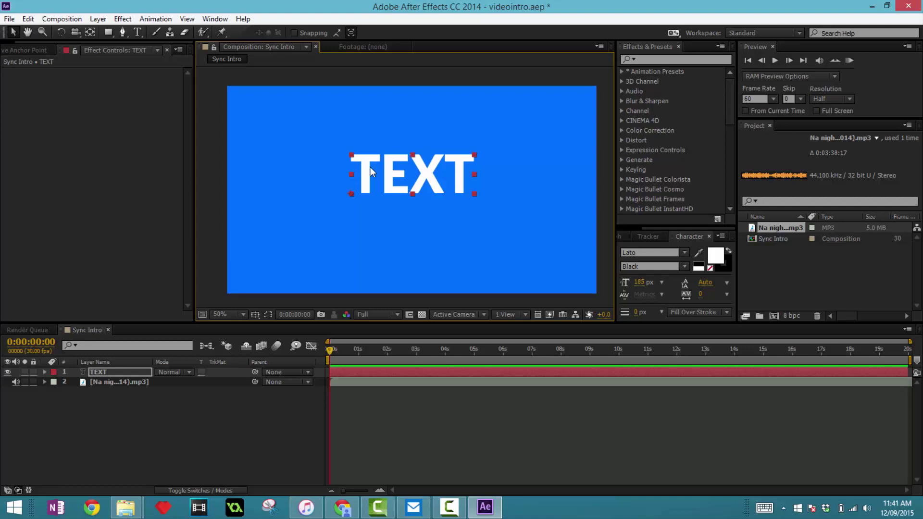
{"action": "mouse_move", "coordinate": [406, 173]}
{"action": "left_mouse_down"}
{"action": "mouse_move", "coordinate": [422, 184]}
{"action": "mouse_move", "coordinate": [414, 187]}
{"action": "left_mouse_up"}
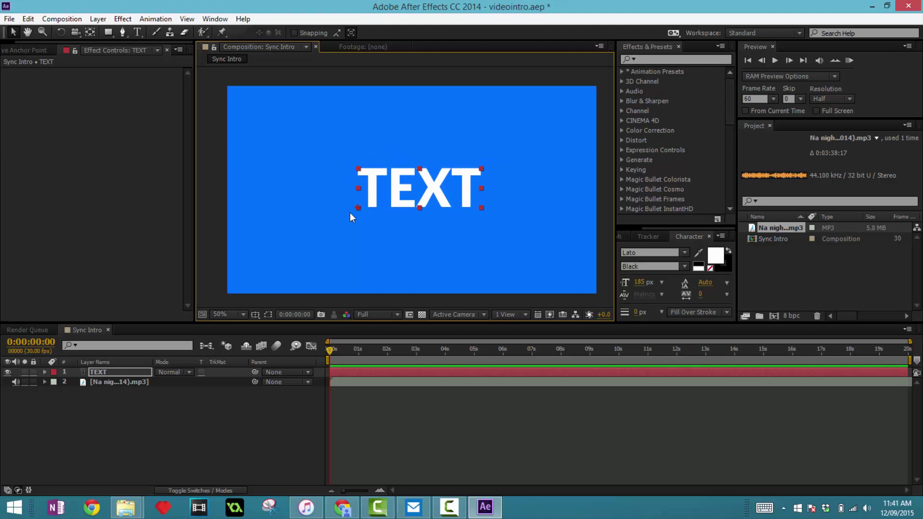
{"action": "scroll", "coordinate": [349, 213], "scroll_direction": "up", "scroll_amount": 7}
{"action": "scroll", "coordinate": [343, 173], "scroll_direction": "down", "scroll_amount": 8}
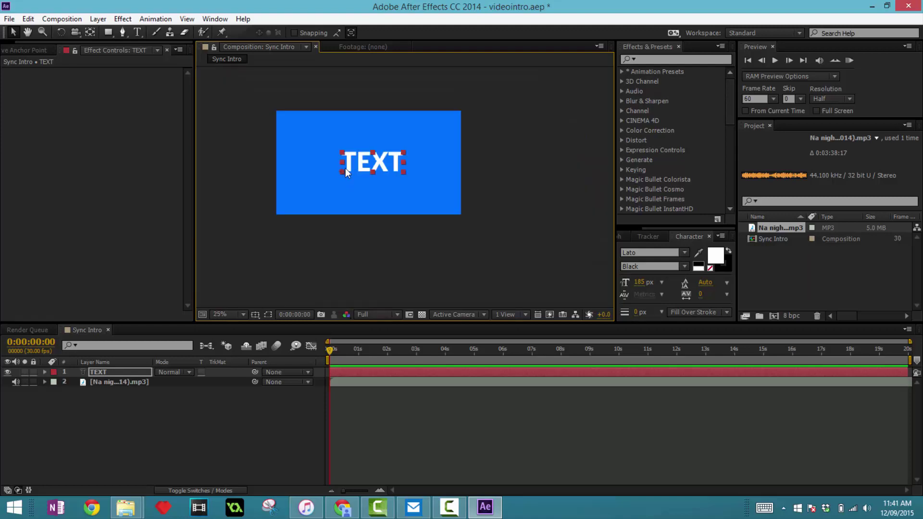
- Move the TEXT layer's anchor point to the centre of the word
{"action": "key", "text": "s"}
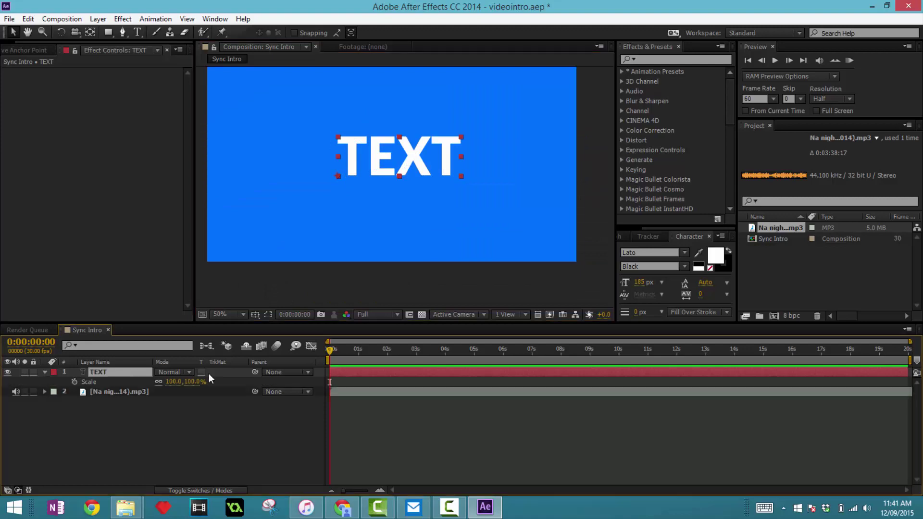
{"action": "mouse_move", "coordinate": [192, 381]}
{"action": "left_mouse_down"}
{"action": "mouse_move", "coordinate": [219, 382]}
{"action": "mouse_move", "coordinate": [181, 382]}
{"action": "mouse_move", "coordinate": [192, 381]}
{"action": "left_mouse_up"}
{"action": "left_click", "coordinate": [36, 50]}
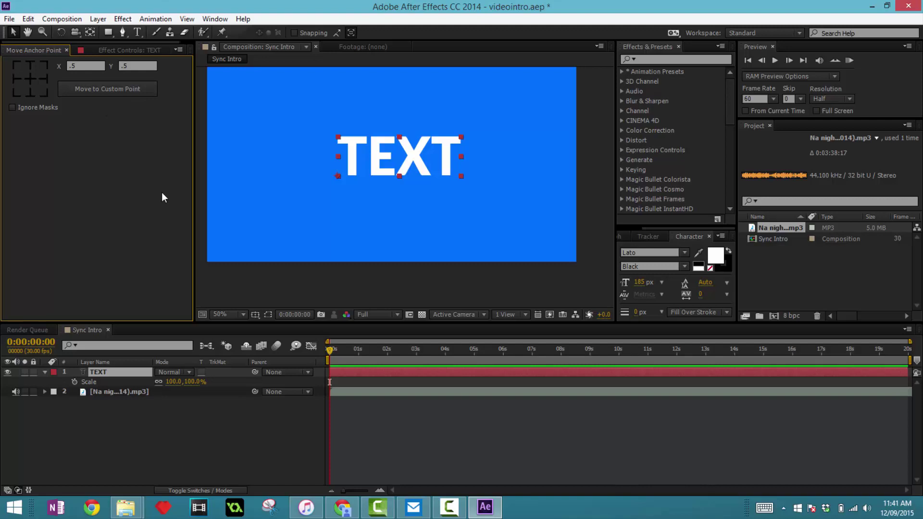
{"action": "left_click", "coordinate": [145, 90]}
- Show the Title/Action Safe guides and centre the TEXT layer in the composition
{"action": "left_click", "coordinate": [256, 313]}
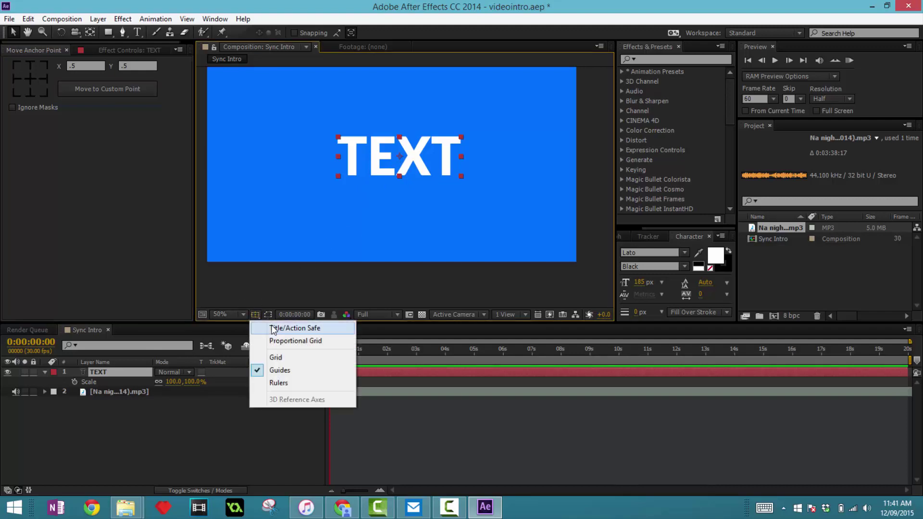
{"action": "left_click", "coordinate": [274, 328]}
{"action": "scroll", "coordinate": [406, 163], "scroll_direction": "up", "scroll_amount": 6}
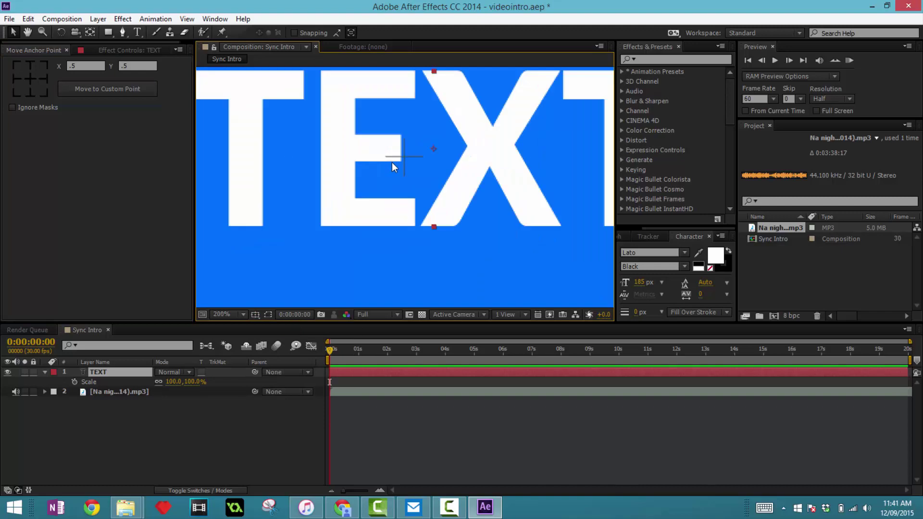
{"action": "key", "text": "ctrl+Home"}
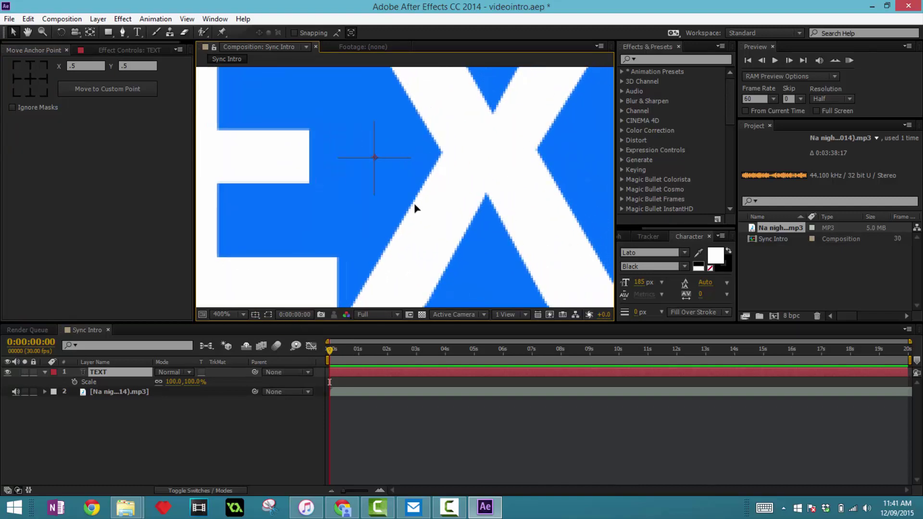
{"action": "scroll", "coordinate": [416, 207], "scroll_direction": "down", "scroll_amount": 4}
{"action": "scroll", "coordinate": [415, 204], "scroll_direction": "down", "scroll_amount": 2}
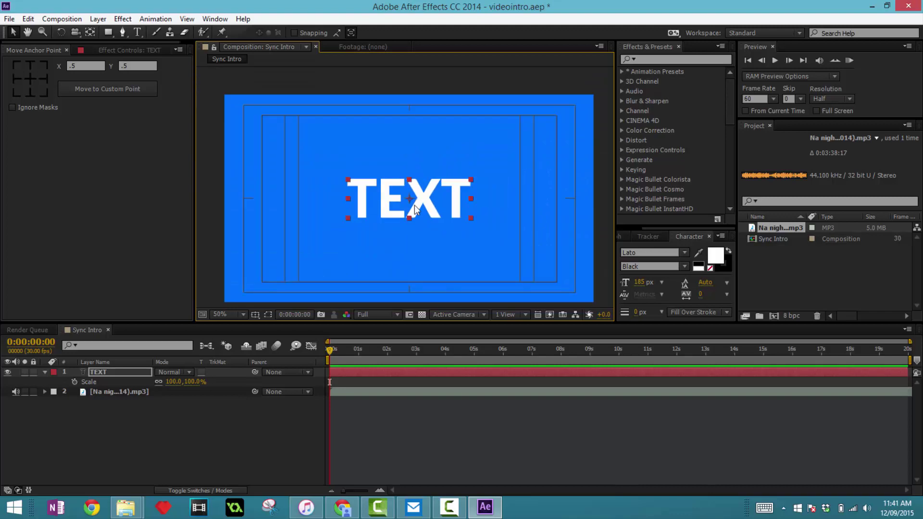
{"action": "left_click", "coordinate": [270, 442]}
{"action": "scroll", "coordinate": [424, 180], "scroll_direction": "down", "scroll_amount": 2}
{"action": "scroll", "coordinate": [424, 180], "scroll_direction": "up", "scroll_amount": 2}
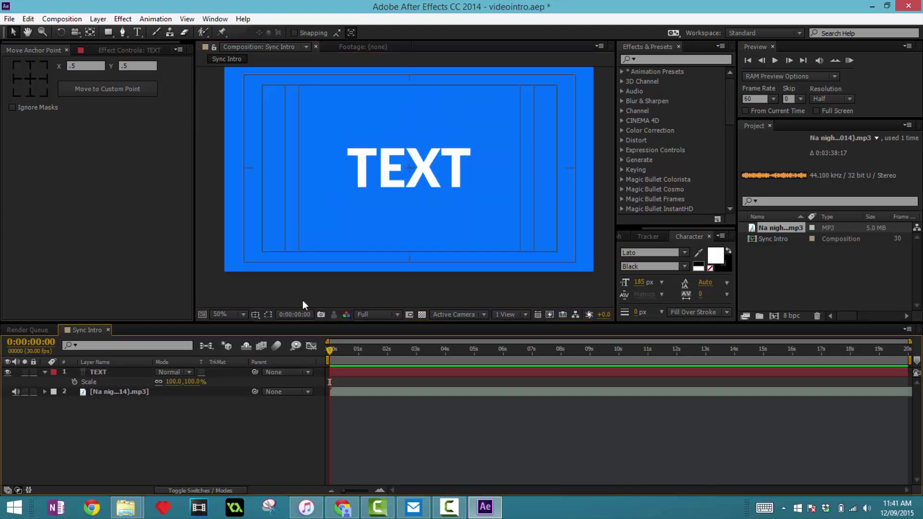
- Hide the Title/Action Safe guides again
{"action": "left_click", "coordinate": [256, 314]}
{"action": "left_click", "coordinate": [288, 326]}
{"action": "scroll", "coordinate": [419, 142], "scroll_direction": "down", "scroll_amount": 1}
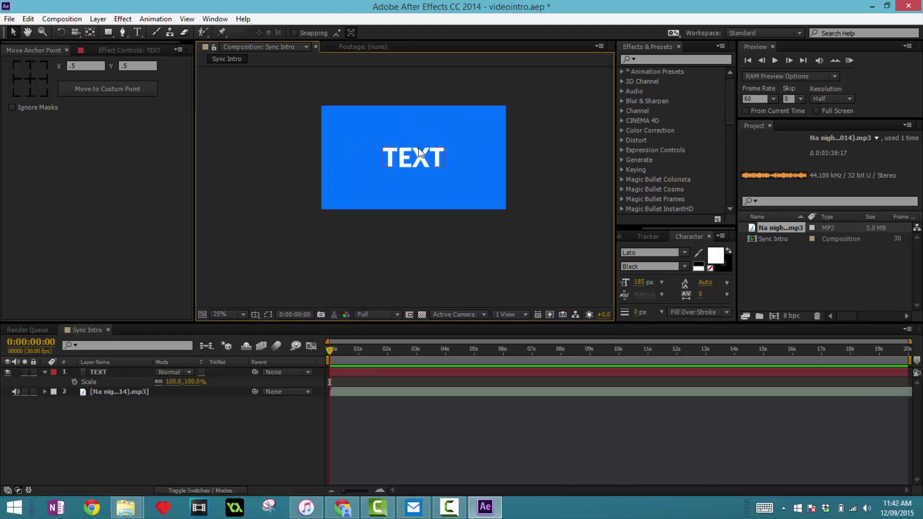
{"action": "scroll", "coordinate": [423, 114], "scroll_direction": "up", "scroll_amount": 3}
{"action": "scroll", "coordinate": [423, 114], "scroll_direction": "down", "scroll_amount": 3}
{"action": "scroll", "coordinate": [421, 86], "scroll_direction": "up", "scroll_amount": 2}
{"action": "scroll", "coordinate": [425, 135], "scroll_direction": "down", "scroll_amount": 2}
{"action": "scroll", "coordinate": [425, 209], "scroll_direction": "up", "scroll_amount": 2}
{"action": "scroll", "coordinate": [406, 155], "scroll_direction": "up", "scroll_amount": 2}
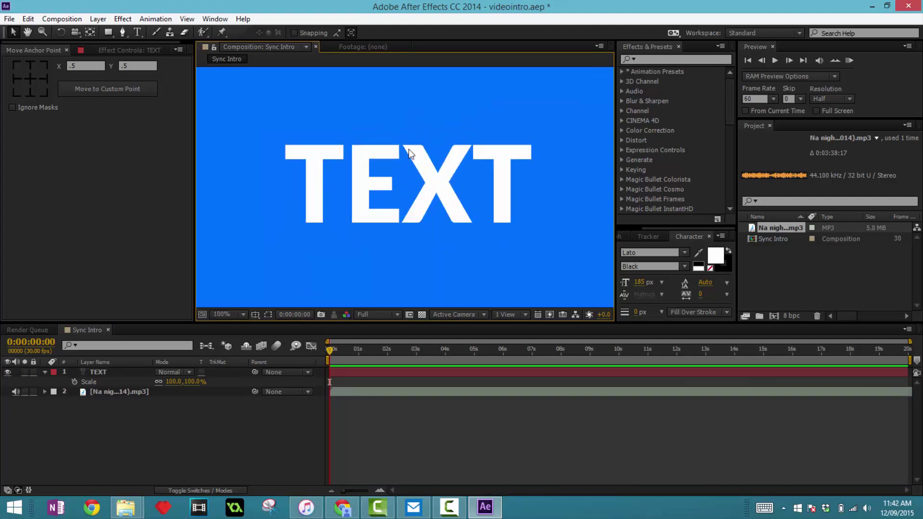
{"action": "scroll", "coordinate": [404, 163], "scroll_direction": "down", "scroll_amount": 2}
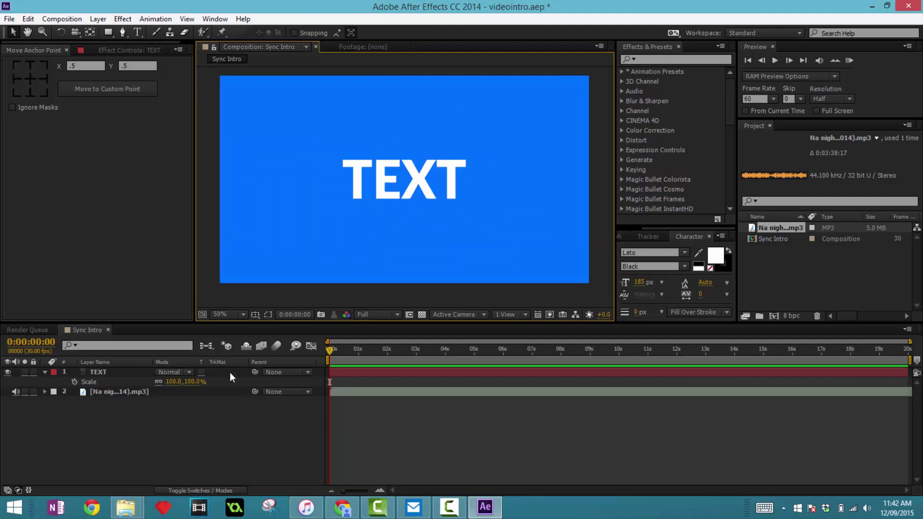
- Add a new black solid layer named 'Black Widescreen Bars'
{"action": "right_click", "coordinate": [193, 429]}
{"action": "mouse_move", "coordinate": [248, 306]}
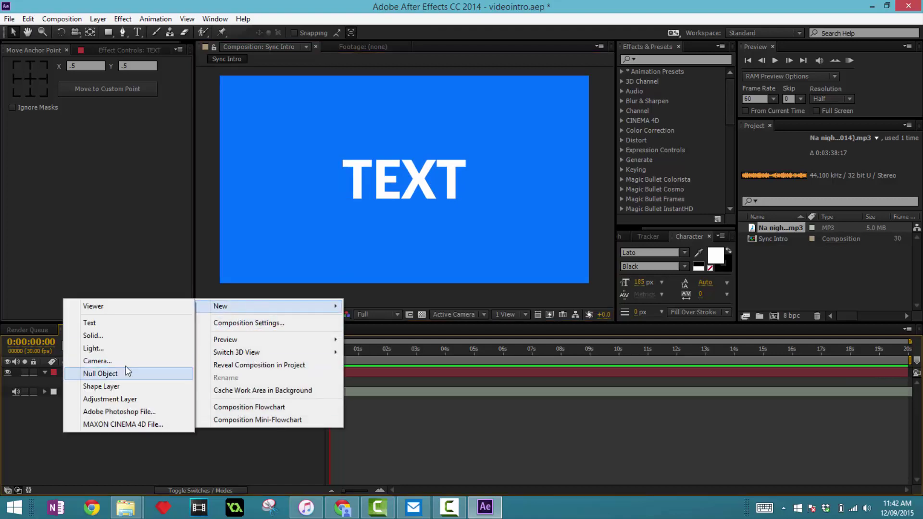
{"action": "left_click", "coordinate": [109, 336]}
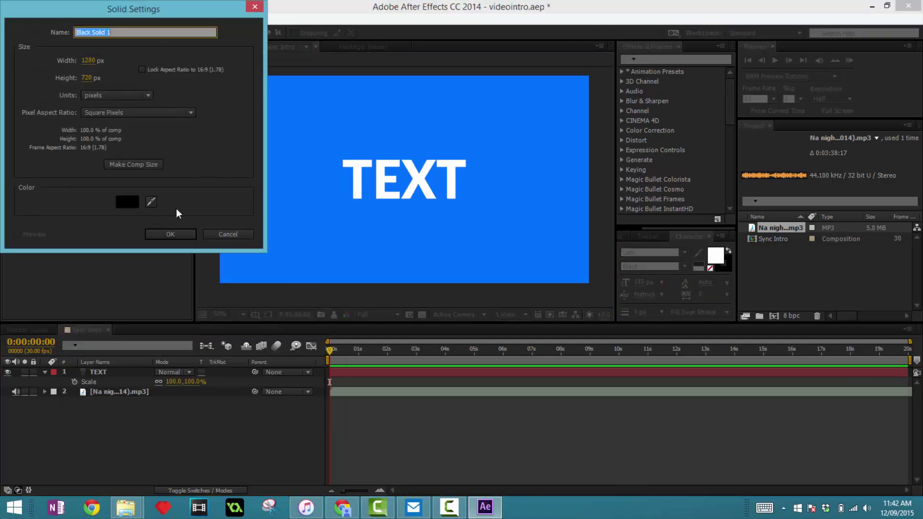
{"action": "type", "text": "Black Widescreen Bars"}
{"action": "key", "text": "Return"}
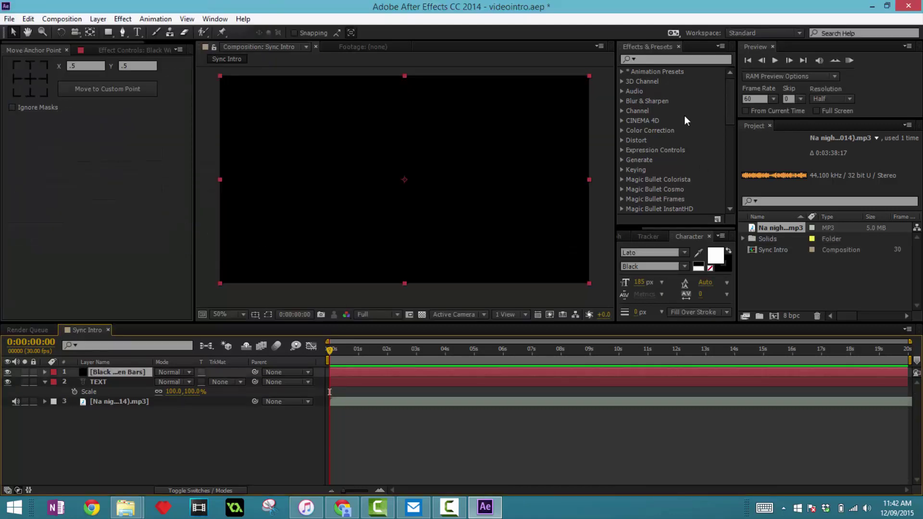
- Apply CC Jaws to the bars solid with Block shape and Height 0%
{"action": "left_click", "coordinate": [646, 59]}
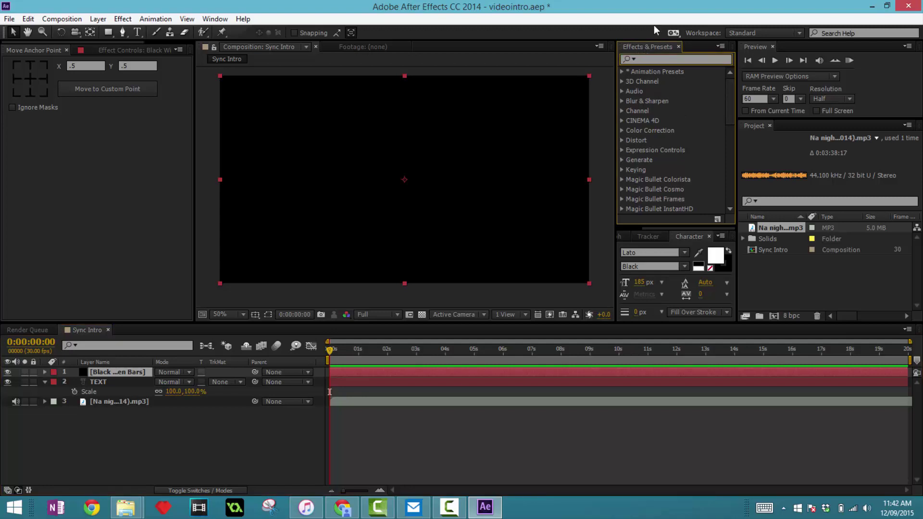
{"action": "type", "text": "cc"}
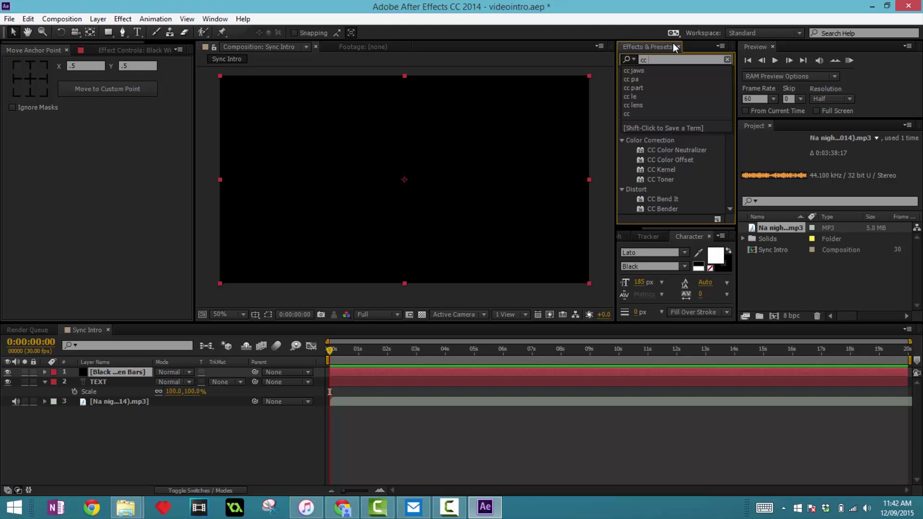
{"action": "type", "text": " jaws"}
{"action": "left_click_drag", "start_coordinate": [656, 81], "coordinate": [422, 119]}
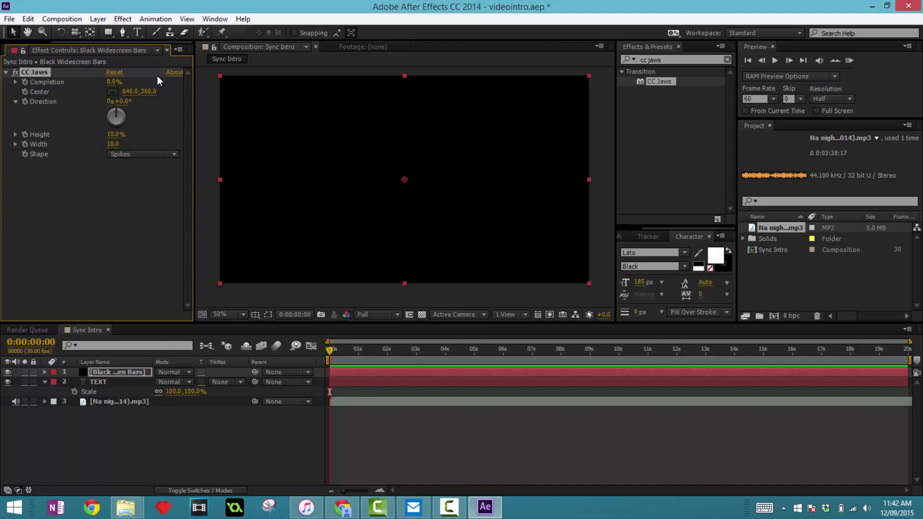
{"action": "left_click_drag", "start_coordinate": [112, 82], "coordinate": [152, 82]}
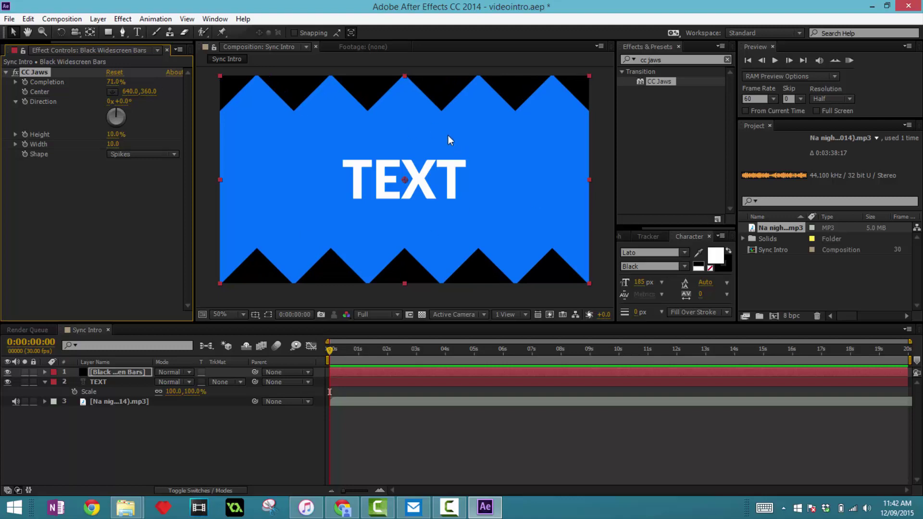
{"action": "left_click", "coordinate": [109, 155]}
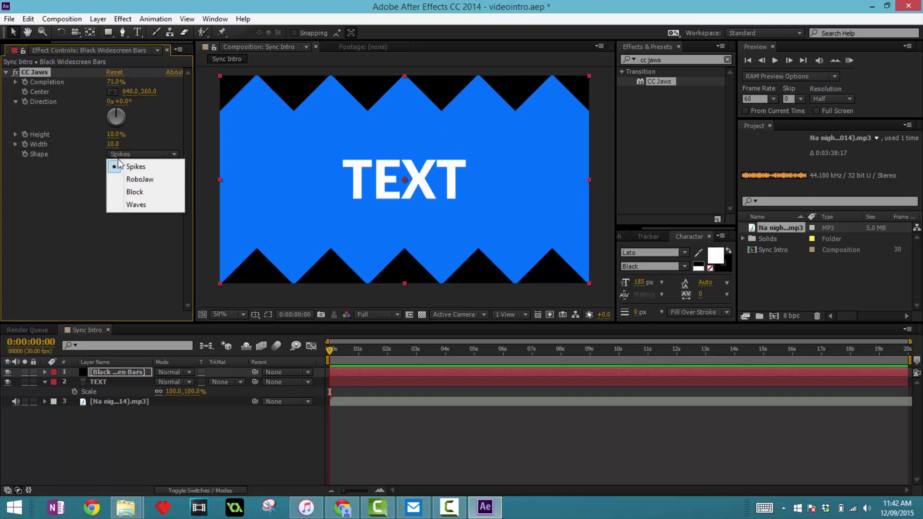
{"action": "left_click", "coordinate": [120, 190]}
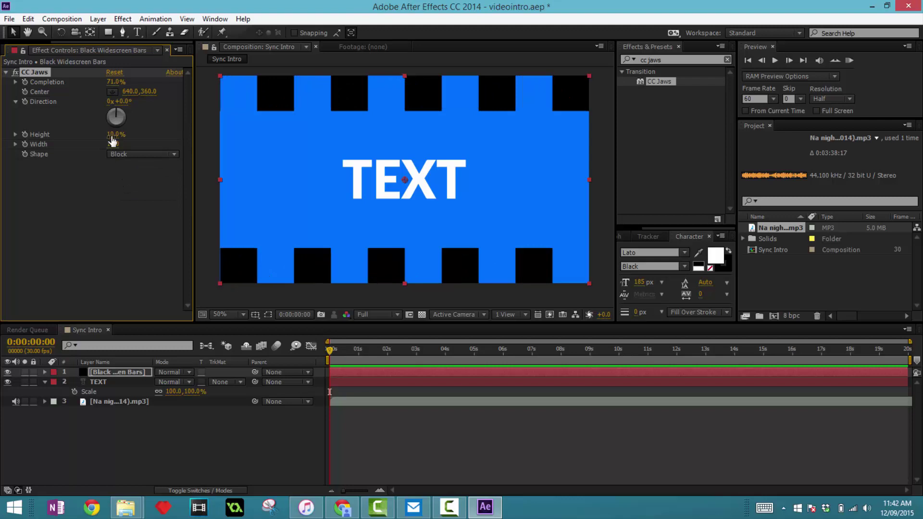
{"action": "left_click_drag", "start_coordinate": [113, 141], "coordinate": [3, 144]}
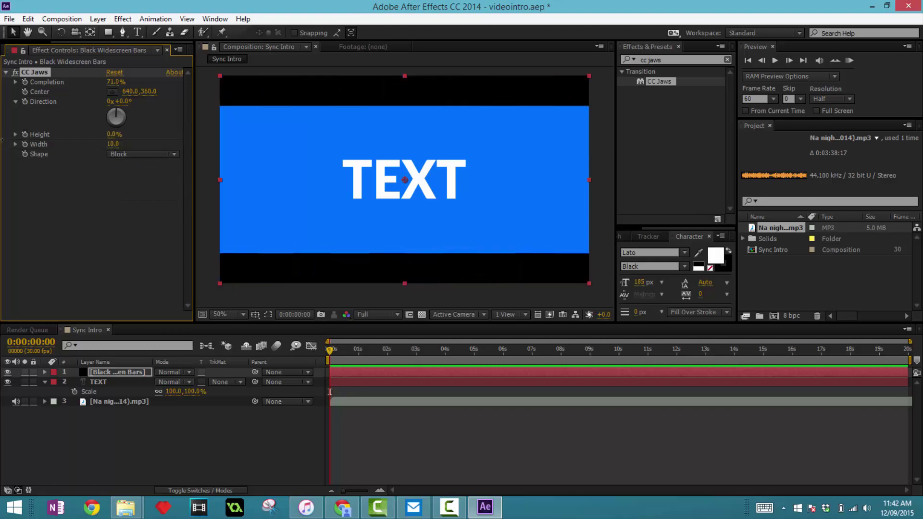
{"action": "left_click", "coordinate": [149, 252]}
{"action": "left_click", "coordinate": [253, 443]}
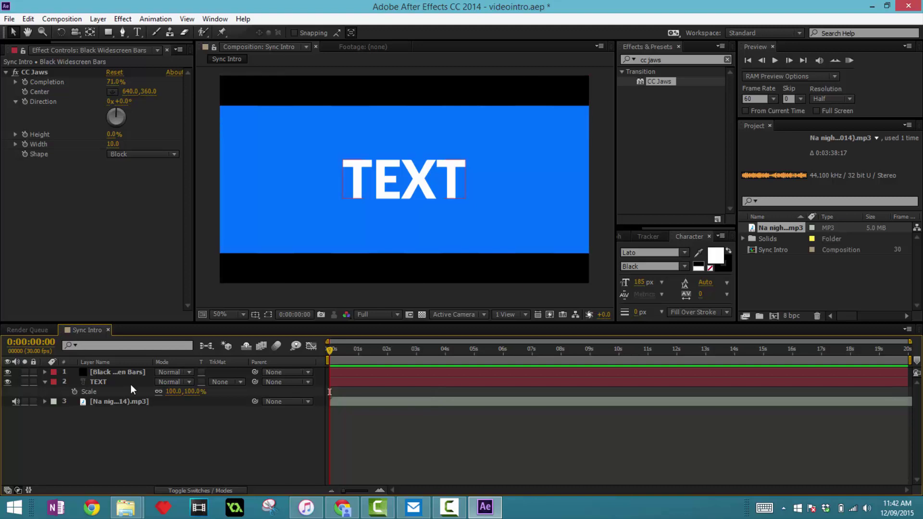
- Add a new black solid layer named 'Transition' on top
{"action": "right_click", "coordinate": [183, 440]}
{"action": "mouse_move", "coordinate": [224, 306]}
{"action": "left_click", "coordinate": [111, 332]}
{"action": "type", "text": "Transition"}
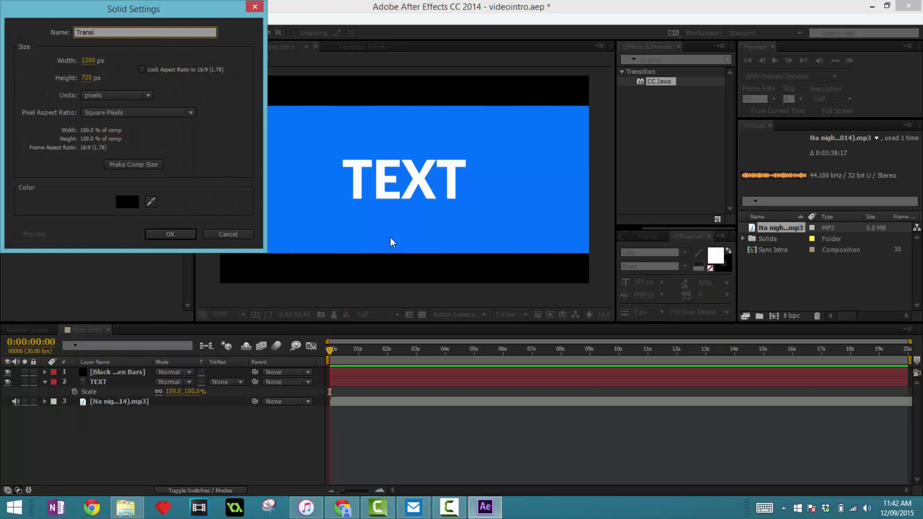
{"action": "key", "text": "Return"}
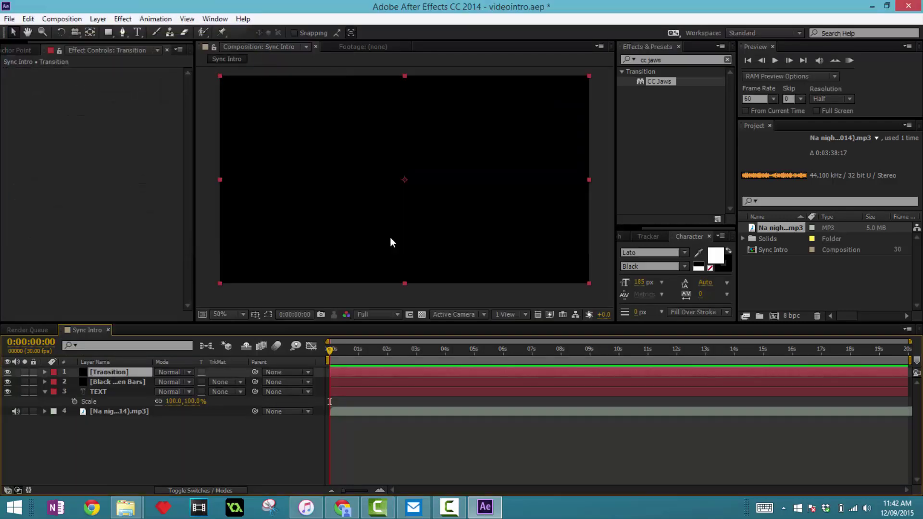
{"action": "key", "text": "s"}
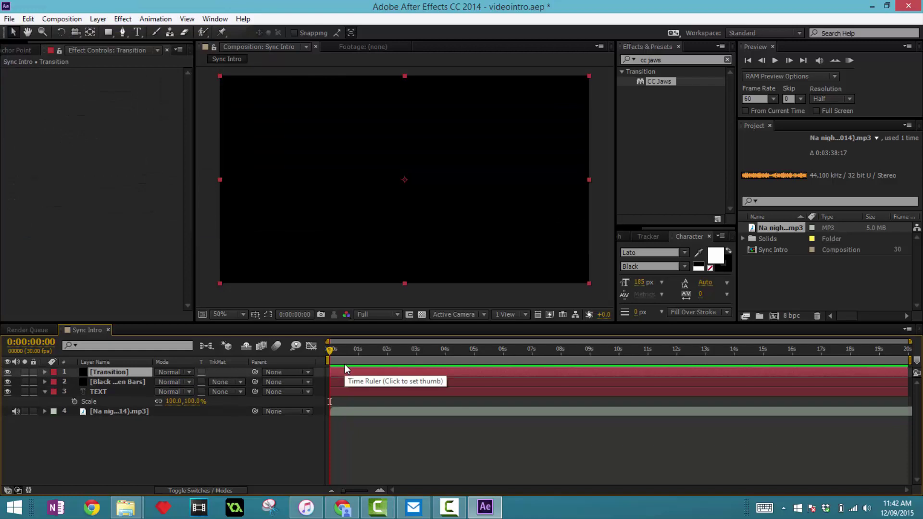
{"action": "key", "text": "s"}
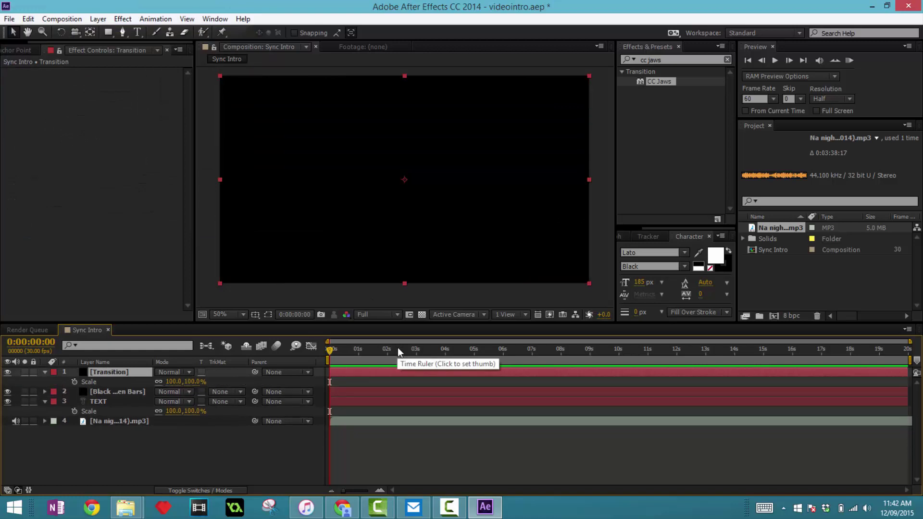
{"action": "key", "text": "s"}
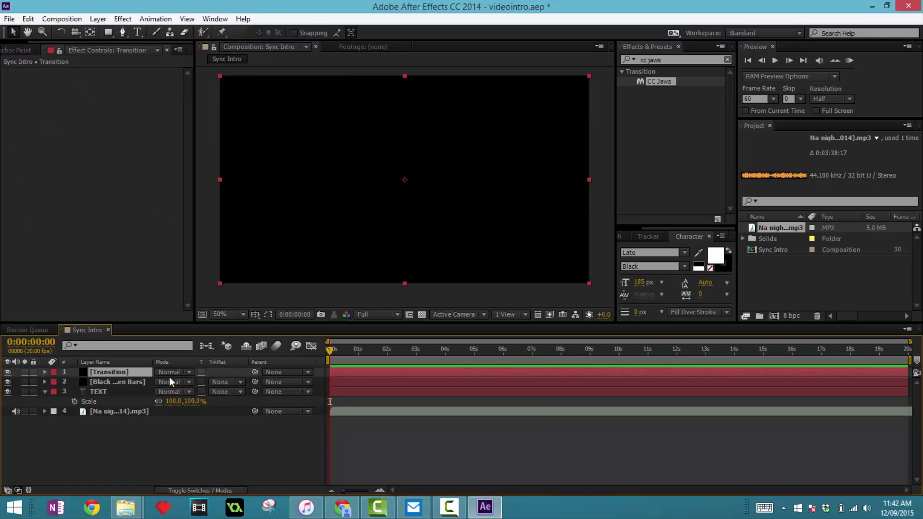
- Keyframe the Transition layer's Opacity from full at 0s to 0% just after one second
{"action": "key", "text": "t"}
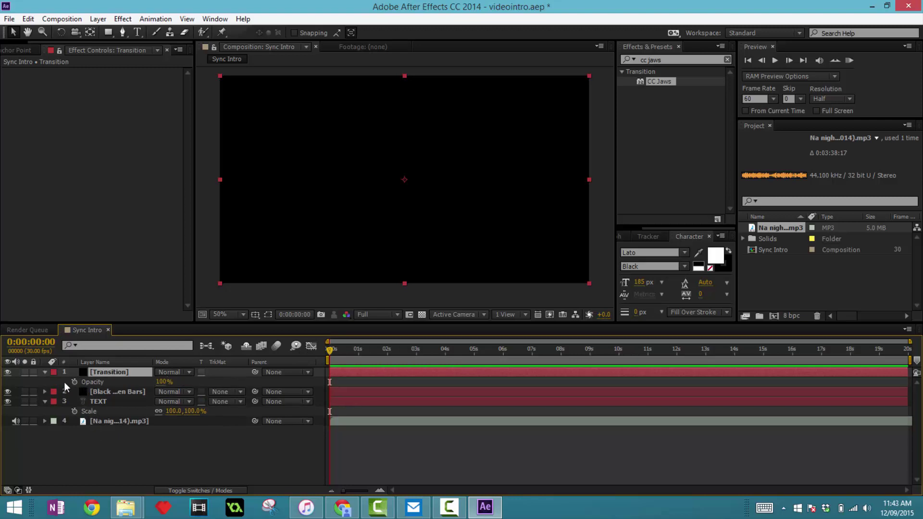
{"action": "left_click", "coordinate": [73, 382]}
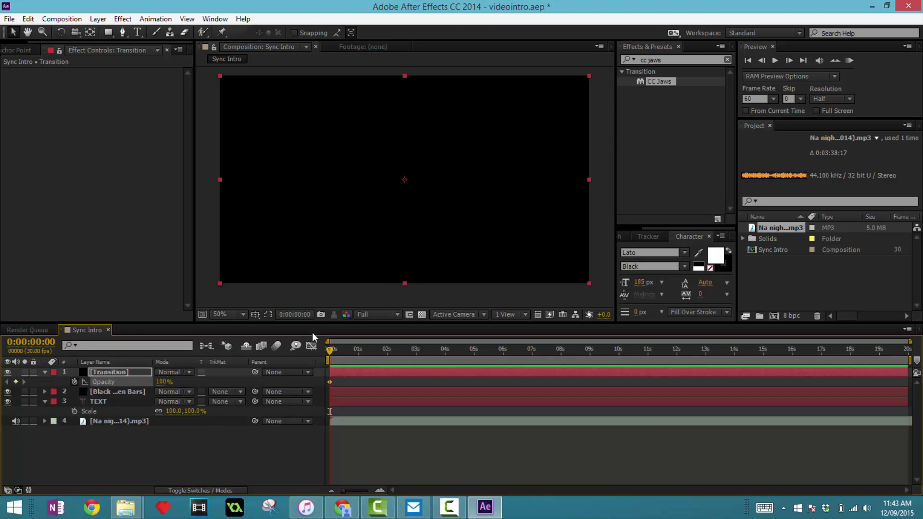
{"action": "left_click_drag", "start_coordinate": [332, 350], "coordinate": [367, 351]}
{"action": "left_click_drag", "start_coordinate": [161, 382], "coordinate": [120, 383]}
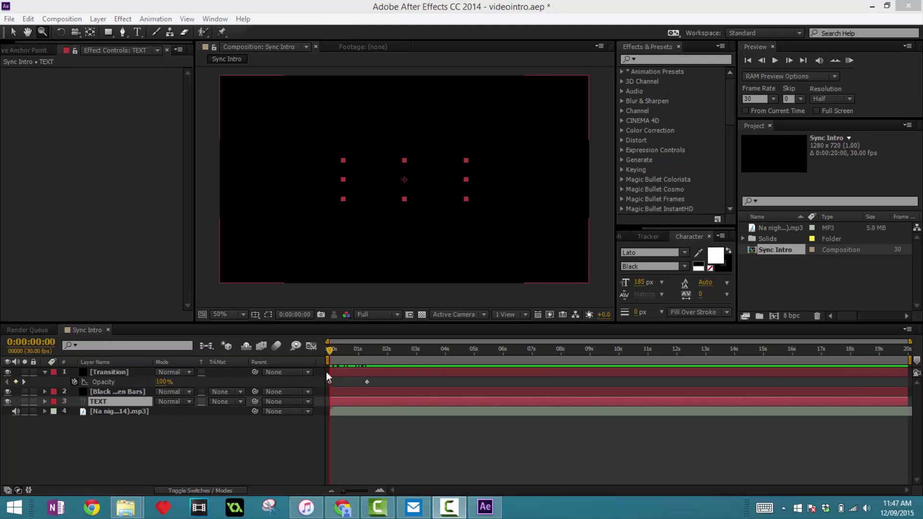
{"action": "left_click_drag", "start_coordinate": [328, 355], "coordinate": [326, 330]}
{"action": "left_click", "coordinate": [120, 392]}
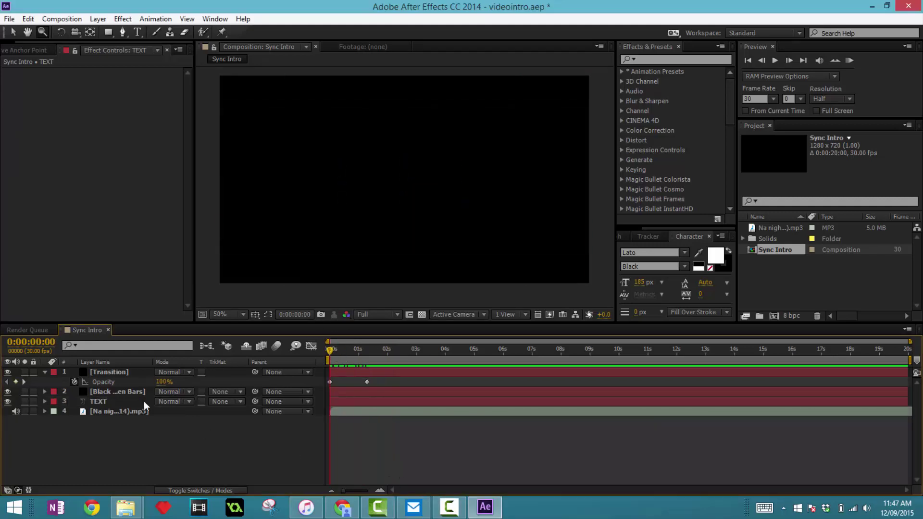
{"action": "left_click", "coordinate": [109, 399], "text": "ctrl"}
{"action": "left_click", "coordinate": [117, 394], "text": "ctrl"}
- Pre-compose the TEXT layer into a composition named 'TEXT' and preview from the start
{"action": "right_click", "coordinate": [104, 397]}
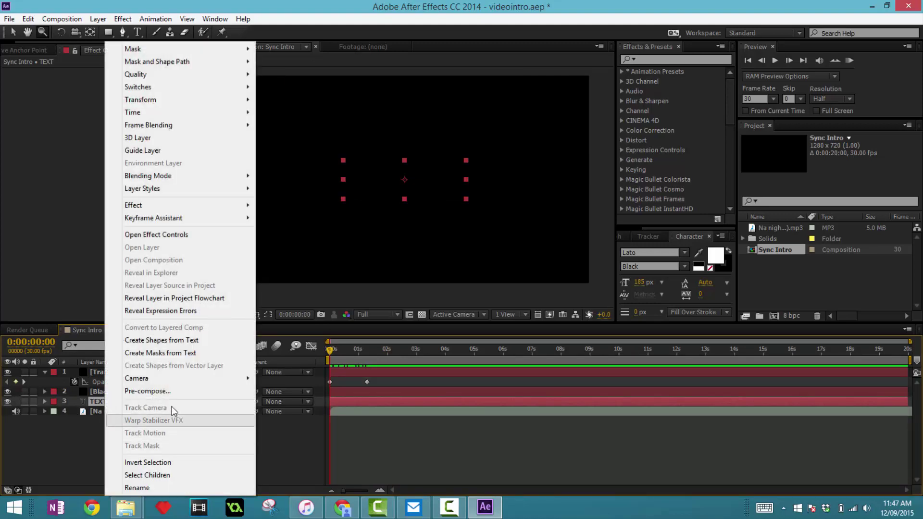
{"action": "left_click", "coordinate": [163, 390]}
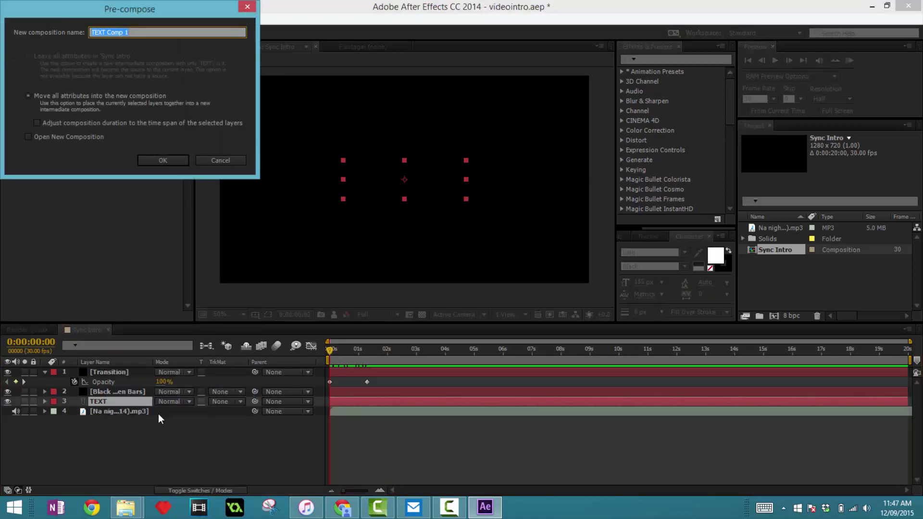
{"action": "type", "text": "TEXT"}
{"action": "key", "text": "Return"}
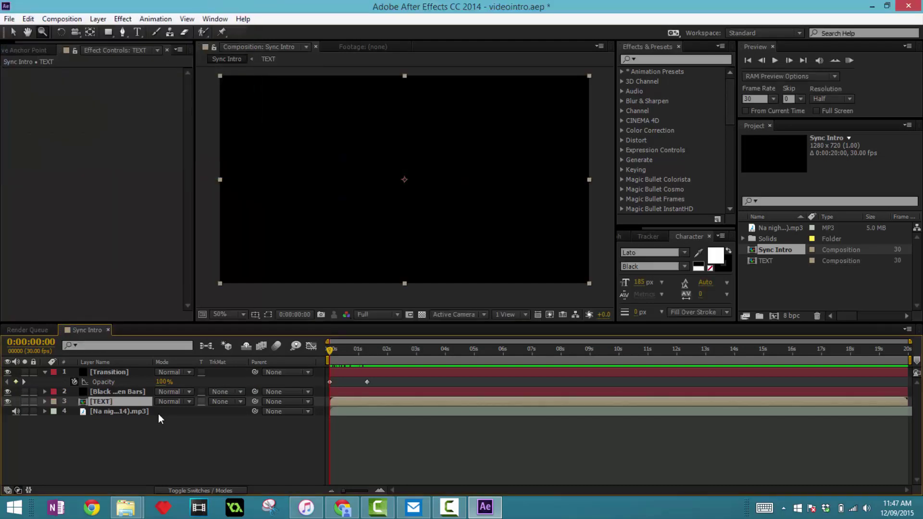
{"action": "key", "text": "space"}
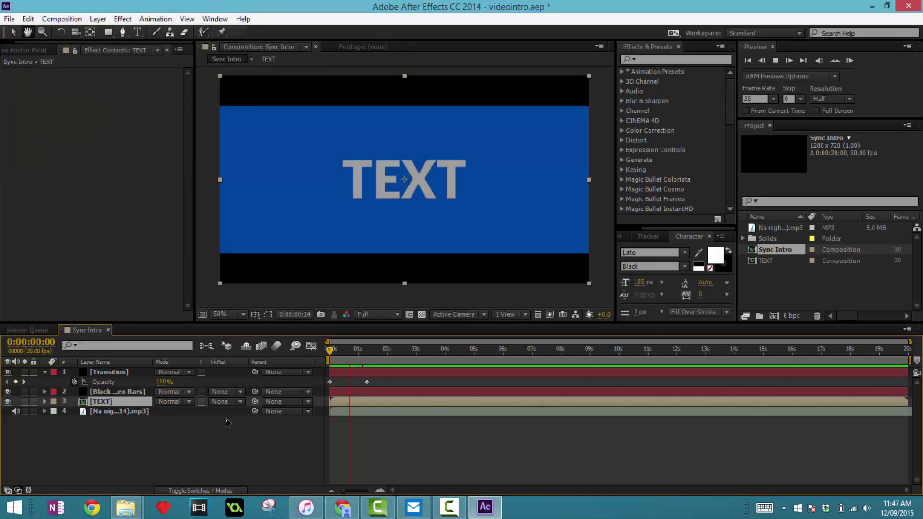
{"action": "left_click_drag", "start_coordinate": [371, 346], "coordinate": [272, 377]}
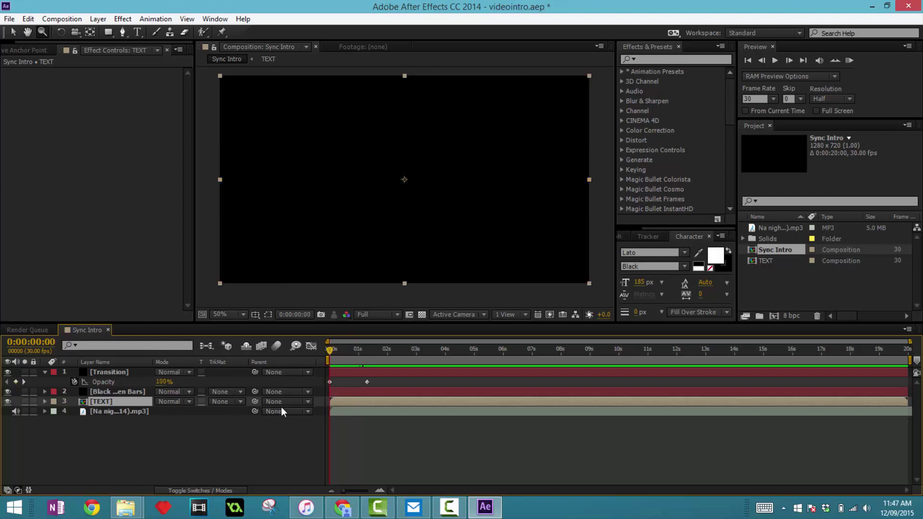
- Set a starting Rotation keyframe of 180° on the TEXT precomp at 0s
{"action": "key", "text": "r"}
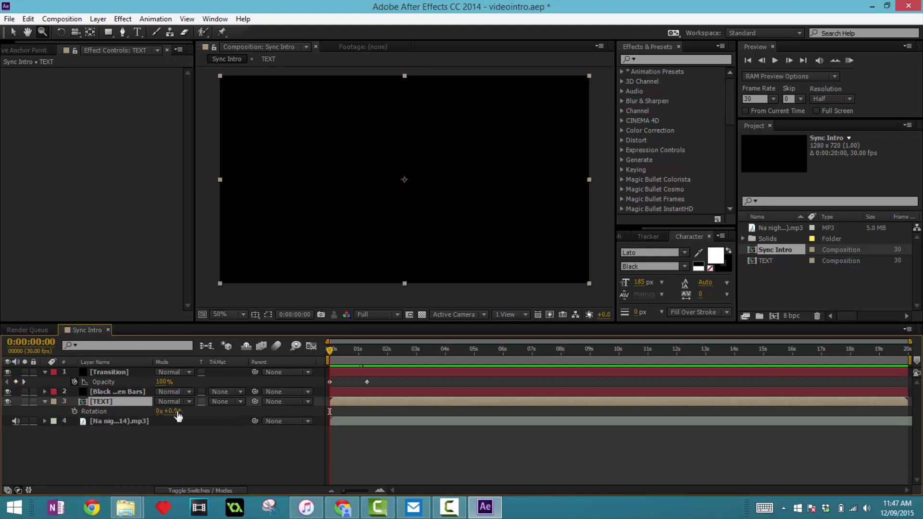
{"action": "left_click", "coordinate": [74, 411]}
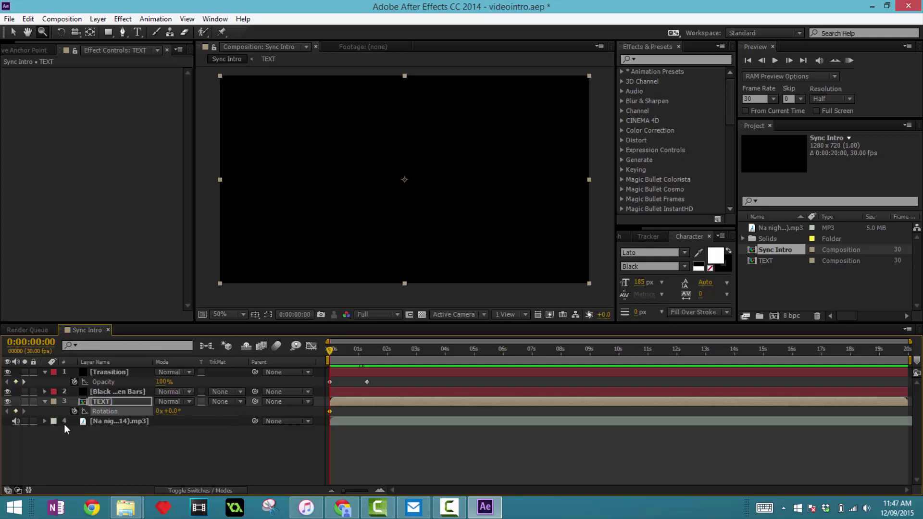
{"action": "left_click", "coordinate": [171, 413]}
{"action": "type", "text": "180"}
{"action": "left_click", "coordinate": [197, 460]}
- Add a 0° Rotation keyframe at 1:09 and preview the spin
{"action": "left_click", "coordinate": [340, 351]}
{"action": "left_click_drag", "start_coordinate": [348, 350], "coordinate": [366, 352]}
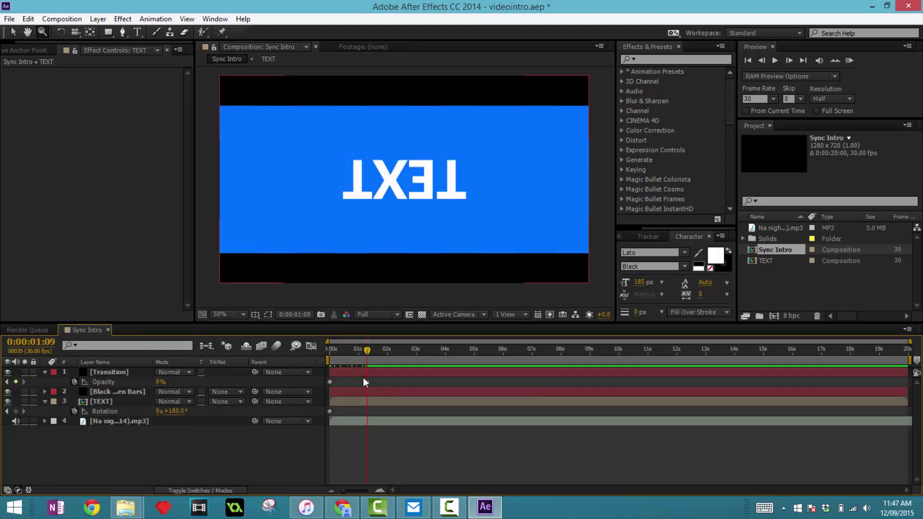
{"action": "left_click", "coordinate": [176, 412]}
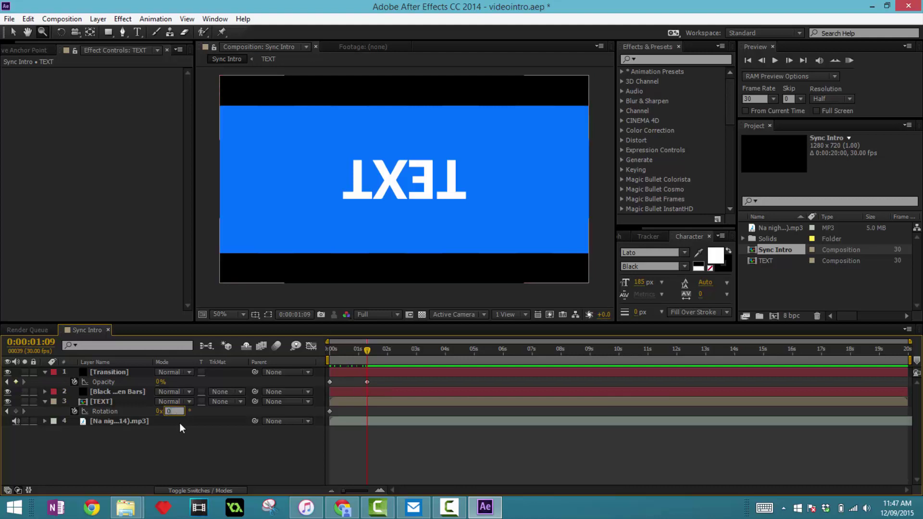
{"action": "type", "text": "0"}
{"action": "key", "text": "Return"}
{"action": "left_click_drag", "start_coordinate": [373, 360], "coordinate": [278, 353]}
{"action": "left_click", "coordinate": [124, 405]}
{"action": "key", "text": "t"}
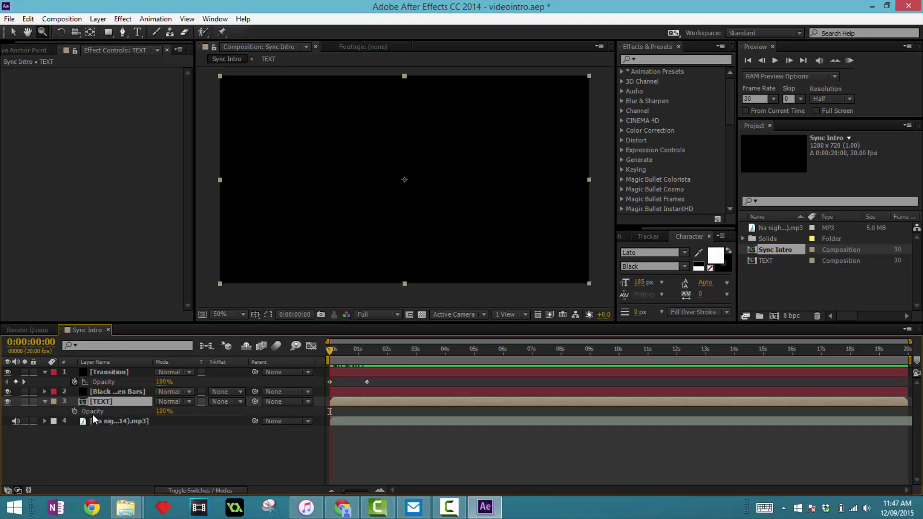
- Keyframe the TEXT layer's Scale from 31% at 0s to 100% at 1:09, selecting its keyframes
{"action": "key", "text": "shift+r"}
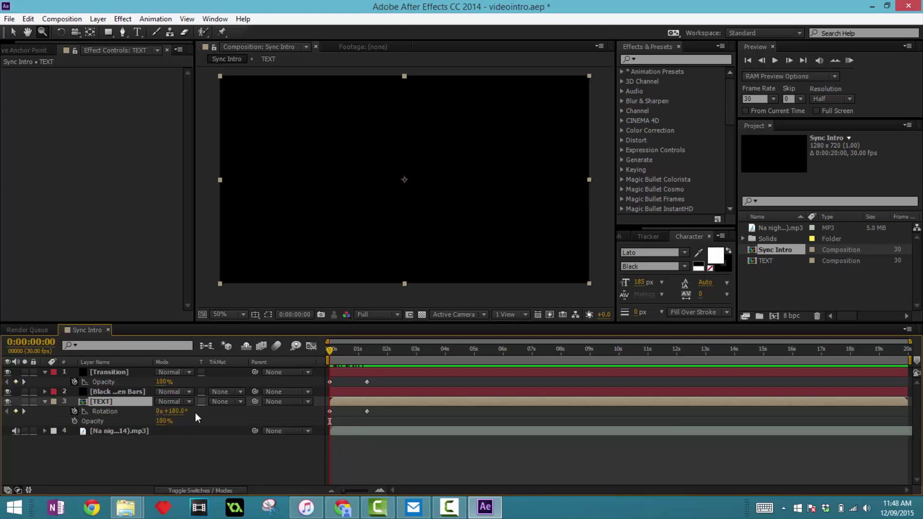
{"action": "left_click", "coordinate": [74, 420]}
{"action": "left_click", "coordinate": [74, 420]}
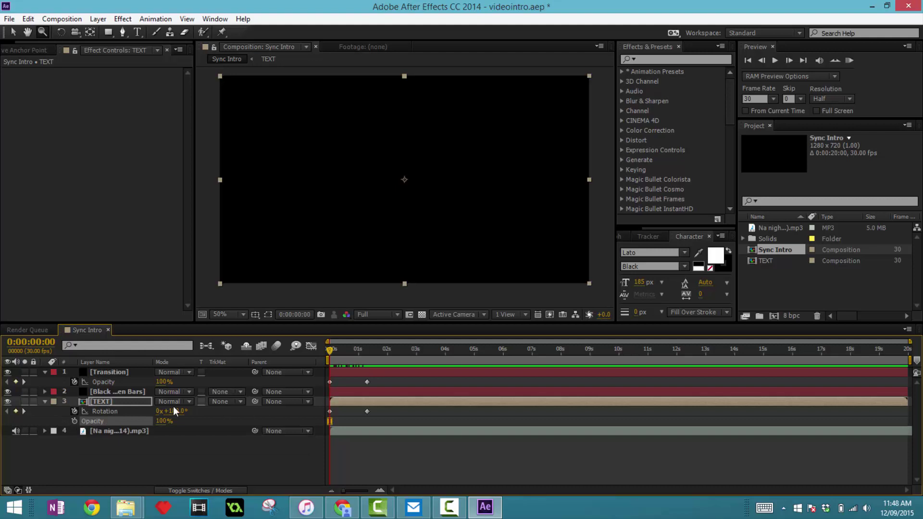
{"action": "left_click", "coordinate": [133, 402]}
{"action": "key", "text": "s"}
{"action": "key", "text": "shift+r"}
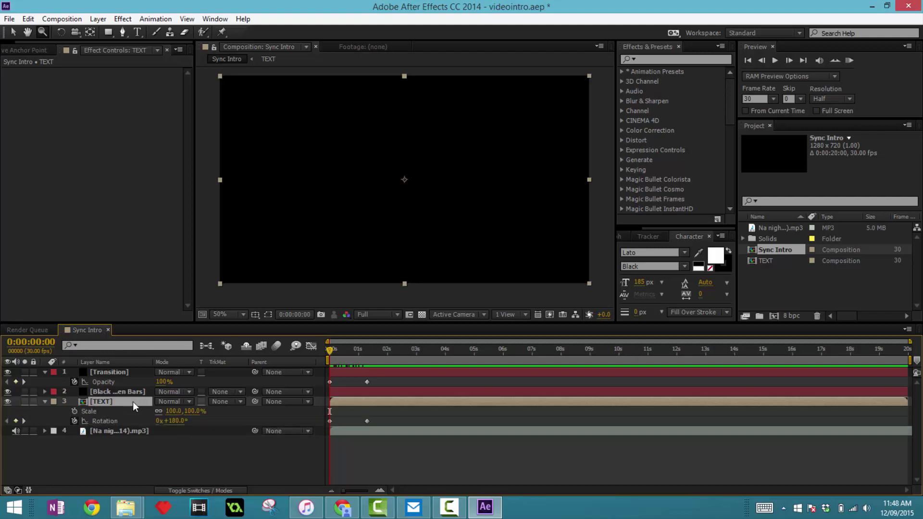
{"action": "left_click", "coordinate": [74, 411]}
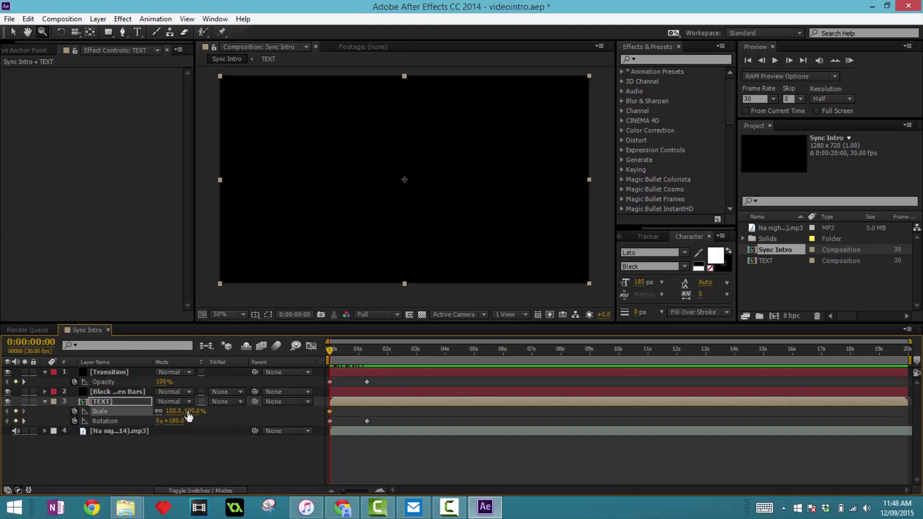
{"action": "left_click_drag", "start_coordinate": [189, 417], "coordinate": [157, 415]}
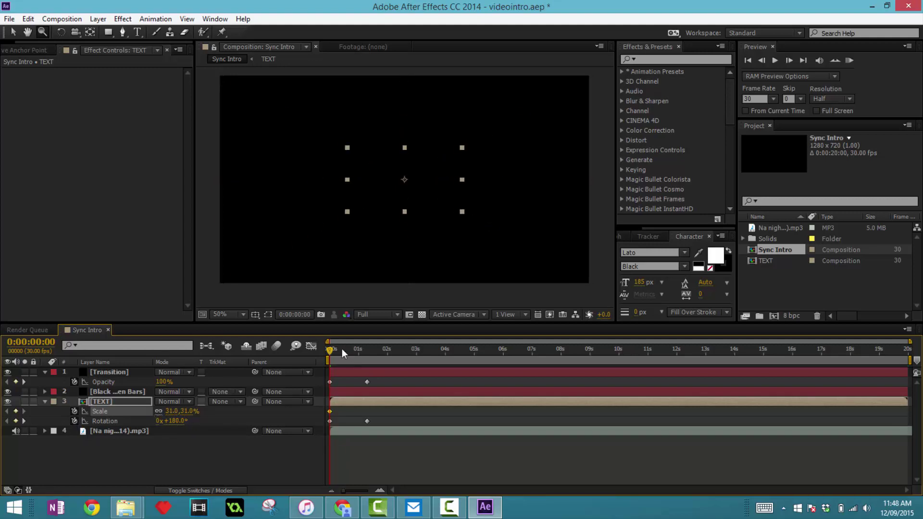
{"action": "left_click_drag", "start_coordinate": [330, 348], "coordinate": [368, 357]}
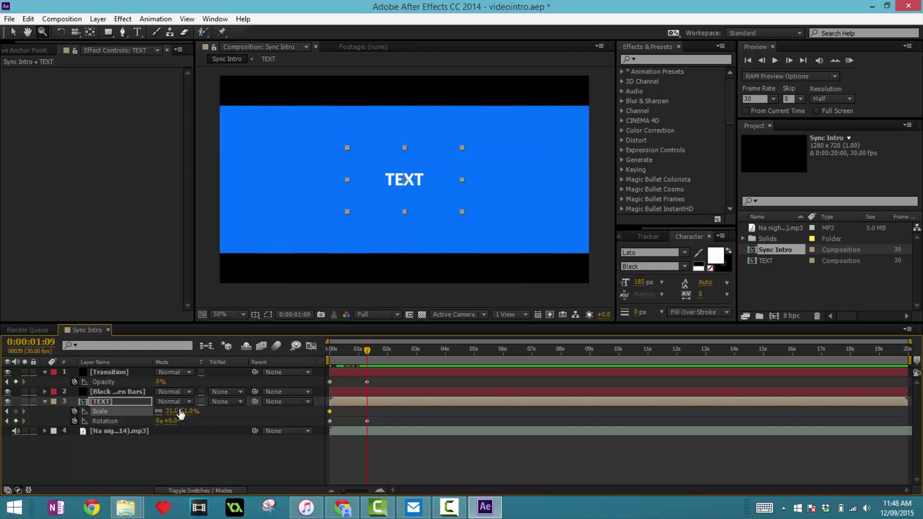
{"action": "mouse_move", "coordinate": [181, 412]}
{"action": "left_mouse_down"}
{"action": "mouse_move", "coordinate": [199, 413]}
{"action": "mouse_move", "coordinate": [187, 413]}
{"action": "left_mouse_up"}
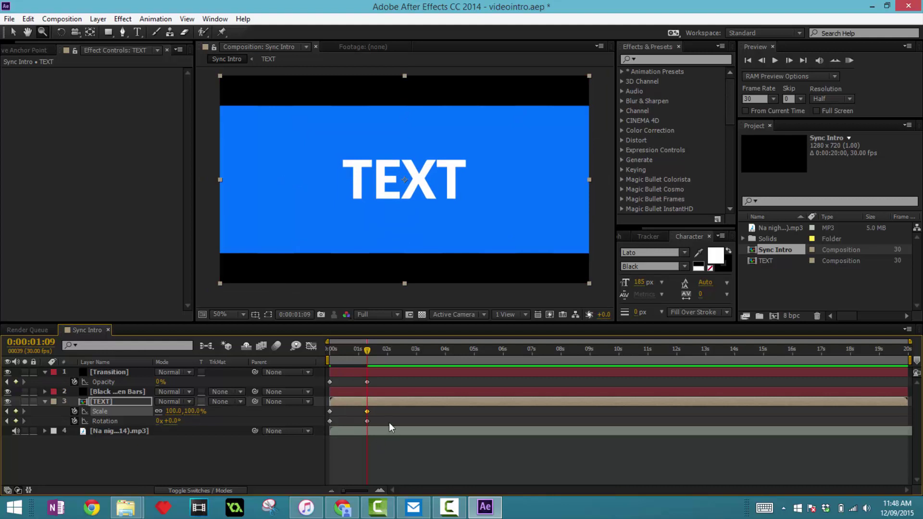
{"action": "left_click_drag", "start_coordinate": [385, 421], "coordinate": [308, 406]}
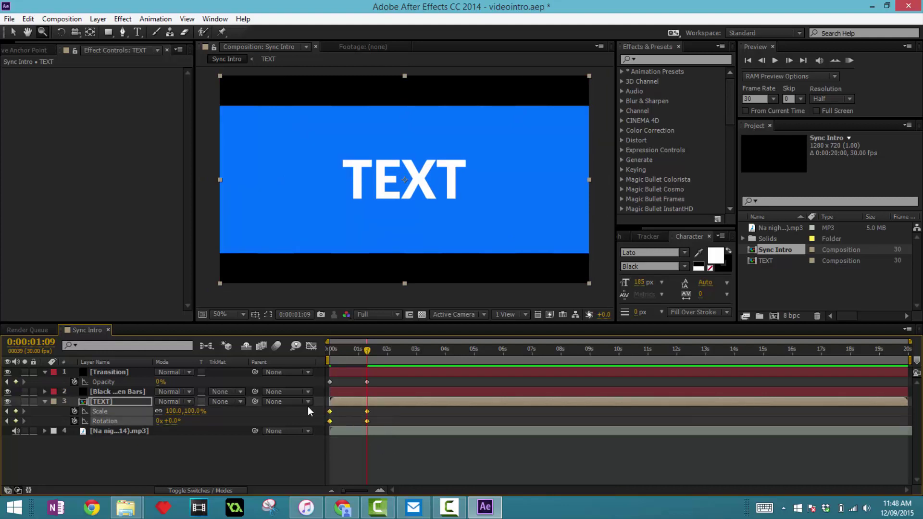
- Apply Easy Ease to the TEXT Scale and Rotation keyframes and preview the animation
{"action": "right_click", "coordinate": [368, 421]}
{"action": "mouse_move", "coordinate": [388, 415]}
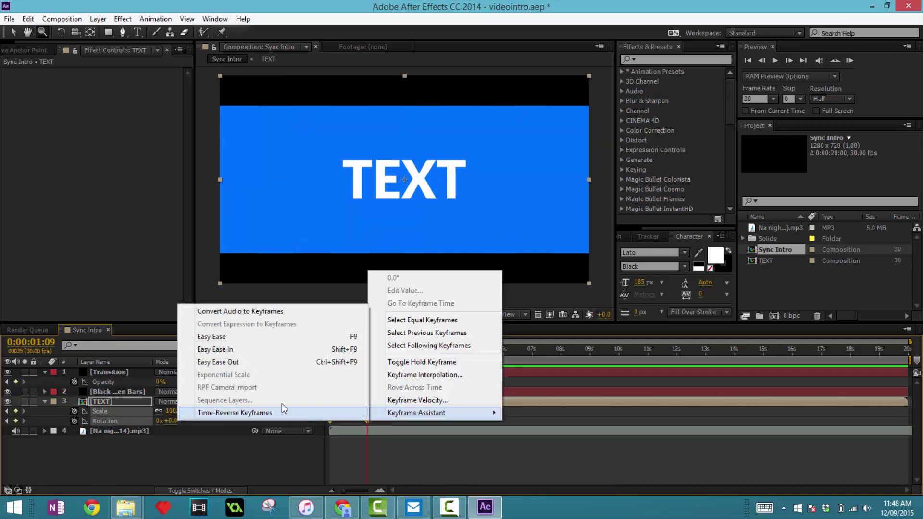
{"action": "left_click", "coordinate": [253, 337]}
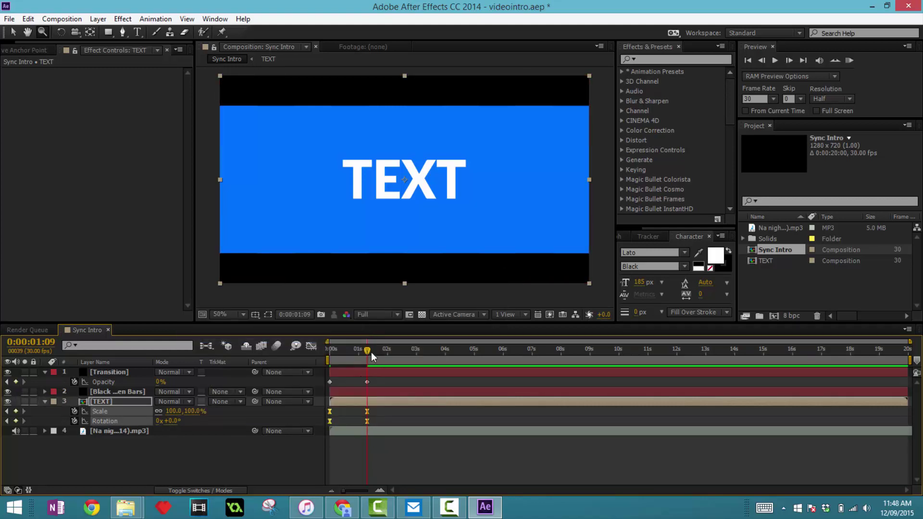
{"action": "left_click_drag", "start_coordinate": [366, 352], "coordinate": [310, 363]}
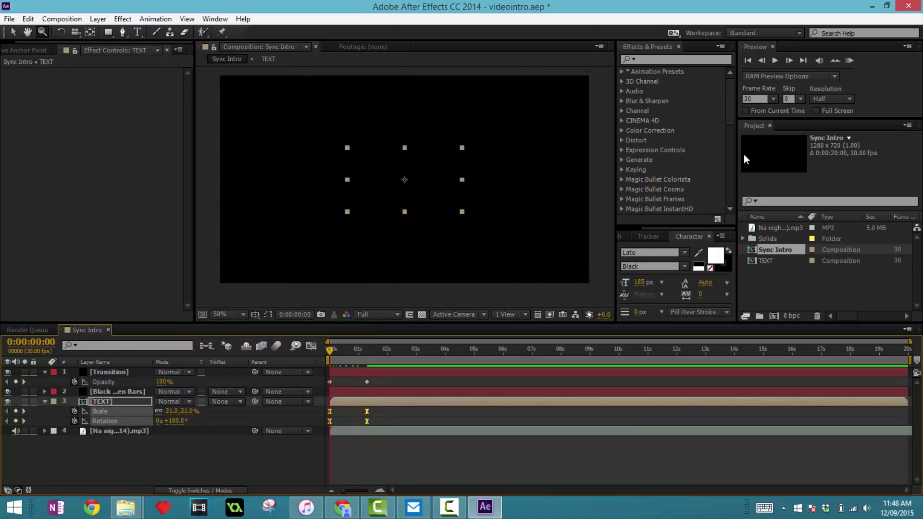
{"action": "left_click", "coordinate": [755, 98]}
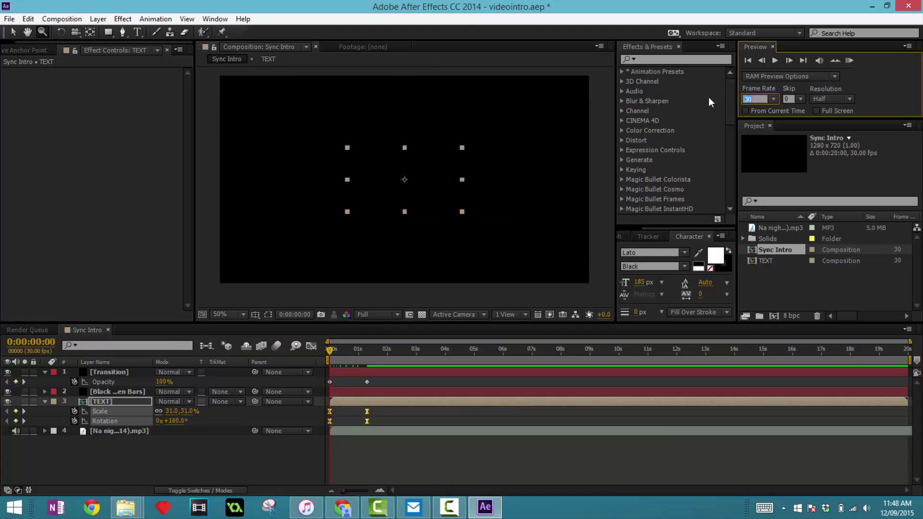
{"action": "left_click", "coordinate": [849, 61]}
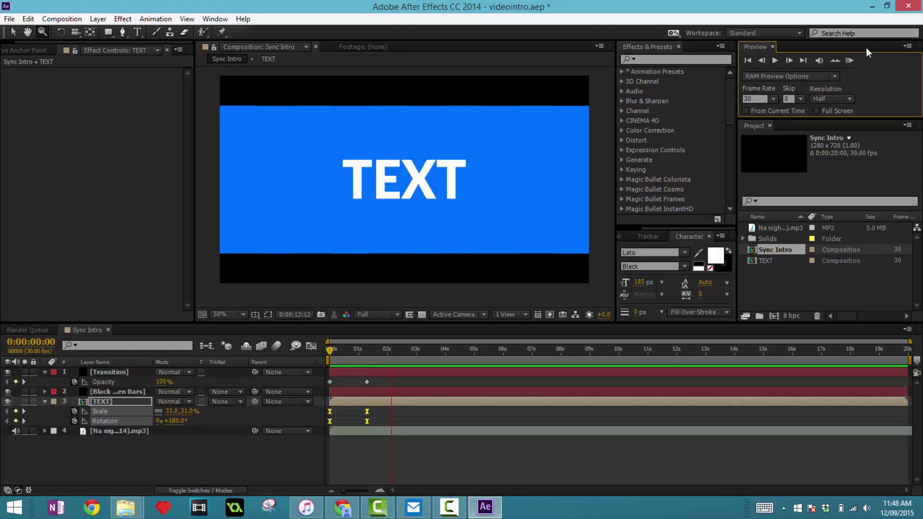
{"action": "left_click", "coordinate": [846, 59]}
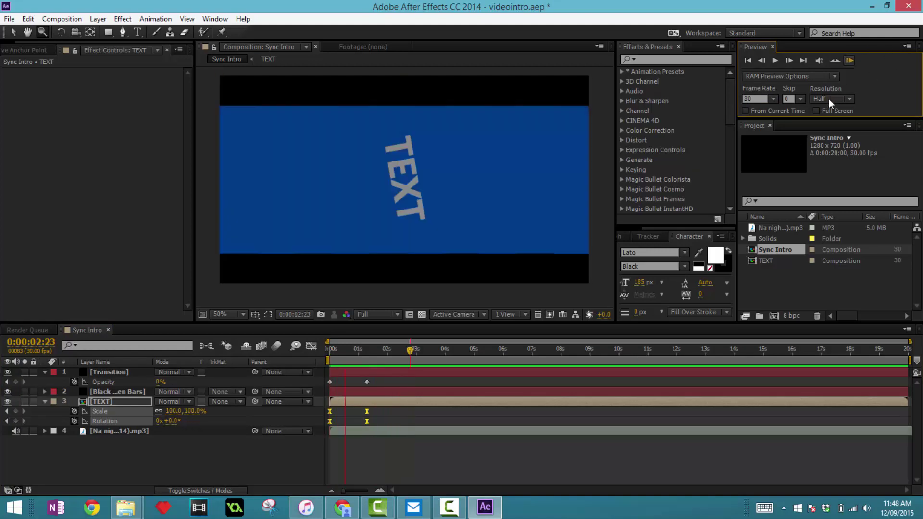
{"action": "left_click", "coordinate": [609, 330]}
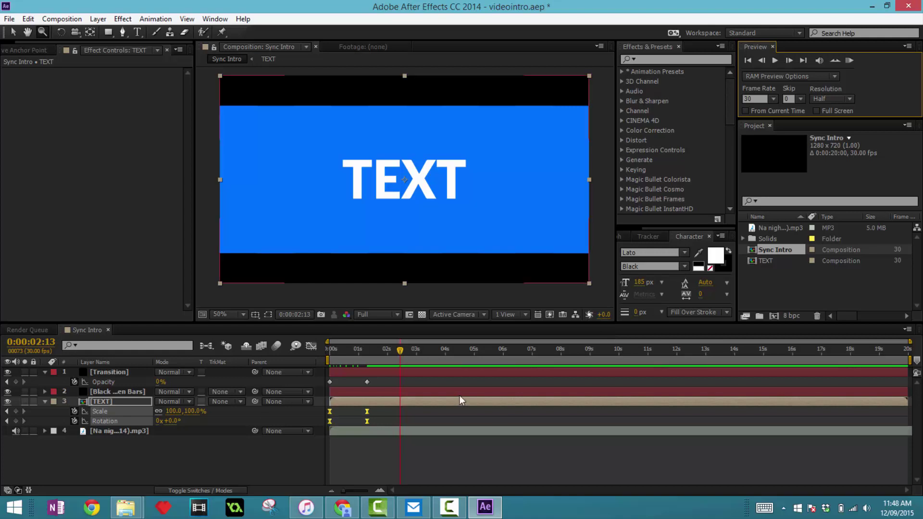
- Shift the one-second TEXT keyframes and the Transition Opacity keyframe slightly earlier
{"action": "left_click", "coordinate": [383, 420]}
{"action": "left_click_drag", "start_coordinate": [379, 424], "coordinate": [307, 406]}
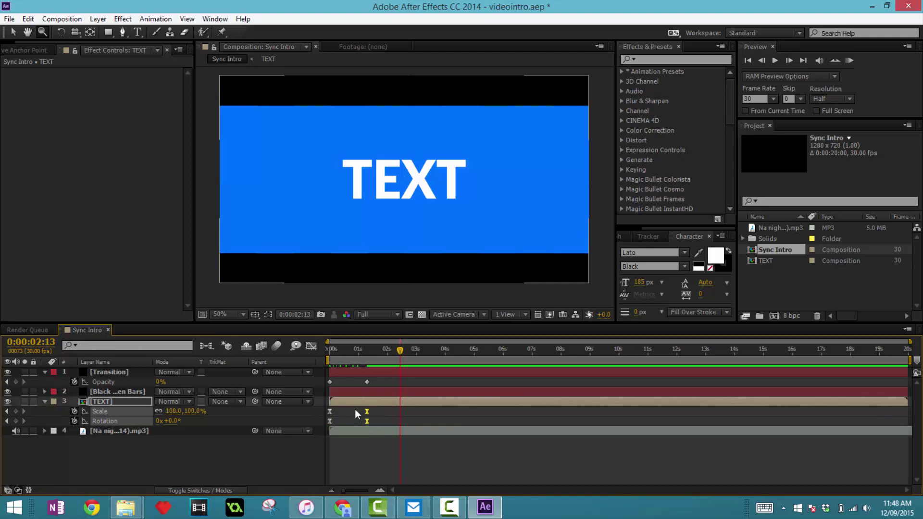
{"action": "left_click", "coordinate": [367, 381], "text": "shift"}
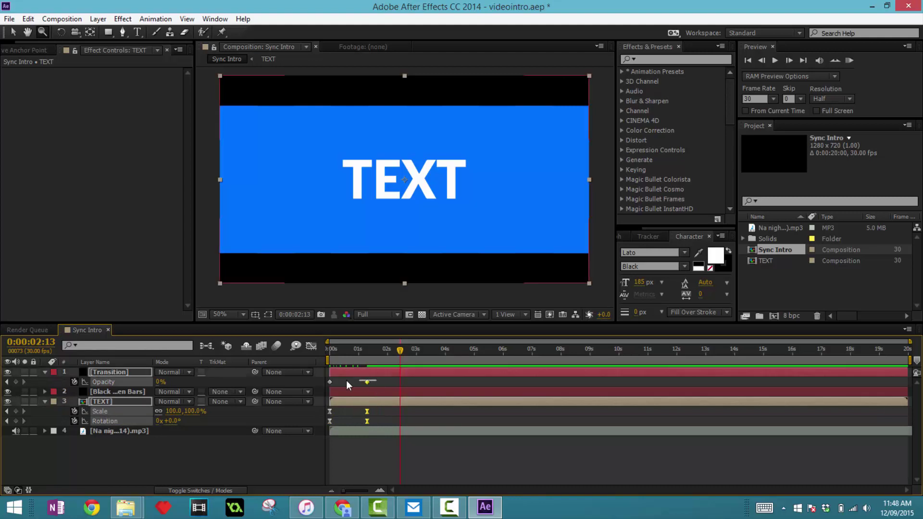
{"action": "left_click_drag", "start_coordinate": [368, 416], "coordinate": [362, 416]}
{"action": "left_click", "coordinate": [378, 421]}
{"action": "left_click", "coordinate": [850, 59]}
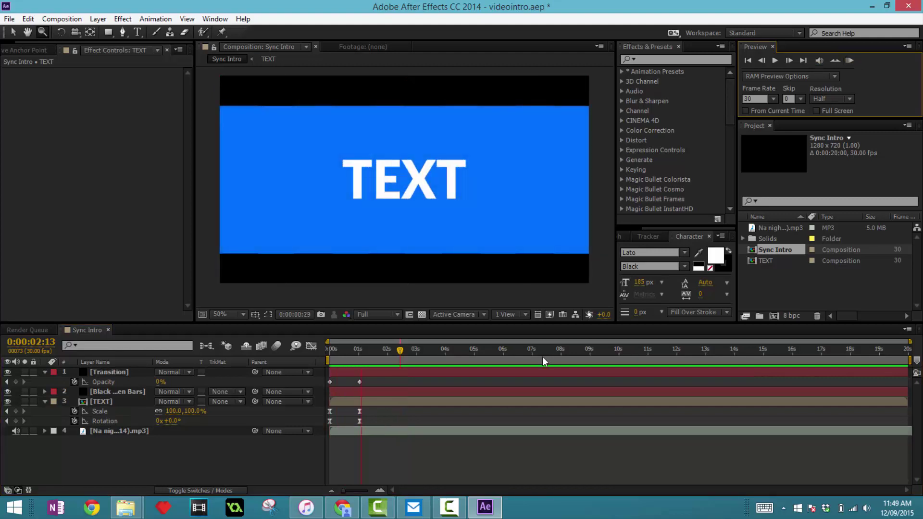
{"action": "left_click", "coordinate": [456, 394]}
{"action": "left_click", "coordinate": [373, 387]}
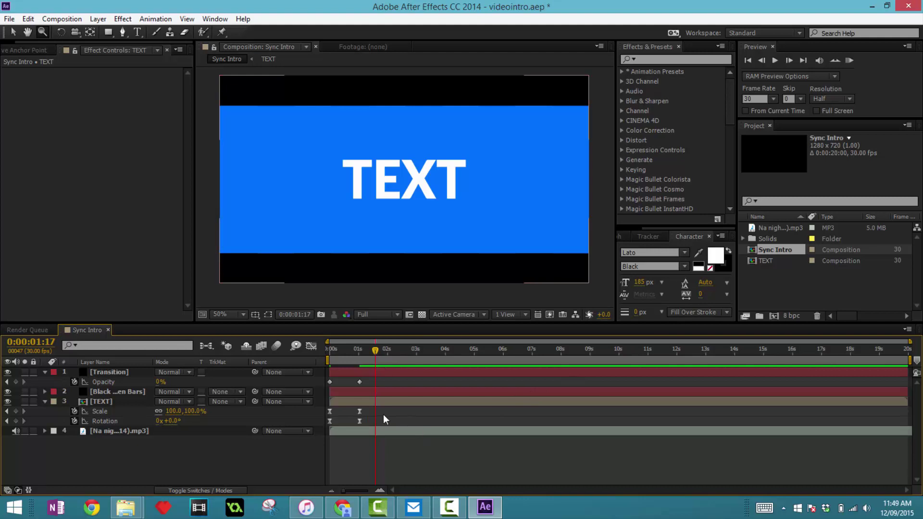
{"action": "left_click_drag", "start_coordinate": [365, 417], "coordinate": [329, 455]}
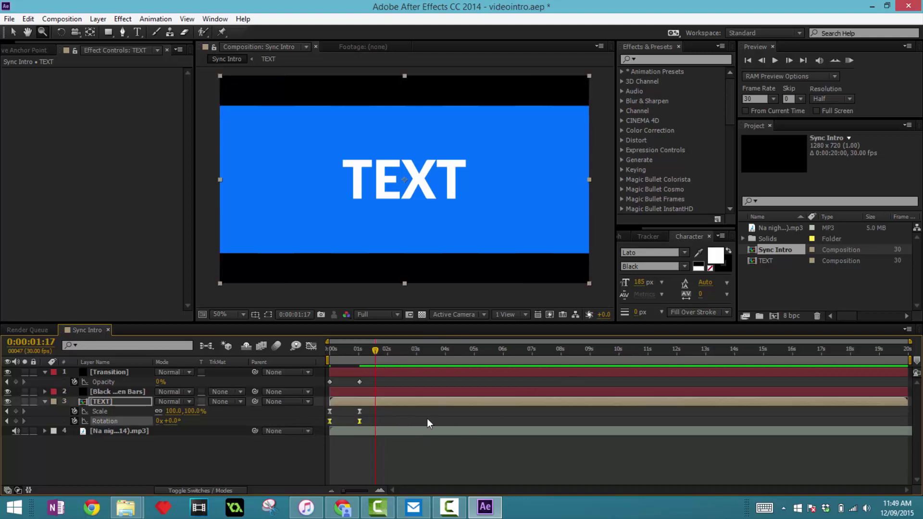
- In the speed graph, drag the TEXT Rotation influence handles so the spin settles slowly (66.43% end influence)
{"action": "left_click", "coordinate": [311, 346]}
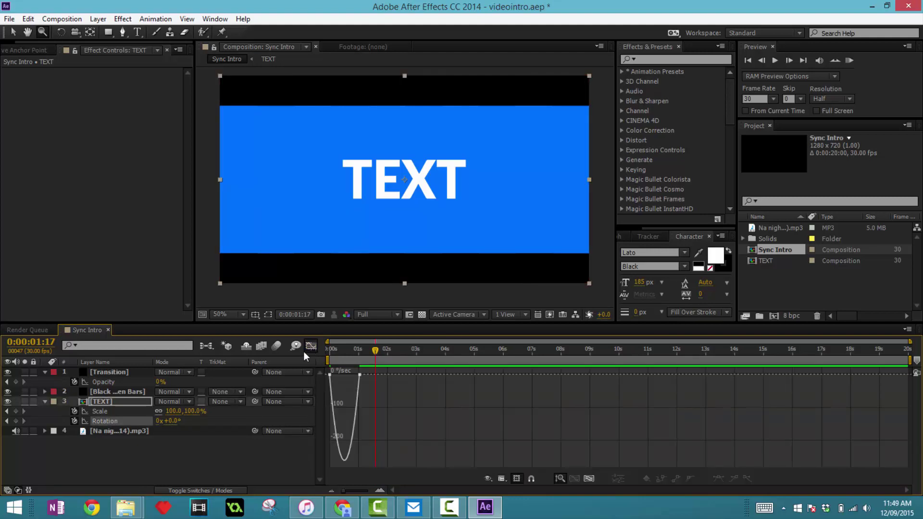
{"action": "left_click", "coordinate": [590, 479]}
{"action": "left_click", "coordinate": [501, 479]}
{"action": "left_click", "coordinate": [723, 340]}
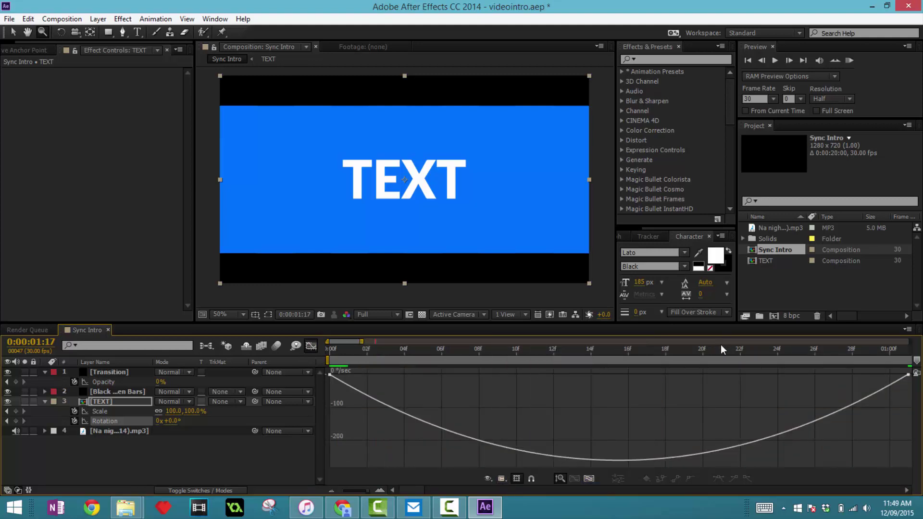
{"action": "left_click", "coordinate": [13, 32]}
{"action": "left_click", "coordinate": [331, 375]}
{"action": "left_click_drag", "start_coordinate": [425, 376], "coordinate": [356, 374]}
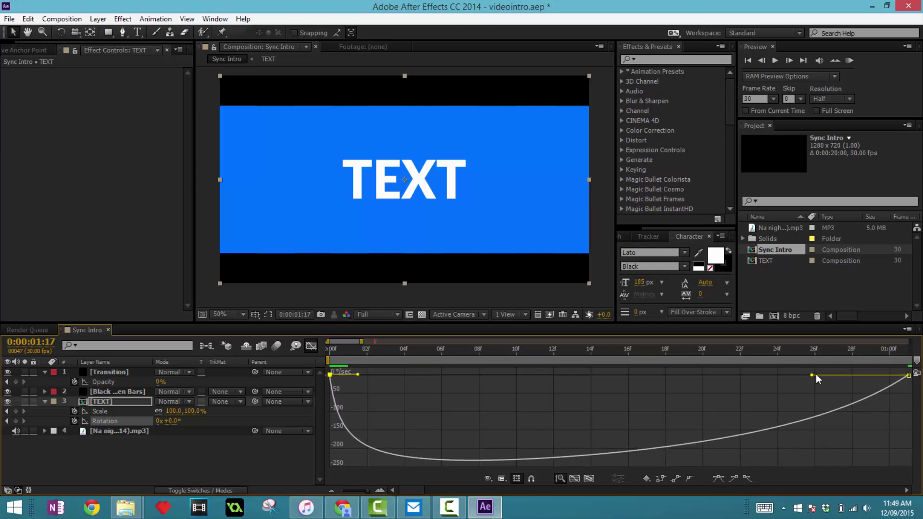
{"action": "left_click_drag", "start_coordinate": [812, 374], "coordinate": [714, 377]}
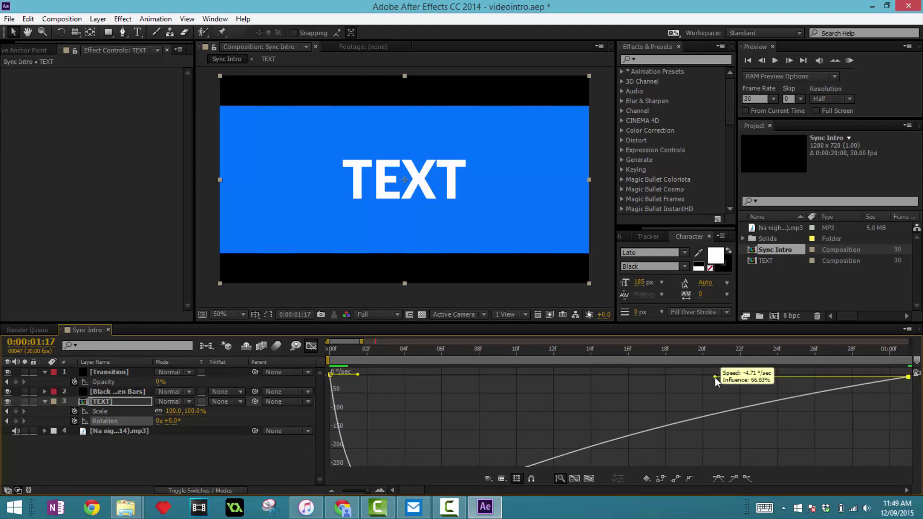
- Drag the last Scale keyframe's influence to 88.97% so the TEXT eases gently into full size
{"action": "left_click", "coordinate": [311, 346]}
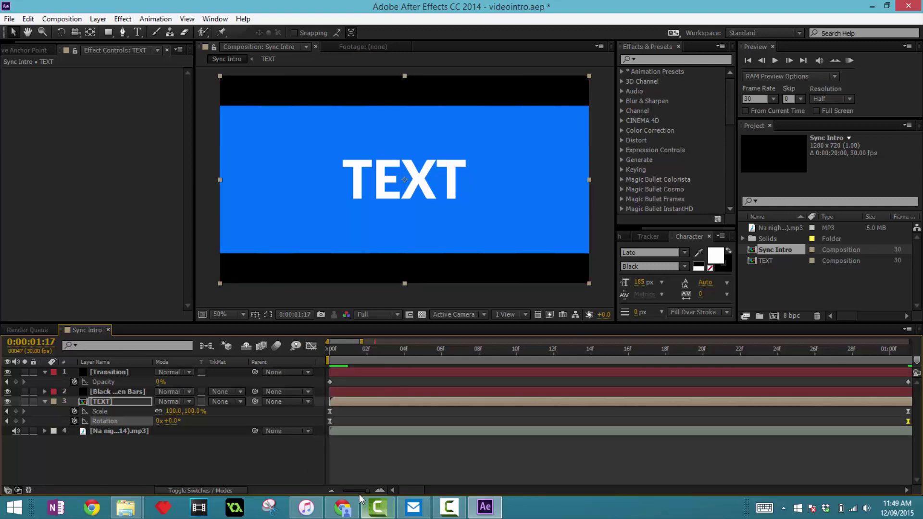
{"action": "left_click_drag", "start_coordinate": [368, 490], "coordinate": [356, 491]}
{"action": "left_click", "coordinate": [281, 412]}
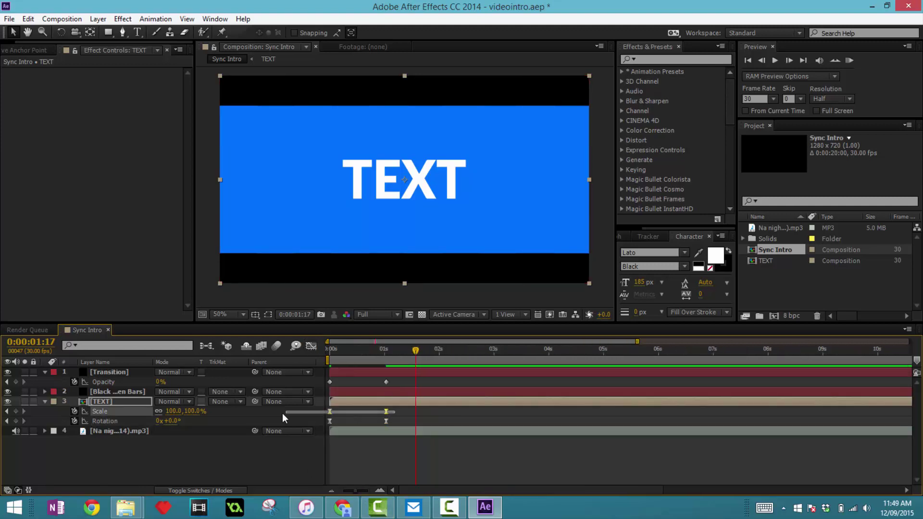
{"action": "left_click", "coordinate": [311, 346]}
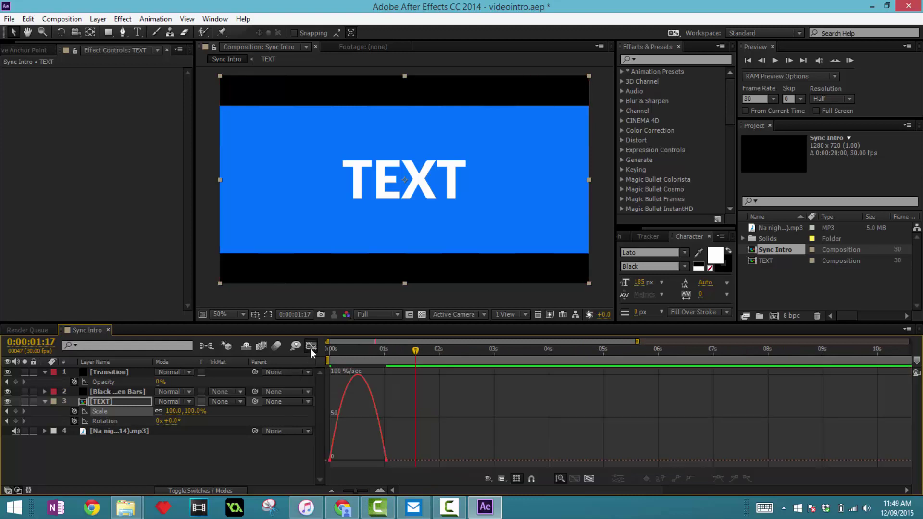
{"action": "left_click", "coordinate": [573, 478]}
{"action": "left_click", "coordinate": [330, 461]}
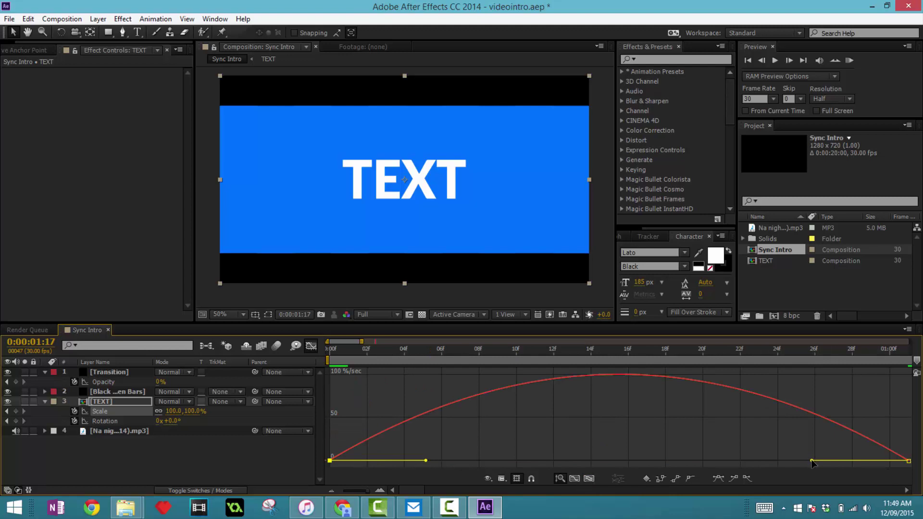
{"action": "left_click_drag", "start_coordinate": [812, 461], "coordinate": [651, 460]}
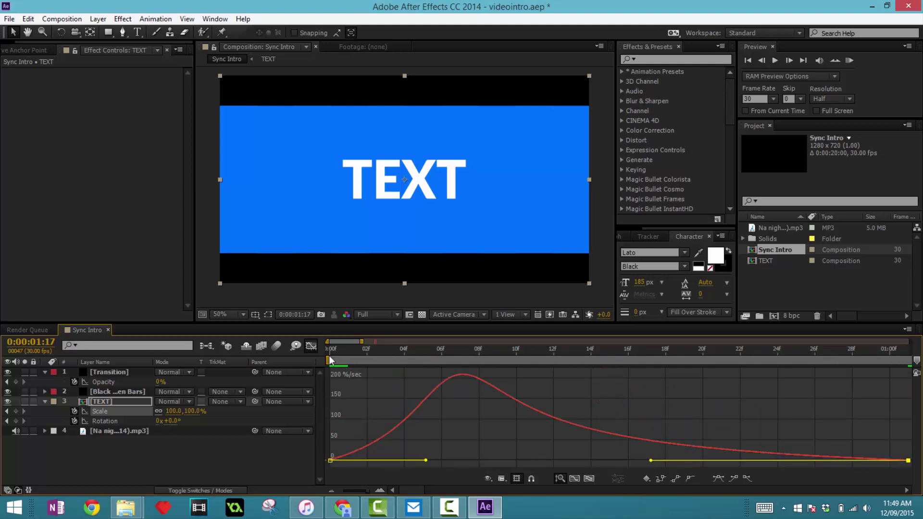
{"action": "left_click", "coordinate": [311, 347]}
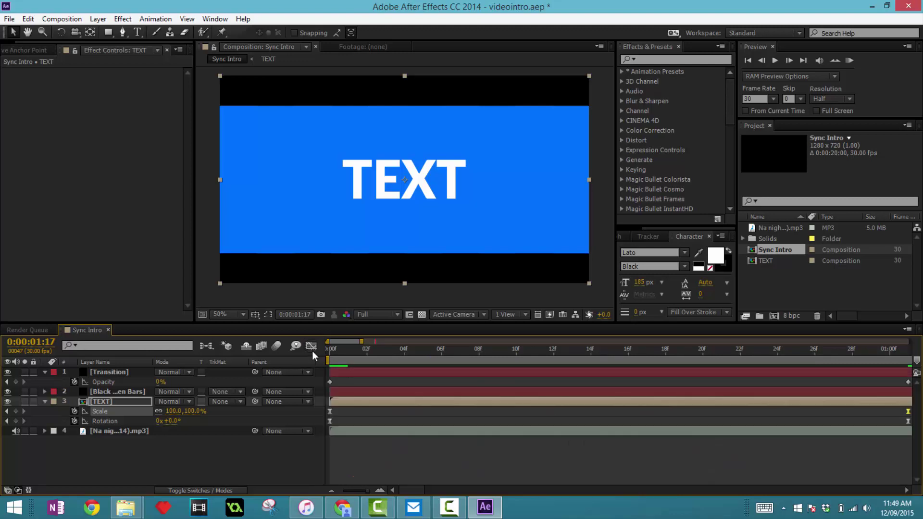
{"action": "left_click", "coordinate": [351, 489]}
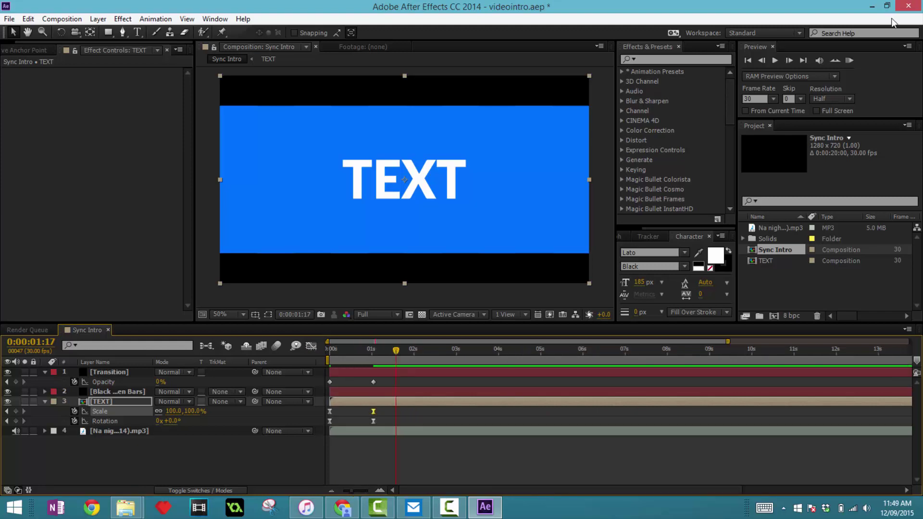
{"action": "left_click", "coordinate": [837, 61]}
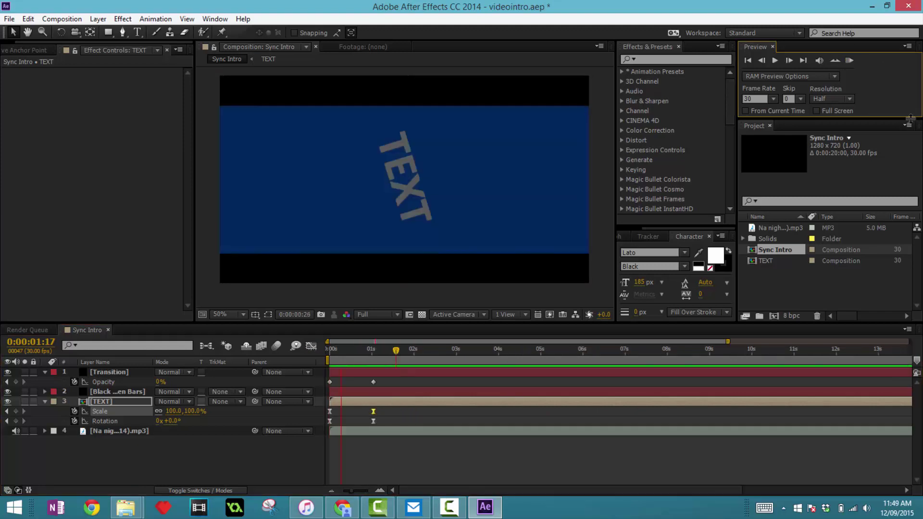
{"action": "left_click", "coordinate": [849, 59]}
{"action": "left_click", "coordinate": [849, 60]}
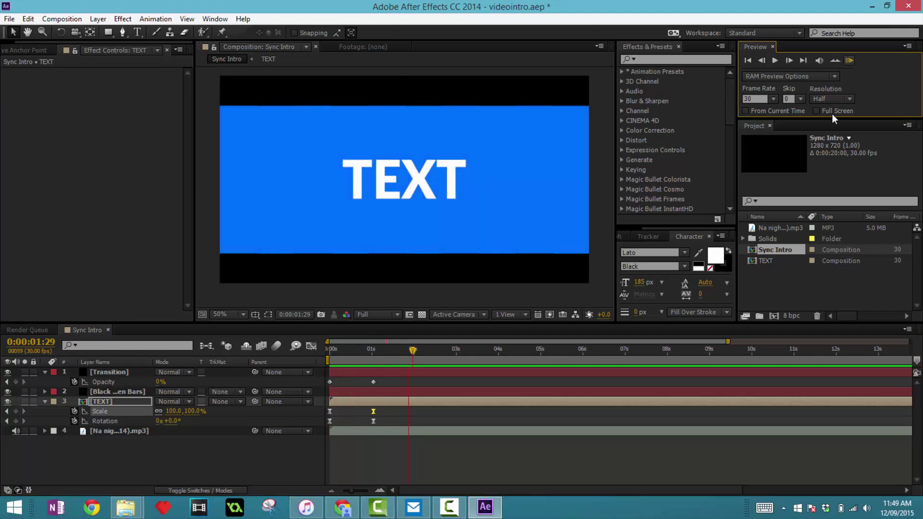
{"action": "left_click", "coordinate": [794, 138]}
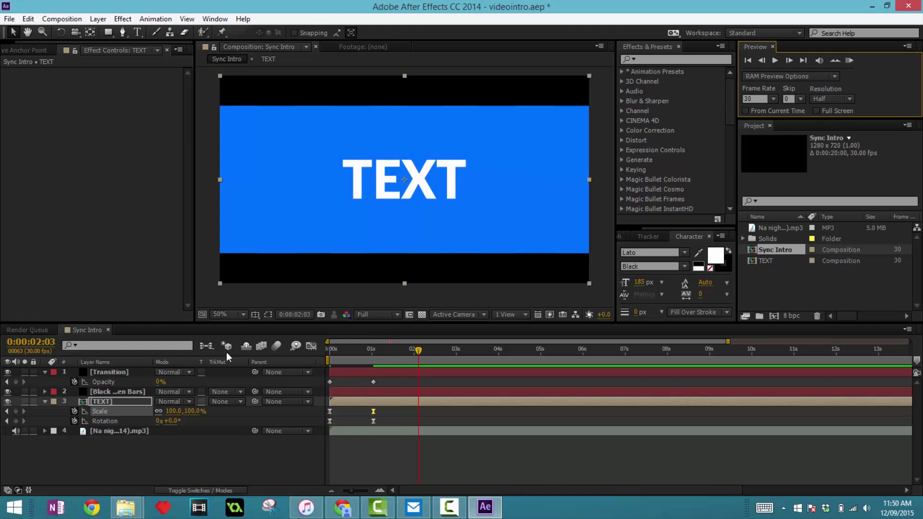
- Collapse the TEXT layer and twirl open the mp3 layer's Audio > Waveform
{"action": "left_click", "coordinate": [45, 401]}
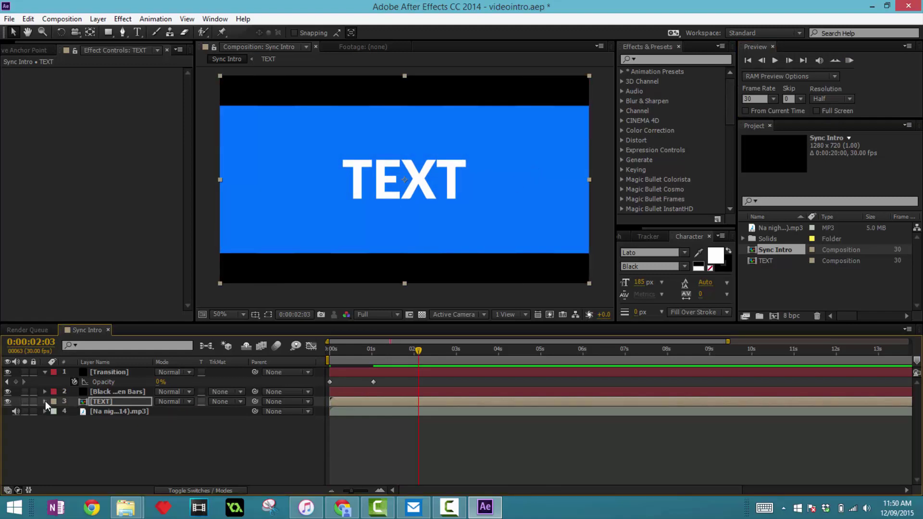
{"action": "left_click", "coordinate": [94, 413]}
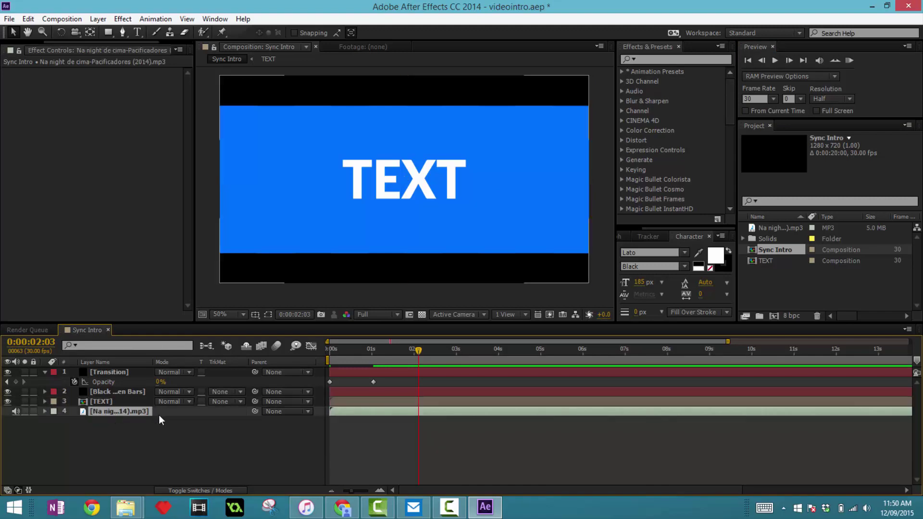
{"action": "left_click", "coordinate": [45, 411]}
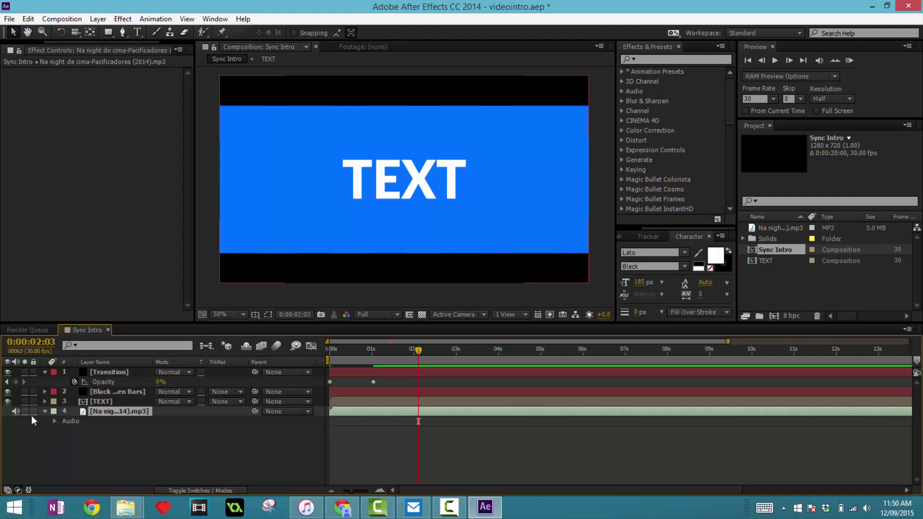
{"action": "left_click", "coordinate": [55, 421]}
{"action": "left_click", "coordinate": [63, 441]}
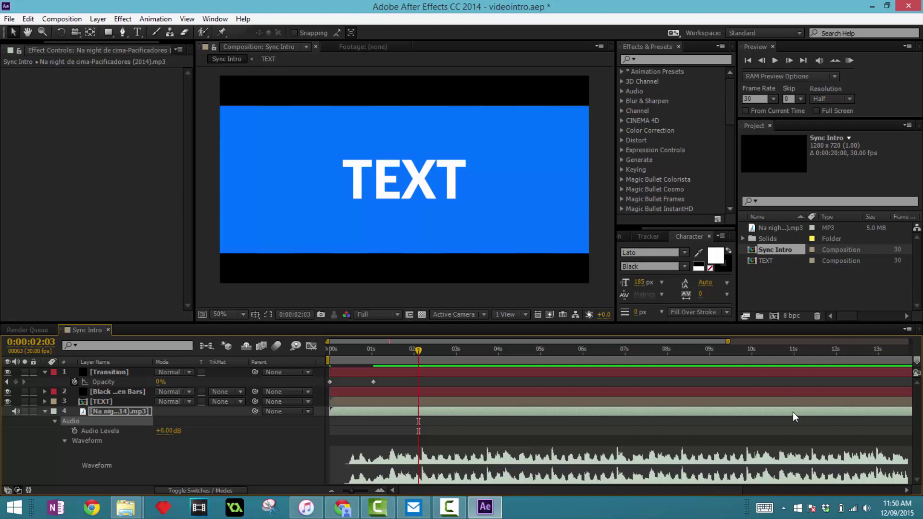
- Slide the music layer so it starts before 0s and preview it to find the first beat
{"action": "left_click_drag", "start_coordinate": [792, 412], "coordinate": [330, 409]}
{"action": "left_click", "coordinate": [850, 60]}
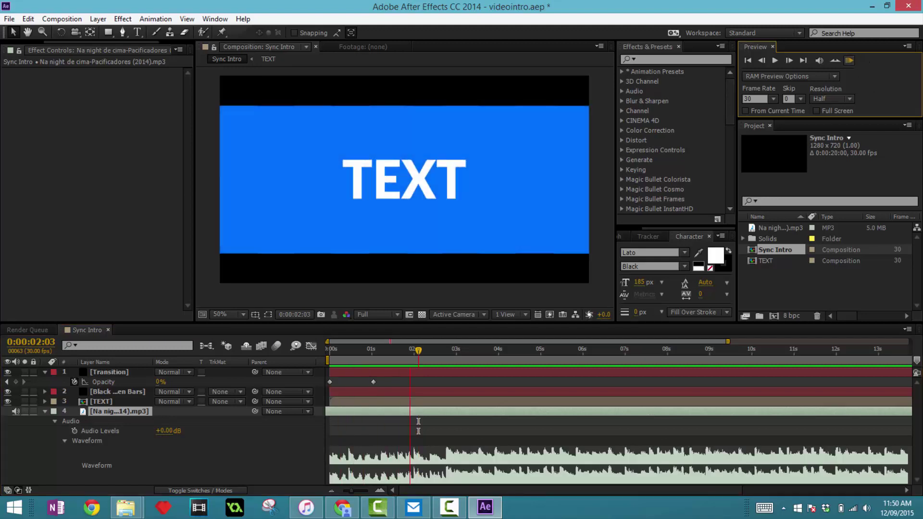
{"action": "left_click", "coordinate": [561, 392]}
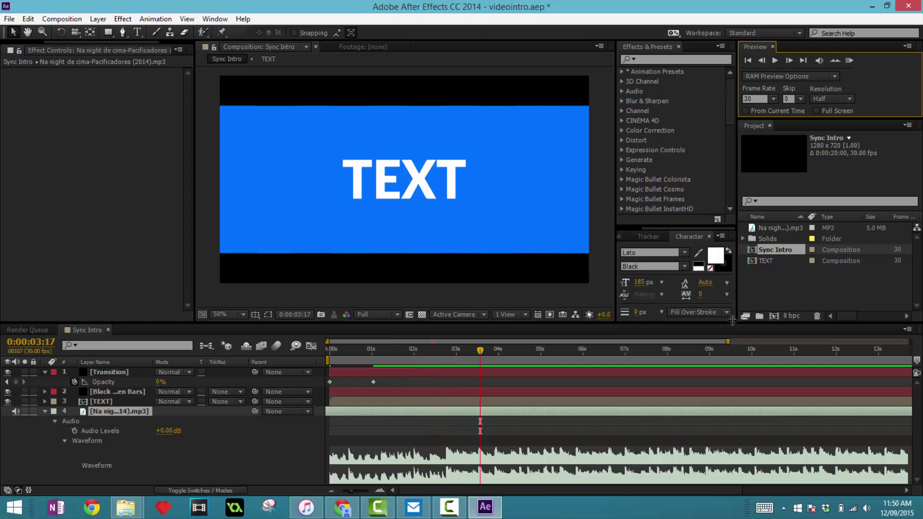
{"action": "left_click", "coordinate": [444, 351]}
{"action": "key", "text": "XF86AudioRaiseVolume"}
{"action": "key", "text": "XF86AudioRaiseVolume"}
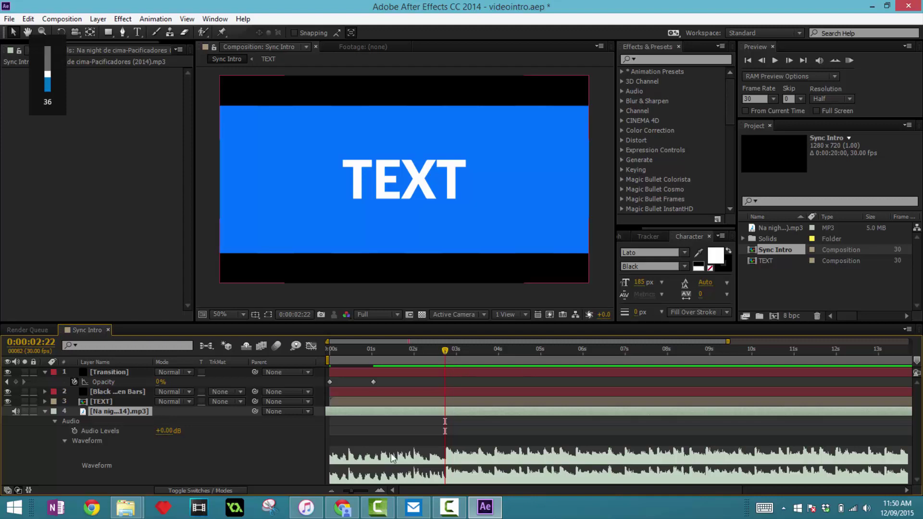
- Set the current time to 0:00:02:23 at the first loud beat and select the music layer
{"action": "left_click_drag", "start_coordinate": [353, 489], "coordinate": [365, 492]}
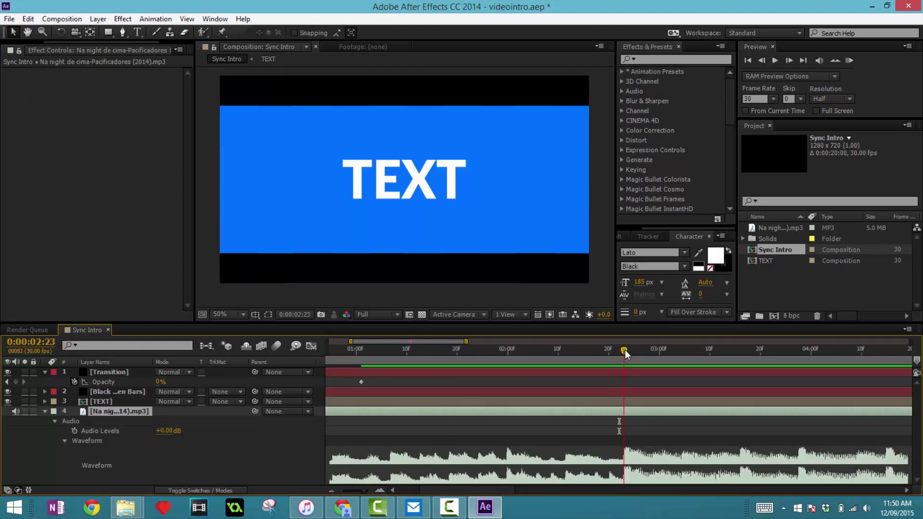
{"action": "left_click", "coordinate": [446, 411]}
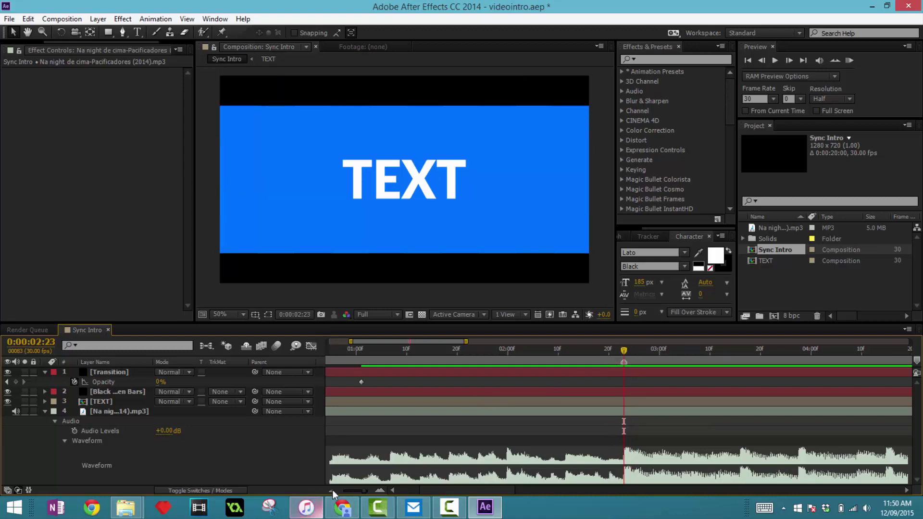
{"action": "left_click_drag", "start_coordinate": [357, 488], "coordinate": [348, 490]}
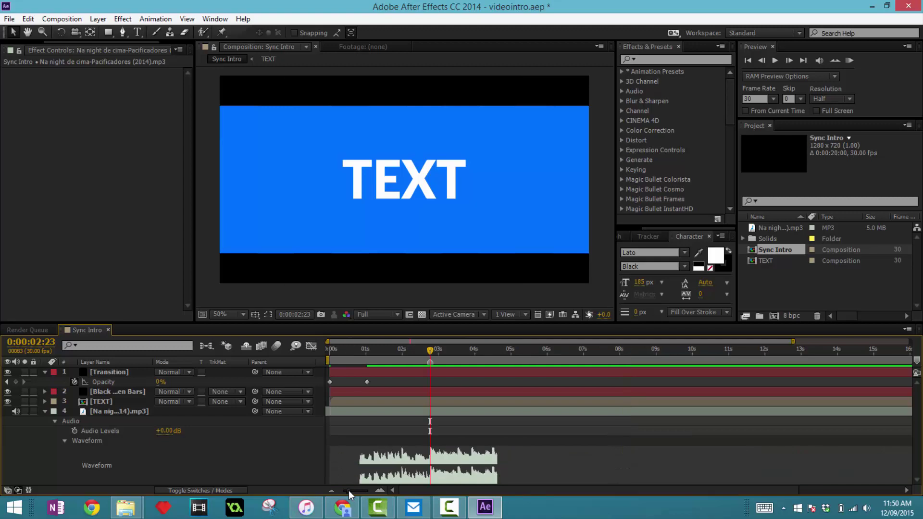
{"action": "left_click", "coordinate": [380, 411]}
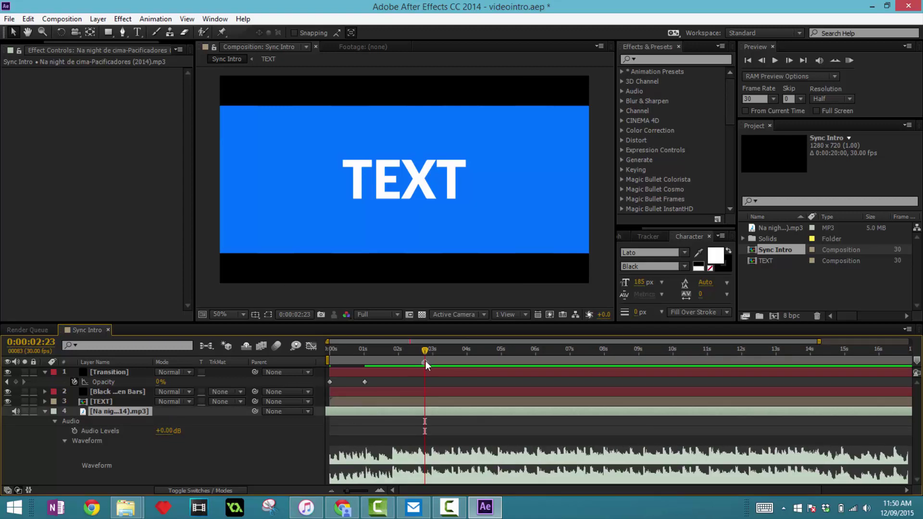
- Undo the accidental deletion of the music layer
{"action": "key", "text": "Delete"}
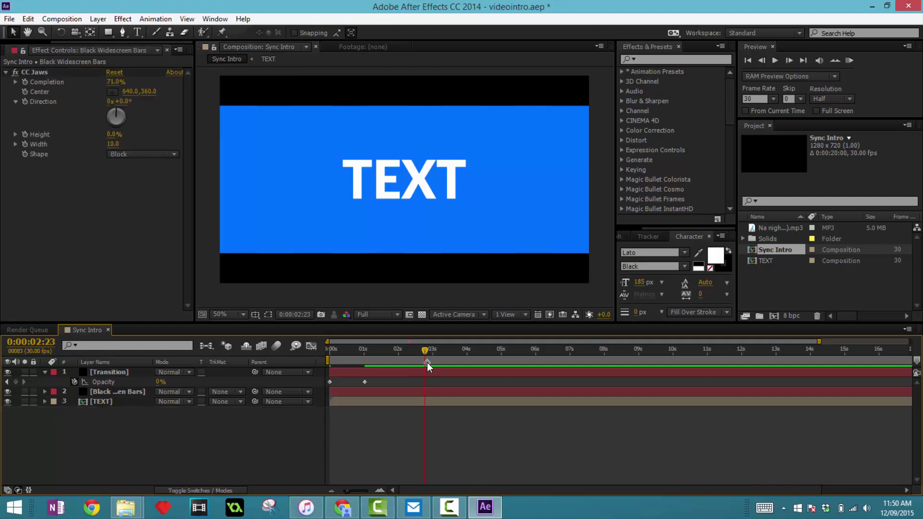
{"action": "key", "text": "ctrl+z"}
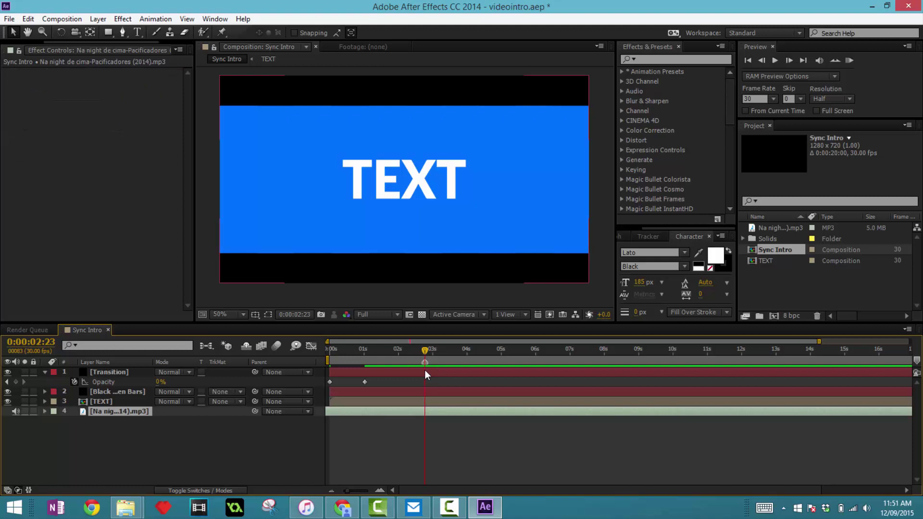
{"action": "key", "text": "ctrl+shift+a"}
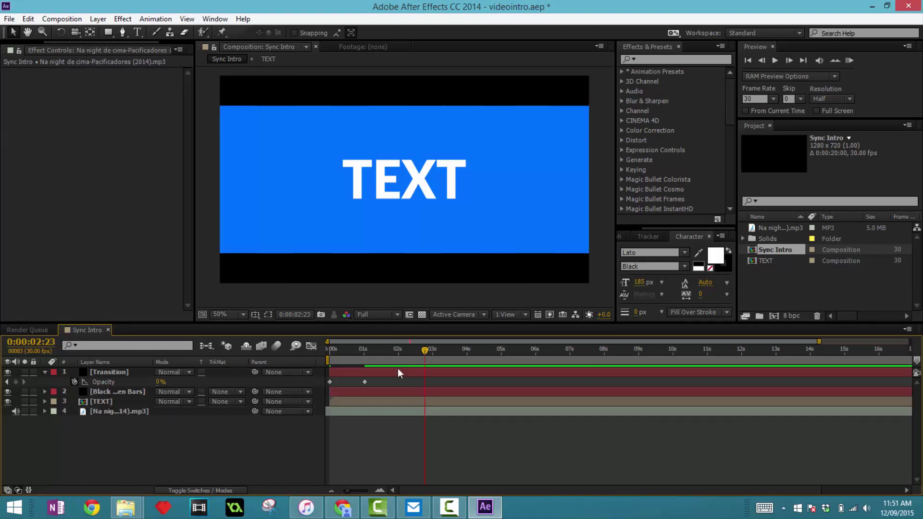
- Reveal the music layer's waveform again and move the current time to about 0:00:02:00
{"action": "left_click", "coordinate": [139, 412]}
{"action": "left_click", "coordinate": [45, 412]}
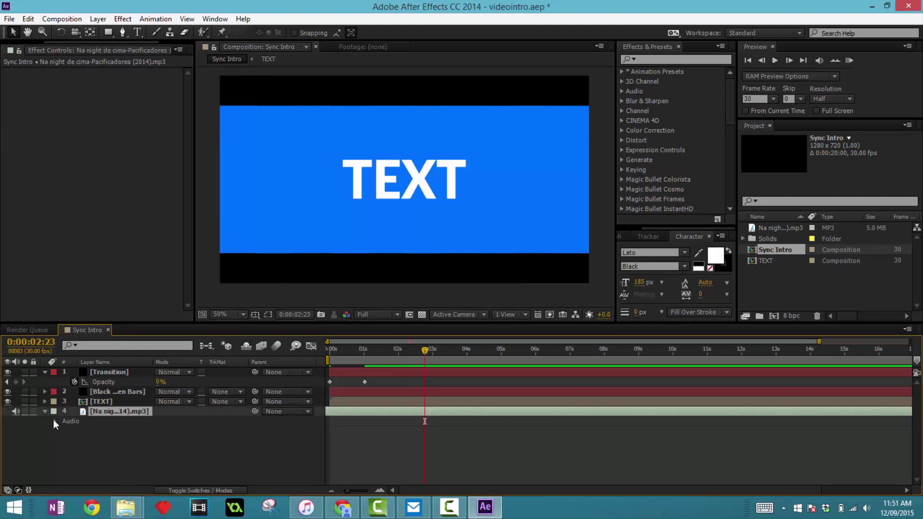
{"action": "left_click", "coordinate": [55, 421]}
{"action": "left_click", "coordinate": [65, 440]}
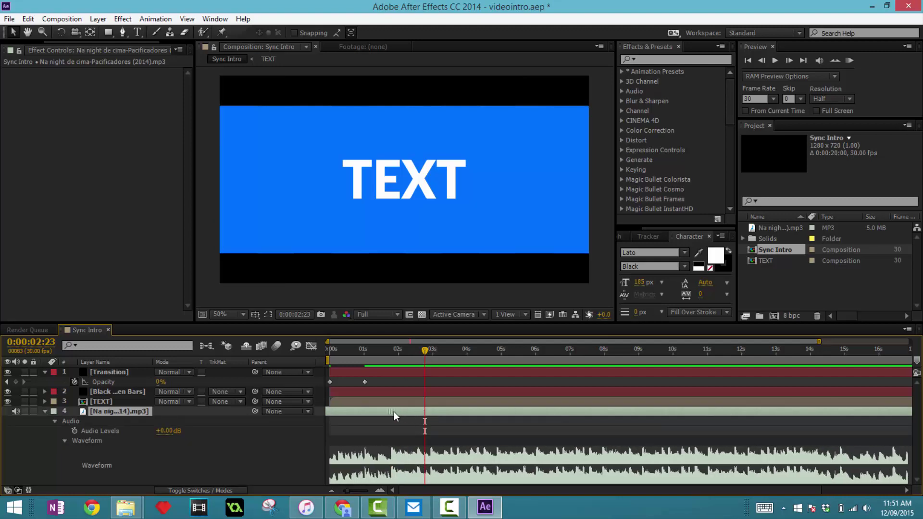
{"action": "left_click_drag", "start_coordinate": [394, 354], "coordinate": [398, 354]}
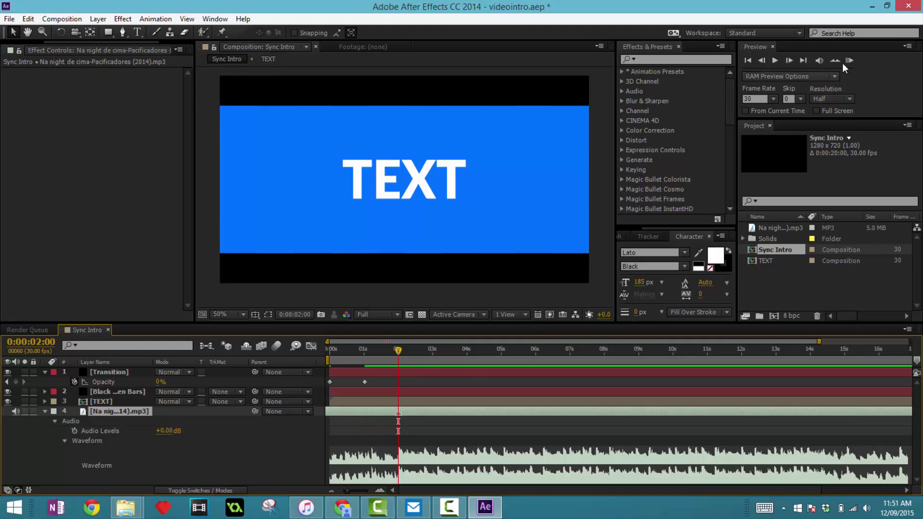
- Preview the comp with sound, then set the preview frame rate to 15 fps
{"action": "left_click", "coordinate": [310, 463]}
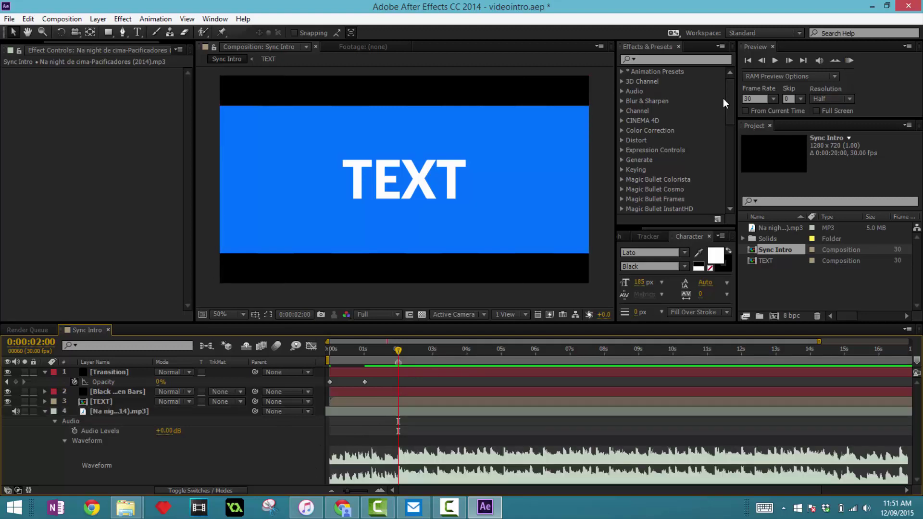
{"action": "left_click", "coordinate": [849, 60]}
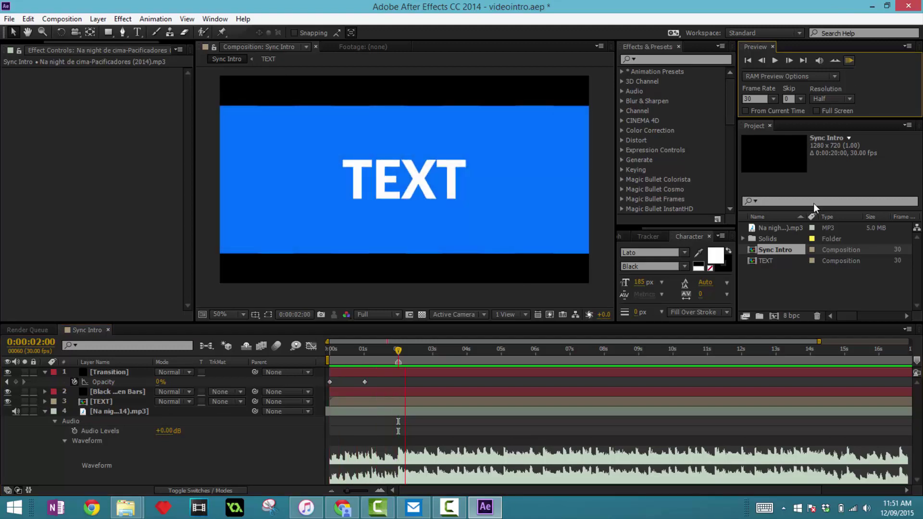
{"action": "key", "text": "space"}
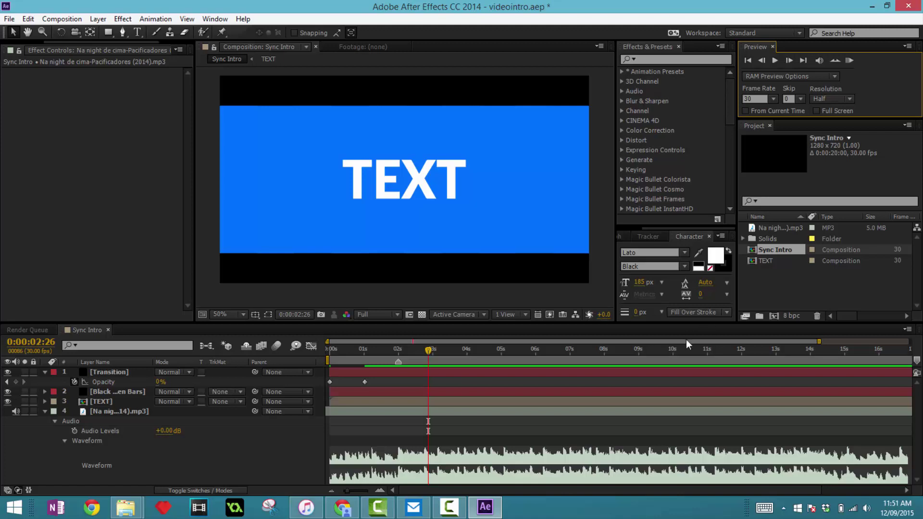
{"action": "left_click", "coordinate": [757, 99]}
{"action": "type", "text": "15"}
{"action": "key", "text": "Return"}
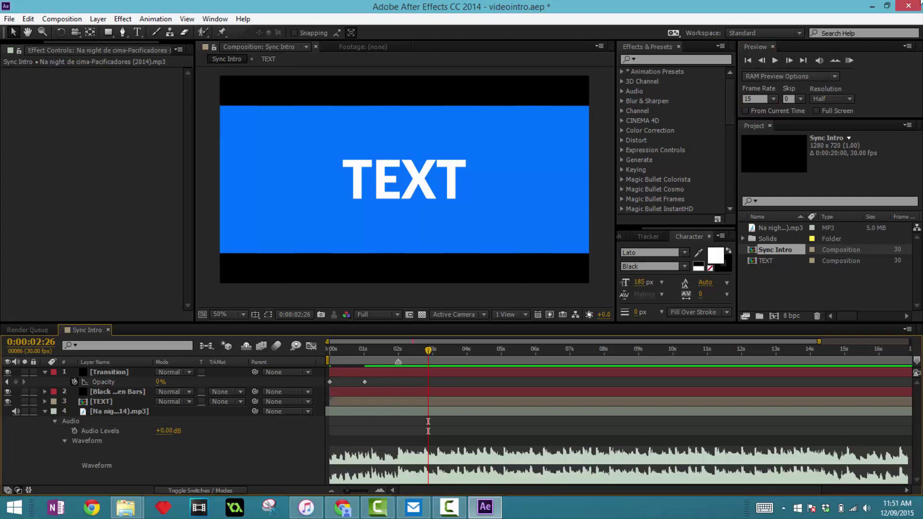
- Run the 15 fps preview, drop a comp marker on a beat, and return to about 5 seconds
{"action": "left_click", "coordinate": [849, 60]}
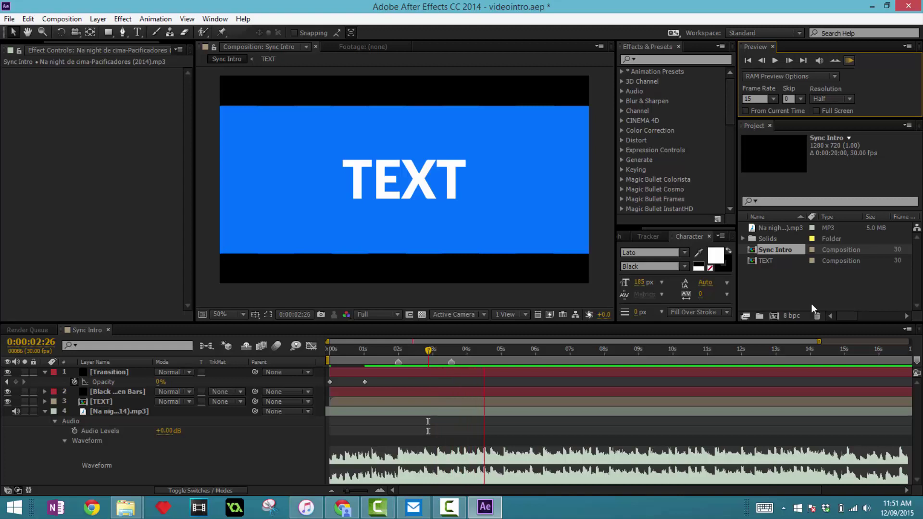
{"action": "key", "text": "KP_Multiply"}
{"action": "key", "text": "space"}
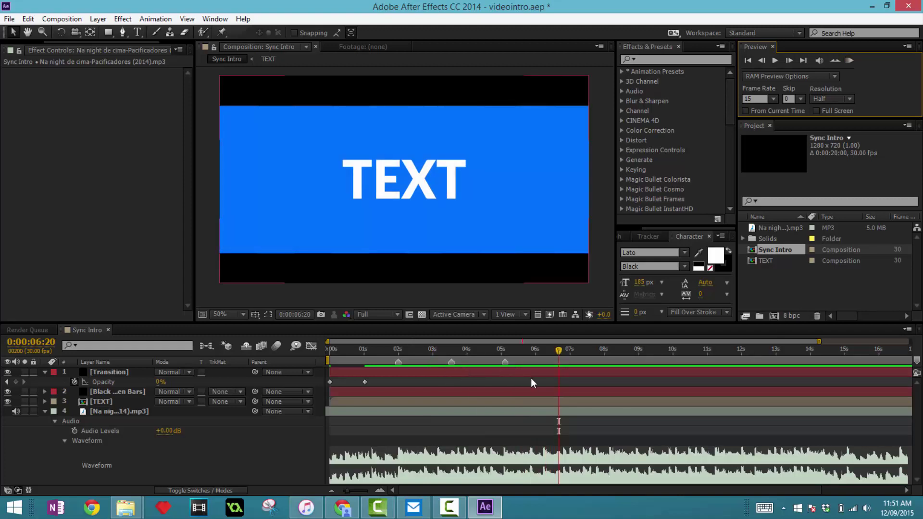
{"action": "left_click_drag", "start_coordinate": [441, 351], "coordinate": [390, 349]}
- Set the preview frame rate back to 30 and restart the preview from about 0:00:05:16
{"action": "left_click", "coordinate": [751, 98]}
{"action": "type", "text": "30"}
{"action": "left_click", "coordinate": [298, 441]}
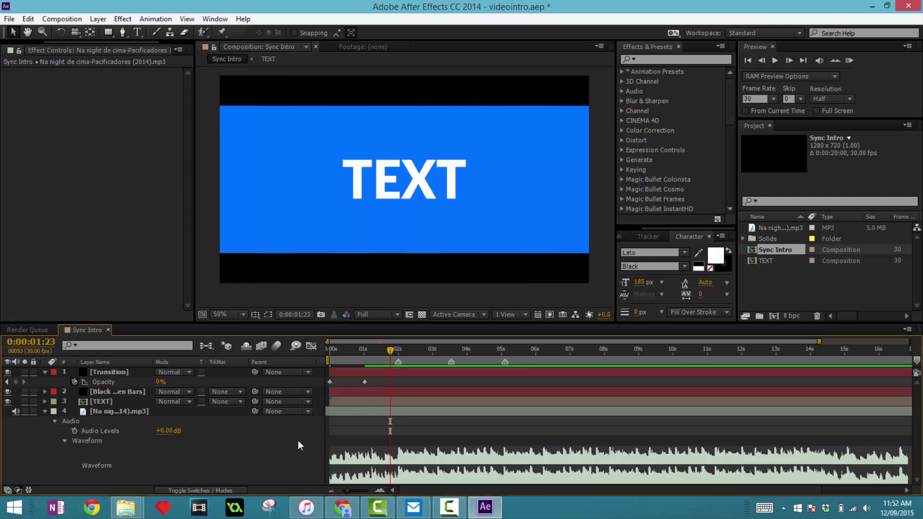
{"action": "left_click", "coordinate": [845, 60]}
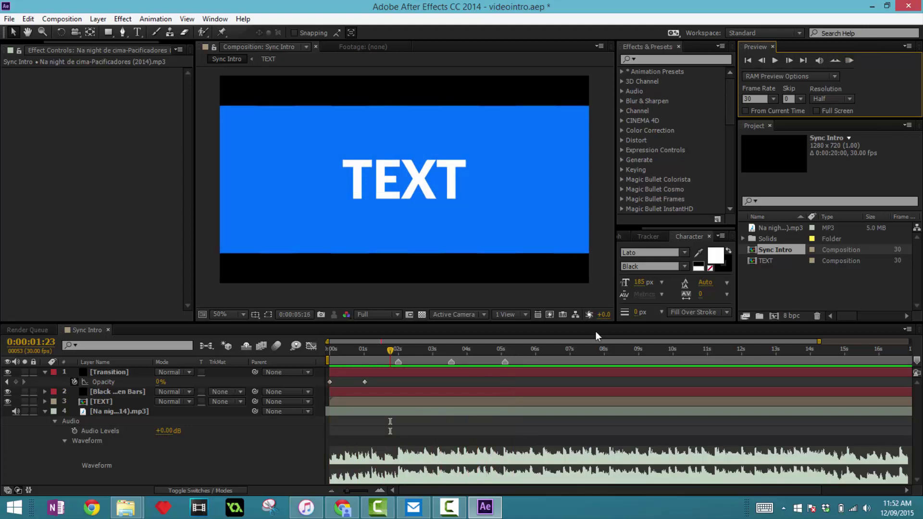
{"action": "left_click", "coordinate": [519, 349]}
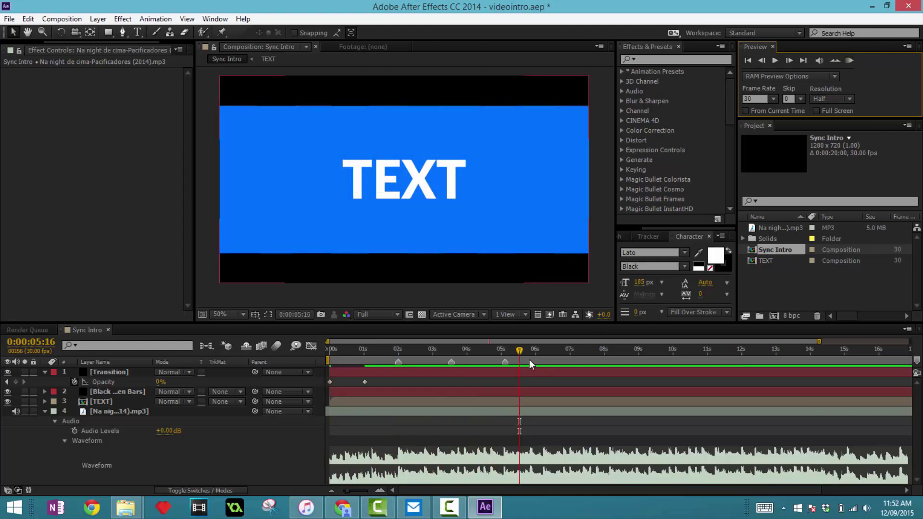
{"action": "left_click", "coordinate": [852, 58]}
- Add comp markers on the beats near 6.5, 8 and 9.5 seconds, then replay from the start
{"action": "mouse_move", "coordinate": [922, 10]}
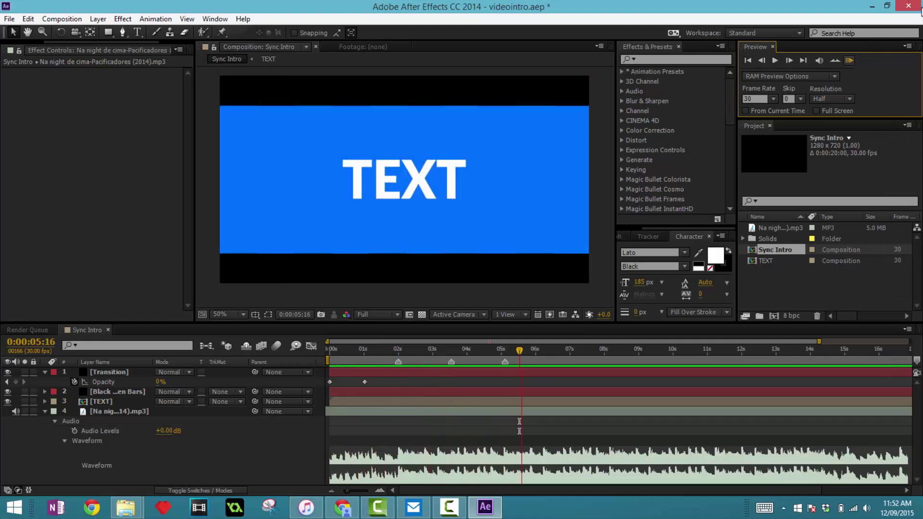
{"action": "key", "text": "KP_Multiply"}
{"action": "key", "text": "KP_Multiply"}
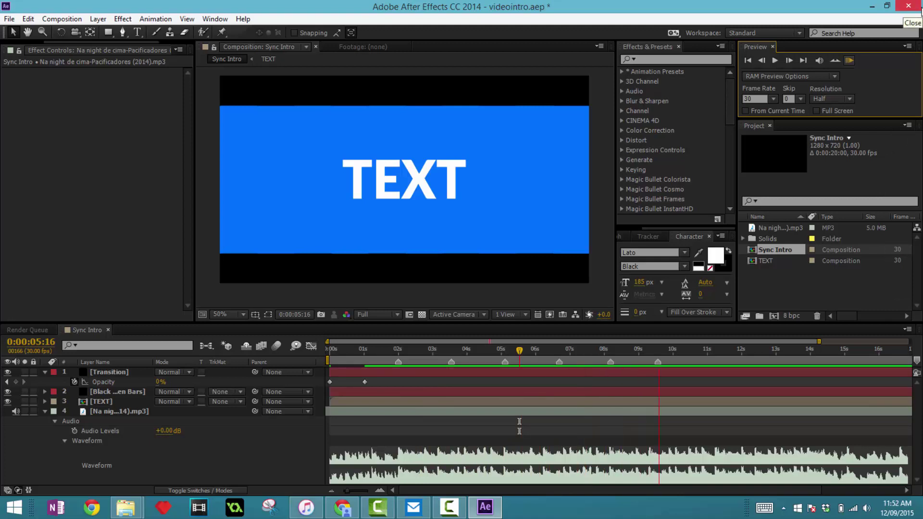
{"action": "key", "text": "KP_Multiply"}
{"action": "key", "text": "space"}
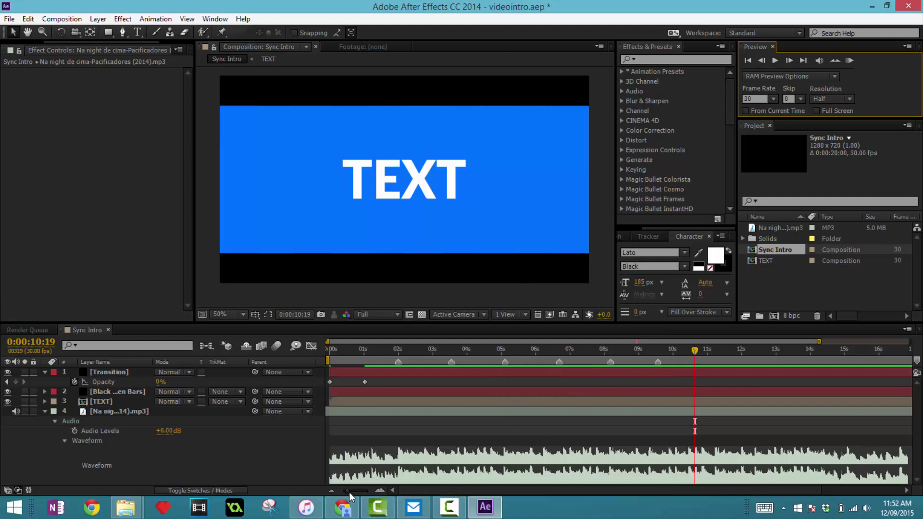
{"action": "left_click_drag", "start_coordinate": [350, 492], "coordinate": [336, 492]}
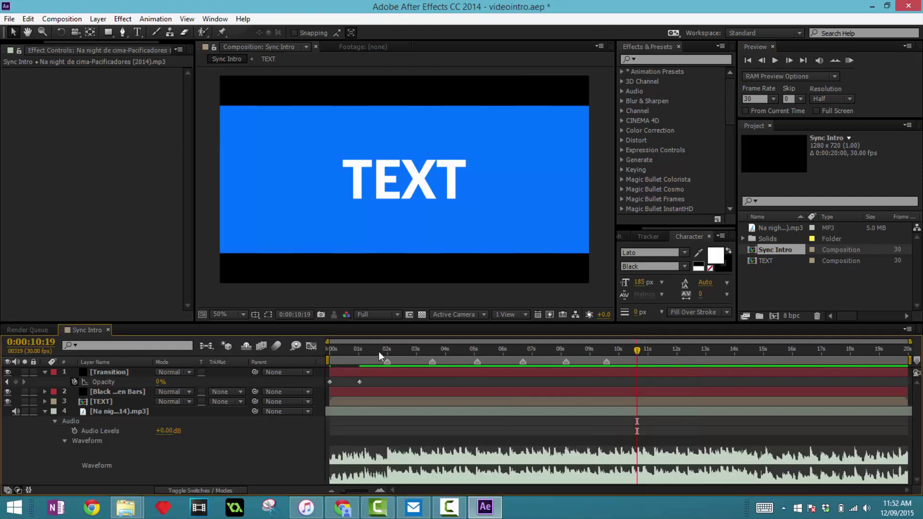
{"action": "left_click_drag", "start_coordinate": [378, 356], "coordinate": [301, 358]}
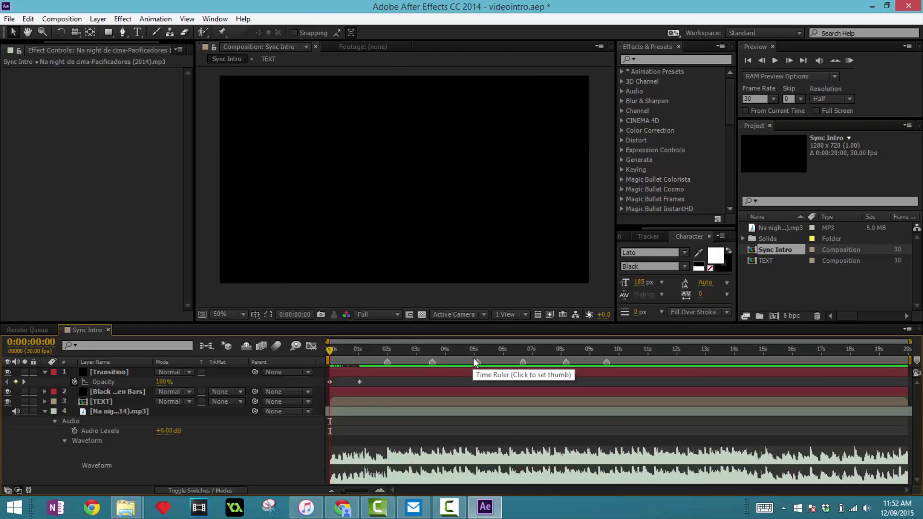
{"action": "key", "text": "space"}
{"action": "key", "text": "space"}
- Keyframe the TEXT Scale at 100% on 0:00:01:29 and about 162% on 0:00:02:00
{"action": "left_click", "coordinate": [111, 404]}
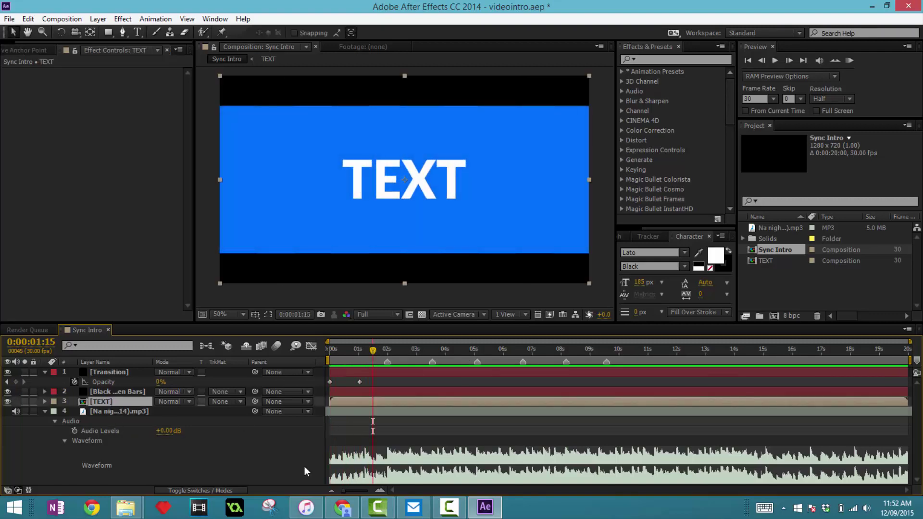
{"action": "left_click_drag", "start_coordinate": [351, 490], "coordinate": [364, 493]}
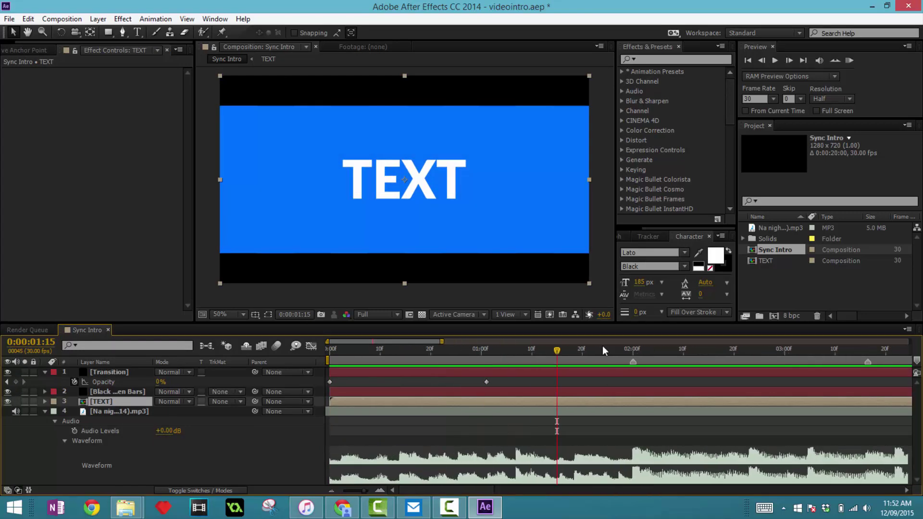
{"action": "key", "text": "space"}
{"action": "left_click", "coordinate": [633, 349]}
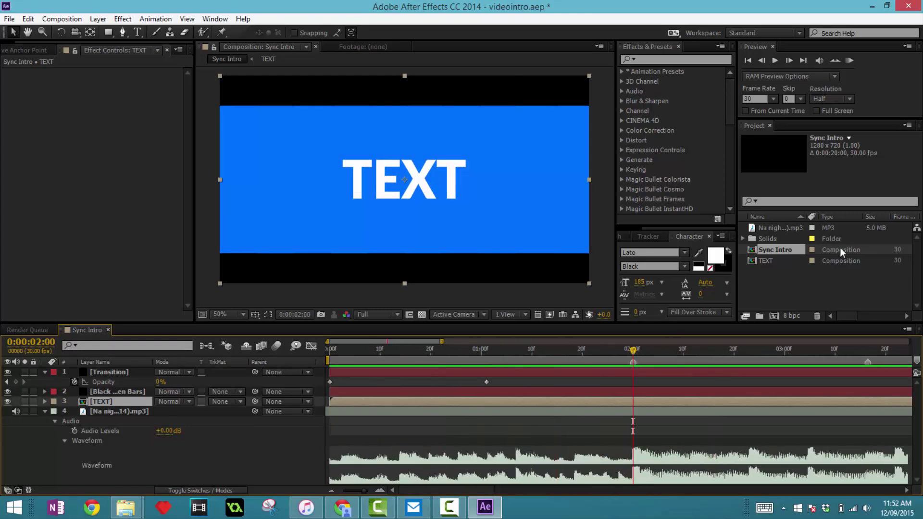
{"action": "key", "text": "Page_Up"}
{"action": "key", "text": "s"}
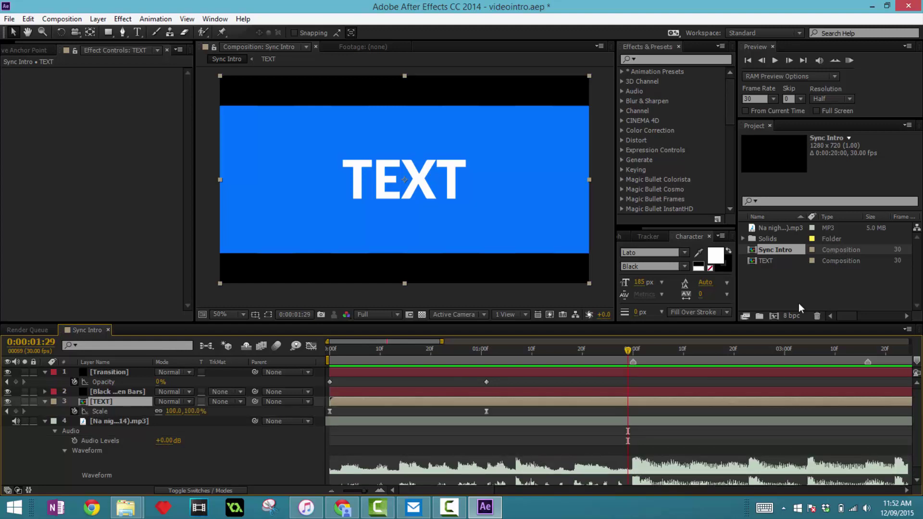
{"action": "left_click", "coordinate": [16, 411]}
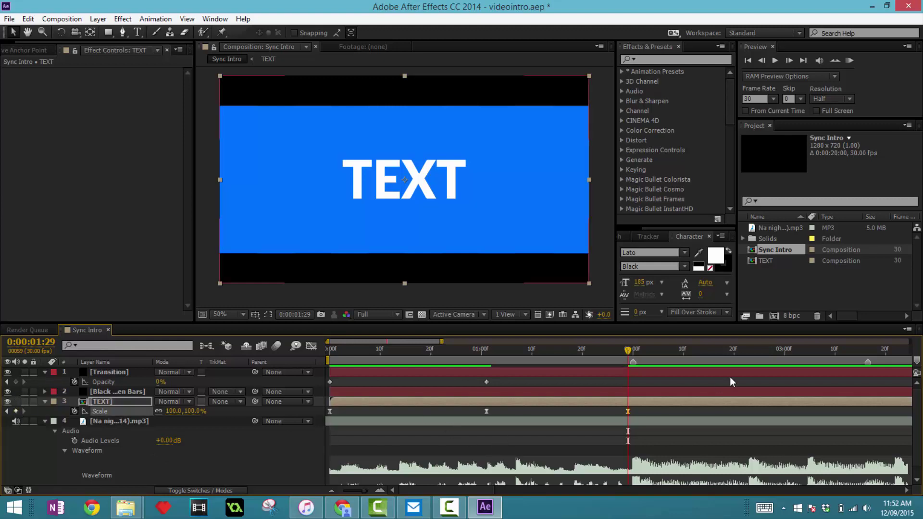
{"action": "left_click", "coordinate": [631, 350]}
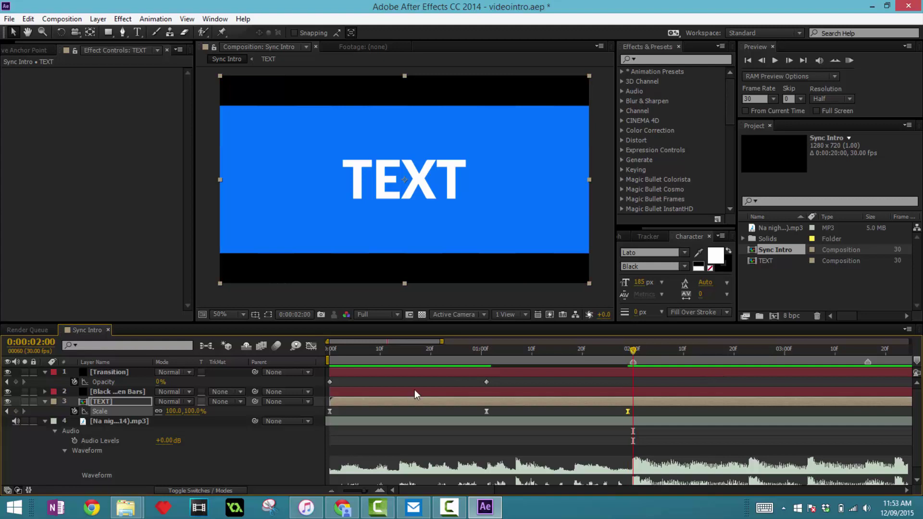
{"action": "left_click_drag", "start_coordinate": [199, 414], "coordinate": [232, 410]}
- Copy the scale pulse and paste it on beats at 0:00:03:17, 0:00:05:03 and 0:00:06:28
{"action": "left_click_drag", "start_coordinate": [619, 410], "coordinate": [669, 411]}
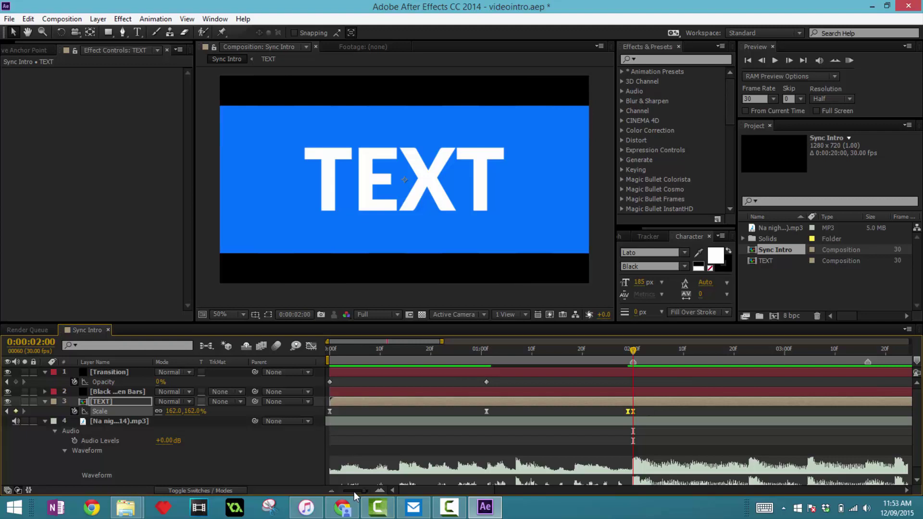
{"action": "left_click_drag", "start_coordinate": [354, 492], "coordinate": [351, 492]}
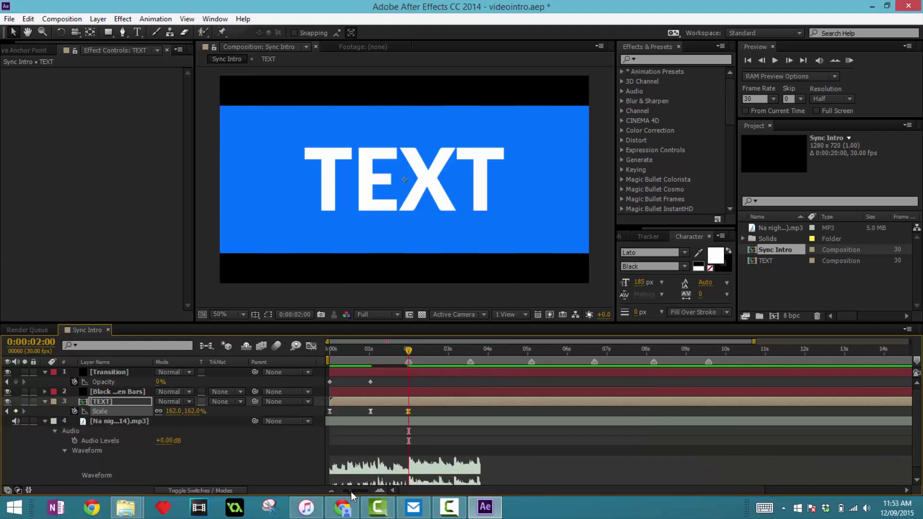
{"action": "left_click", "coordinate": [505, 349]}
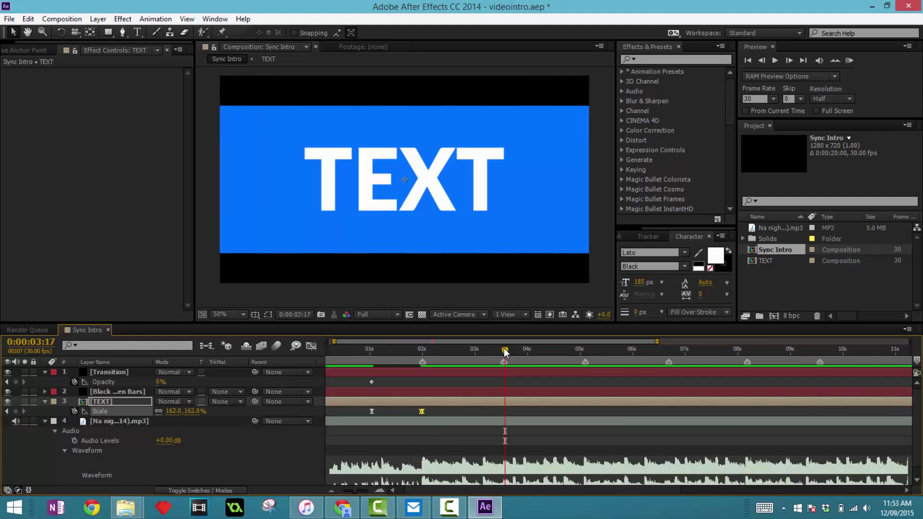
{"action": "key", "text": "ctrl+v"}
{"action": "key", "text": "space"}
{"action": "left_click_drag", "start_coordinate": [579, 351], "coordinate": [669, 350]}
{"action": "key", "text": "ctrl+v"}
{"action": "key", "text": "ctrl+v"}
{"action": "key", "text": "space"}
{"action": "left_click", "coordinate": [749, 351]}
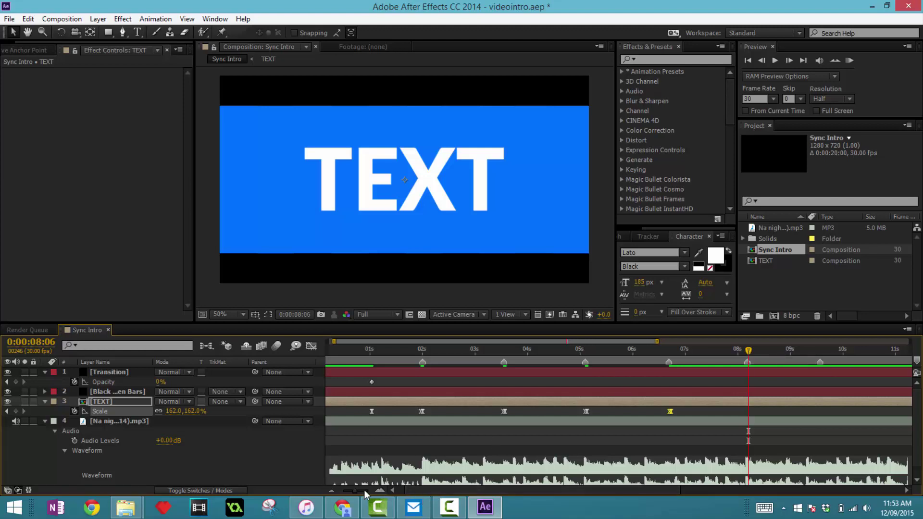
- Delete the four pasted Scale keyframes and return to 0:00:02:00
{"action": "left_click_drag", "start_coordinate": [363, 489], "coordinate": [346, 488]}
{"action": "left_click_drag", "start_coordinate": [389, 408], "coordinate": [607, 414]}
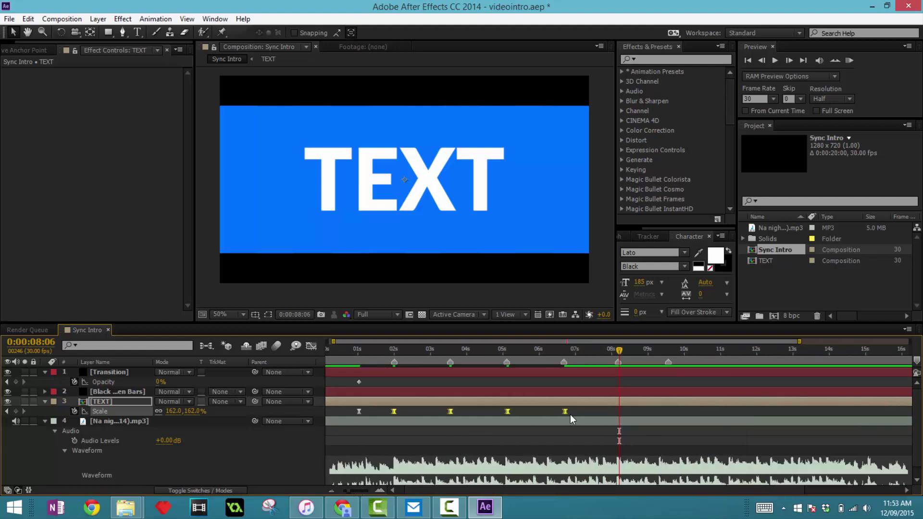
{"action": "key", "text": "Delete"}
{"action": "left_click", "coordinate": [394, 351]}
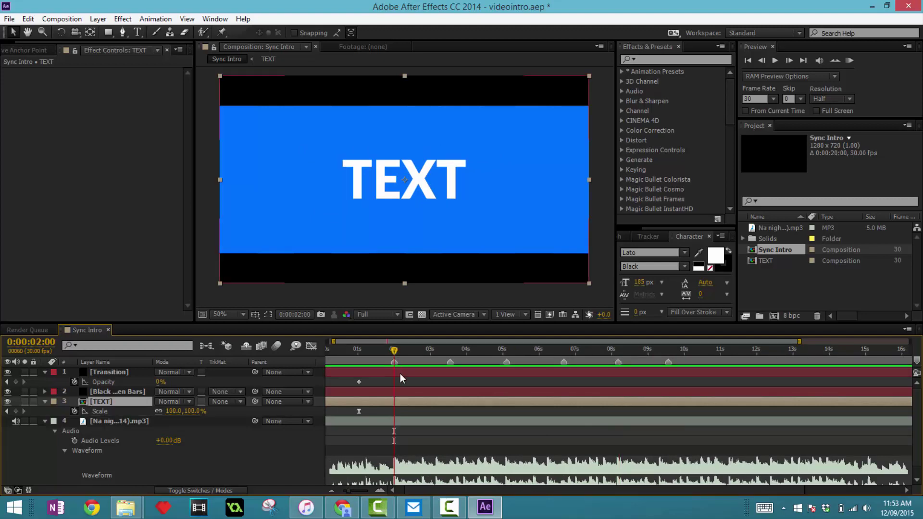
- Add a Scale keyframe at 1:29 and paste 100% Scale keyframes on the beats from 3:15 onward
{"action": "key", "text": "Page_Up"}
{"action": "key", "text": "alt+shift+s"}
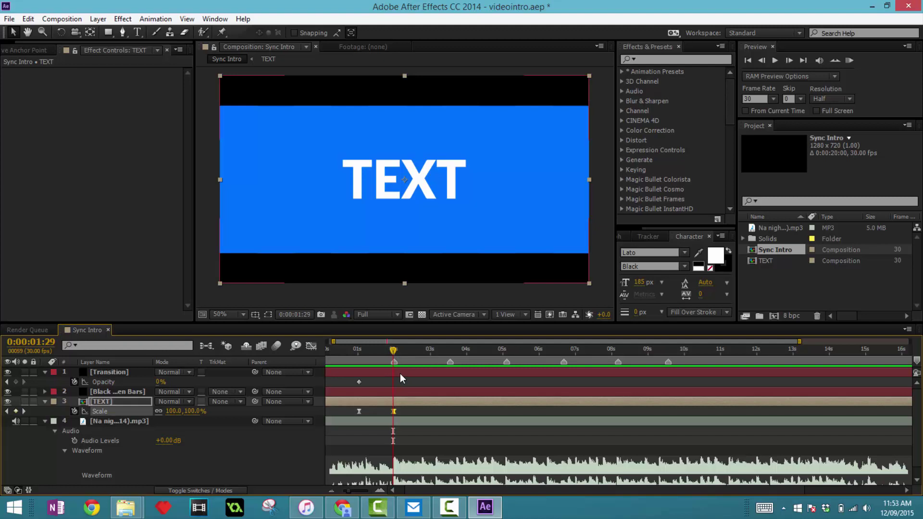
{"action": "left_click", "coordinate": [451, 350]}
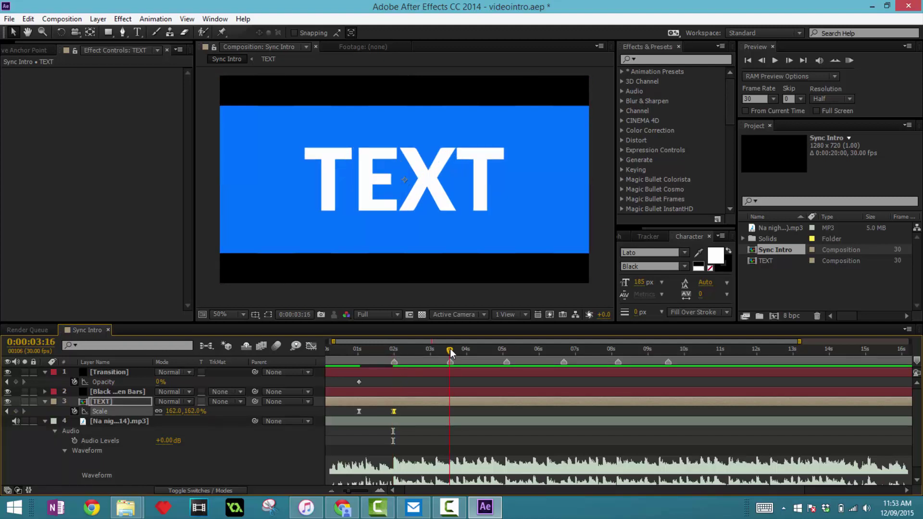
{"action": "key", "text": "ctrl+v"}
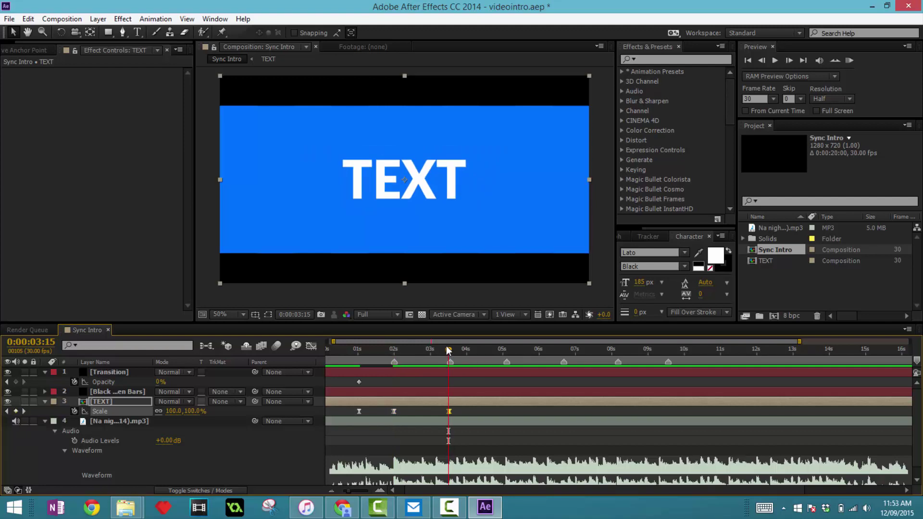
{"action": "left_click_drag", "start_coordinate": [446, 345], "coordinate": [564, 351]}
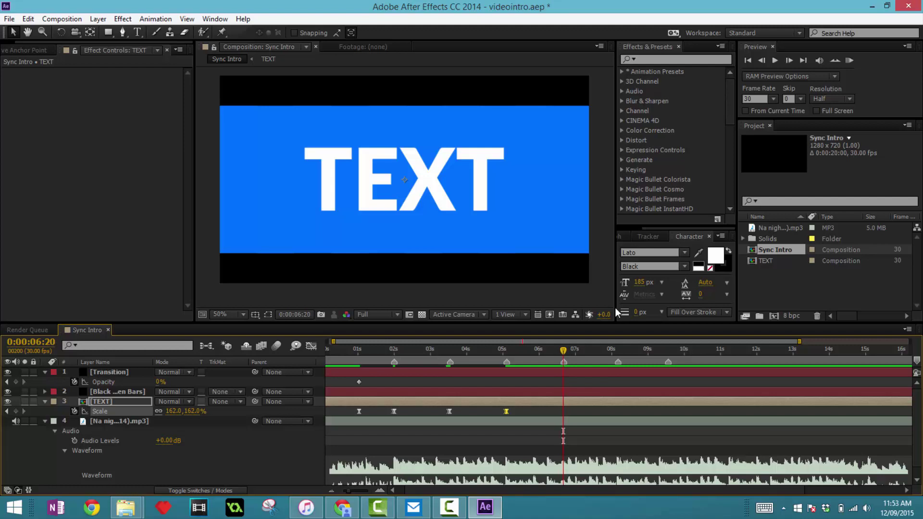
{"action": "key", "text": "ctrl+v"}
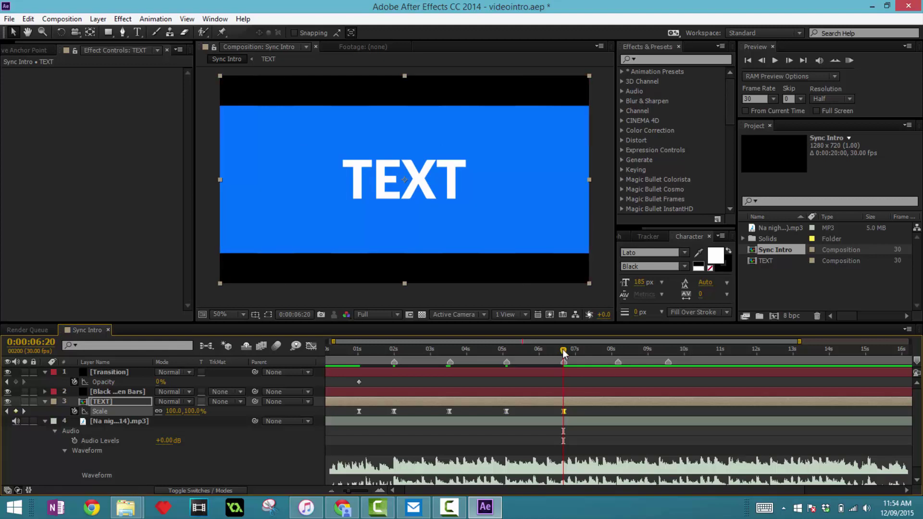
{"action": "left_click_drag", "start_coordinate": [565, 350], "coordinate": [614, 353]}
- Paste Scale keyframes at 8:04 and 9:16 and add a comp marker at 9:16
{"action": "left_click_drag", "start_coordinate": [354, 491], "coordinate": [369, 498]}
{"action": "left_click", "coordinate": [639, 355]}
{"action": "key", "text": "ctrl+v"}
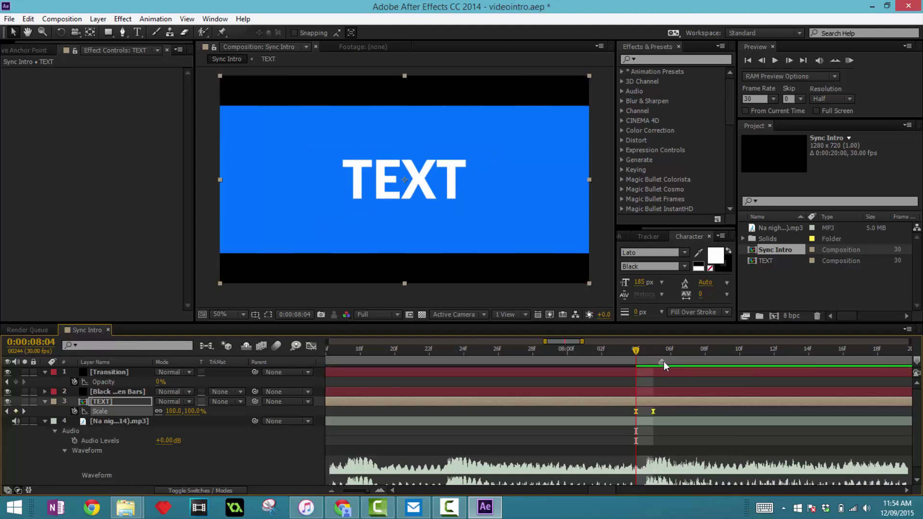
{"action": "left_click", "coordinate": [356, 492]}
{"action": "left_click_drag", "start_coordinate": [621, 348], "coordinate": [704, 359]}
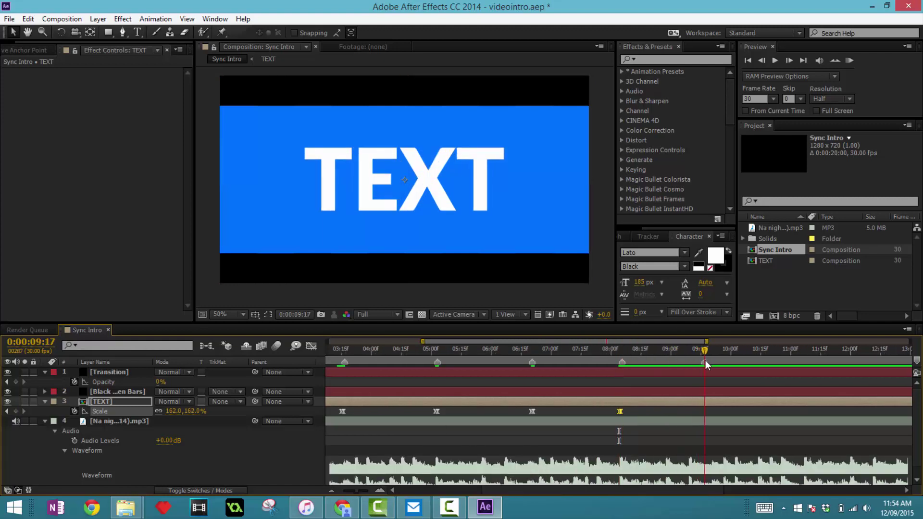
{"action": "key", "text": "ctrl+v"}
{"action": "key", "text": "KP_Multiply"}
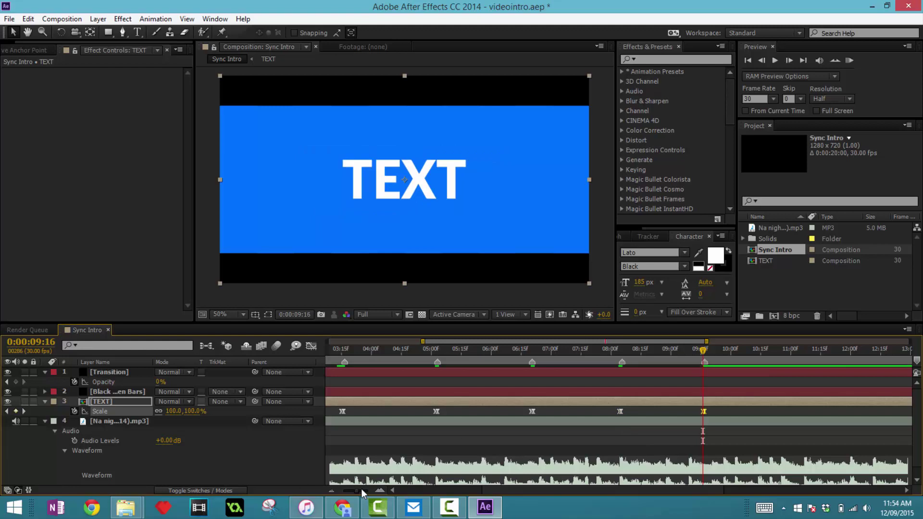
{"action": "left_click_drag", "start_coordinate": [350, 488], "coordinate": [337, 488]}
{"action": "left_click", "coordinate": [849, 60]}
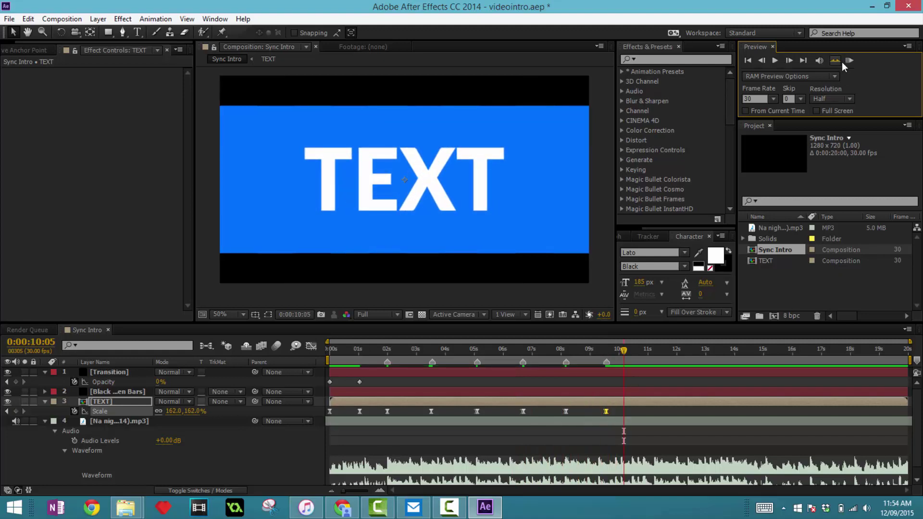
- Paste a 162% scale pulse at 0:00:02:24 and a 100% Scale keyframe at 0:00:04:08
{"action": "mouse_move", "coordinate": [407, 354]}
{"action": "left_mouse_down"}
{"action": "mouse_move", "coordinate": [383, 356]}
{"action": "mouse_move", "coordinate": [410, 359]}
{"action": "left_mouse_up"}
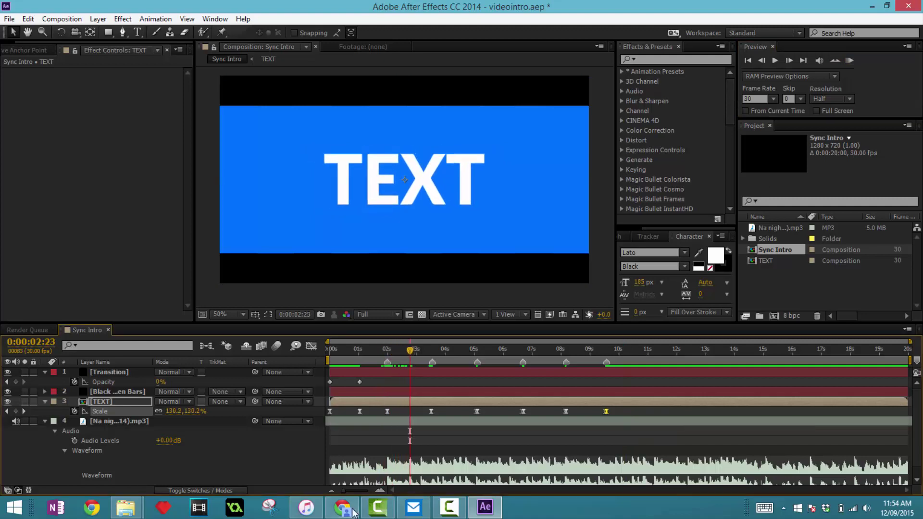
{"action": "left_click_drag", "start_coordinate": [353, 489], "coordinate": [368, 485]}
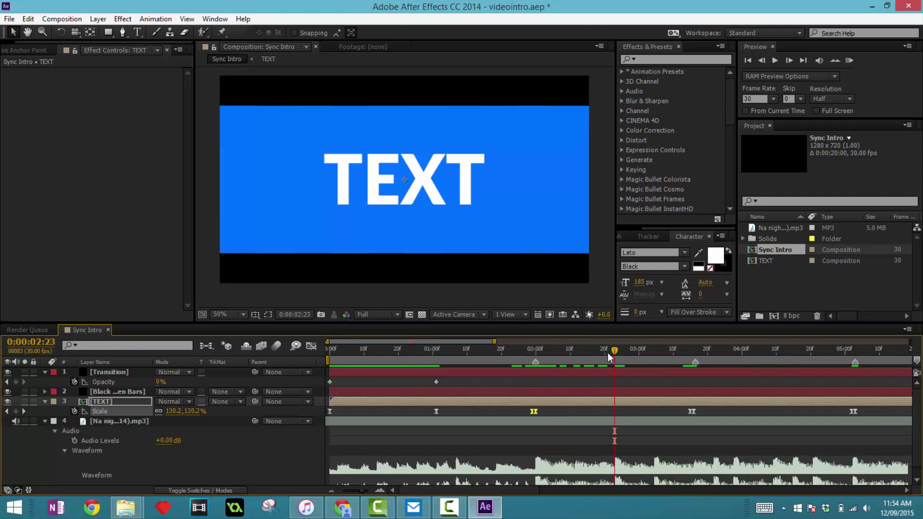
{"action": "key", "text": "ctrl+v"}
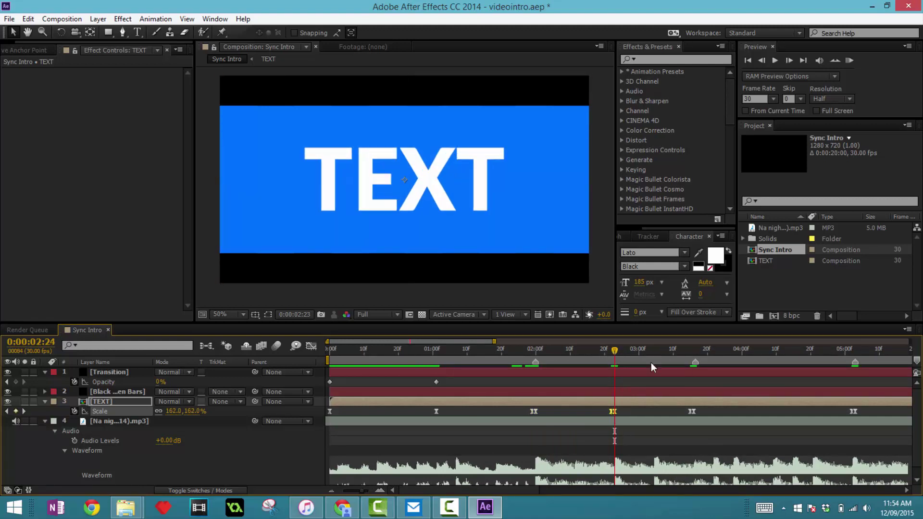
{"action": "key", "text": "space"}
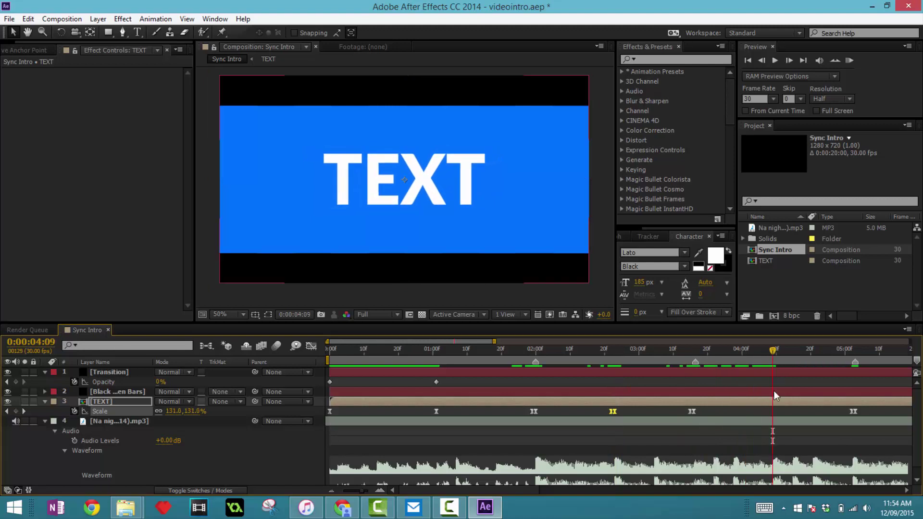
{"action": "key", "text": "Page_Up"}
{"action": "key", "text": "ctrl+v"}
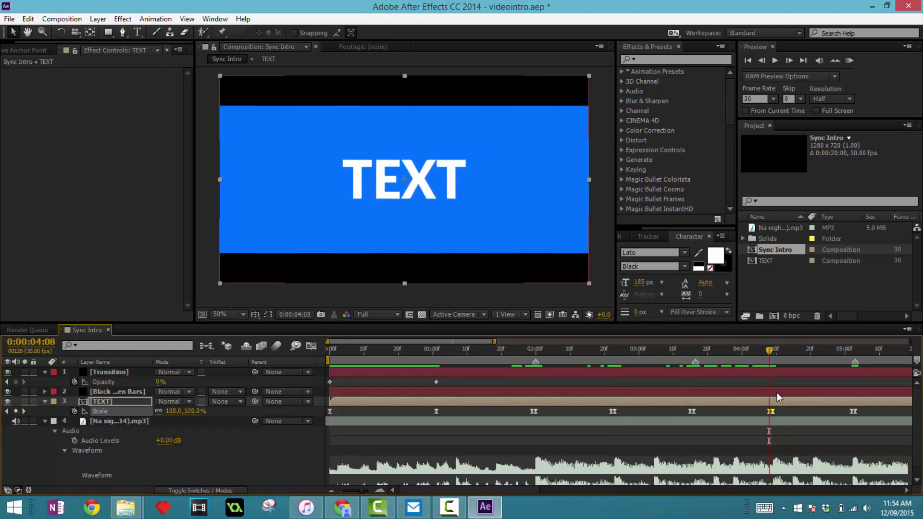
- Preview the new pulses with audio and scrub through the opening to check the timing
{"action": "left_click", "coordinate": [849, 61]}
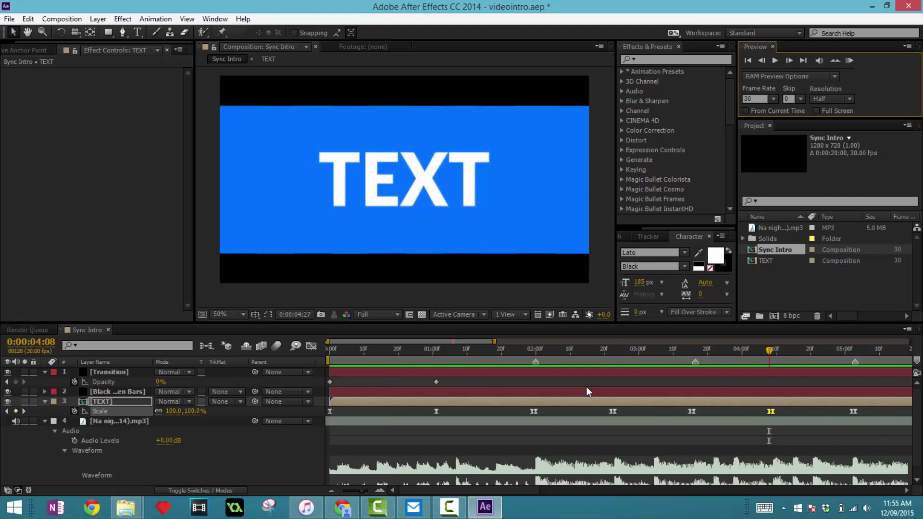
{"action": "left_click", "coordinate": [558, 397]}
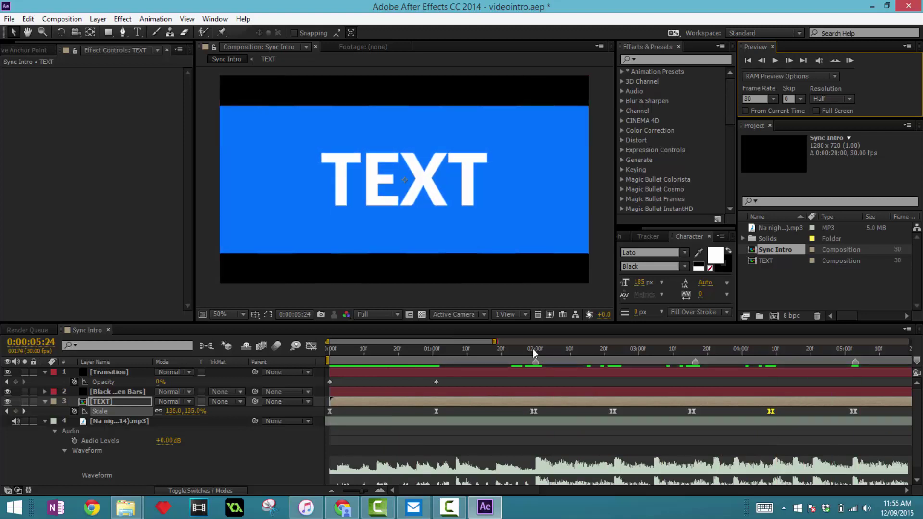
{"action": "left_click_drag", "start_coordinate": [533, 348], "coordinate": [384, 443]}
{"action": "key", "text": "Home"}
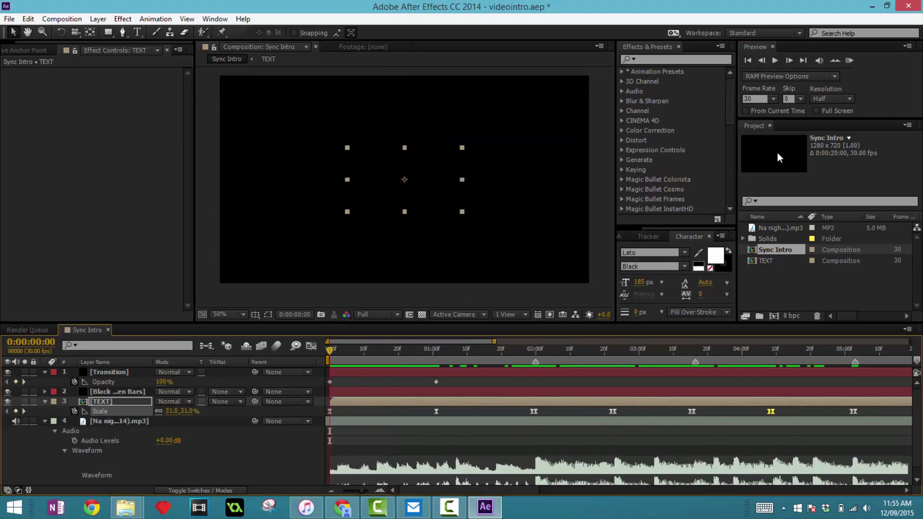
{"action": "left_click", "coordinate": [776, 156]}
{"action": "left_click_drag", "start_coordinate": [383, 351], "coordinate": [741, 351]}
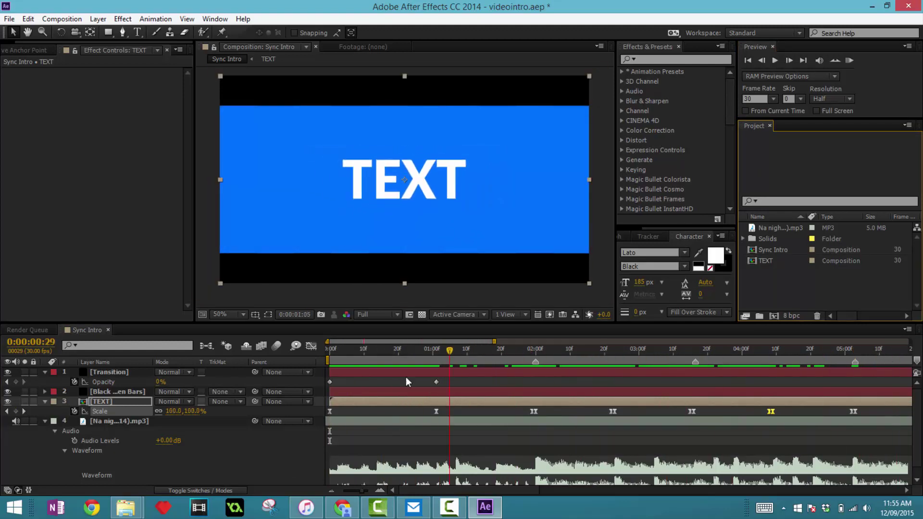
- Add an adjustment layer named Wiggle and move it just below the black bars
{"action": "key", "text": "Home"}
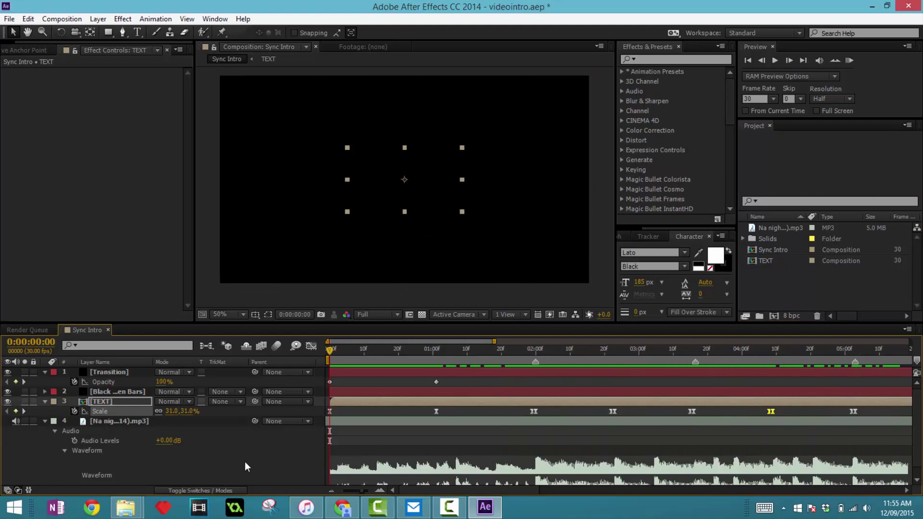
{"action": "left_click", "coordinate": [244, 462]}
{"action": "right_click", "coordinate": [209, 453]}
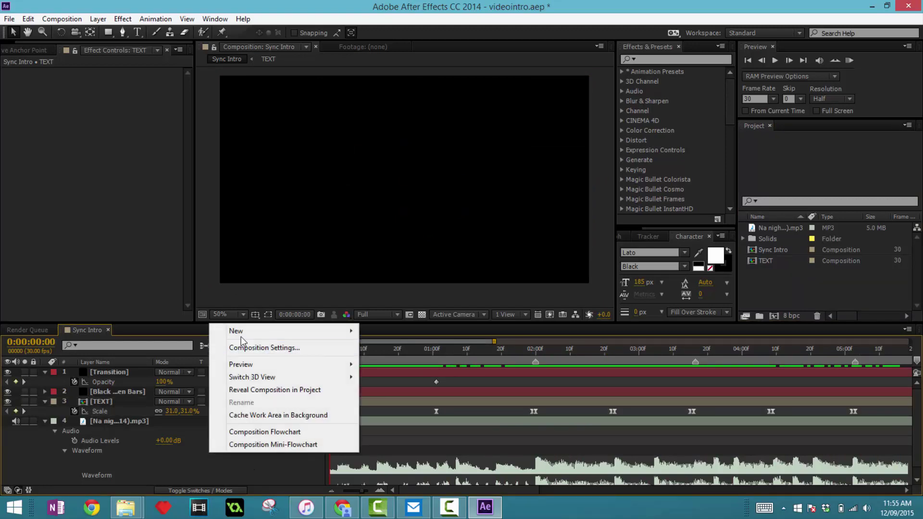
{"action": "mouse_move", "coordinate": [237, 331]}
{"action": "left_click", "coordinate": [129, 424]}
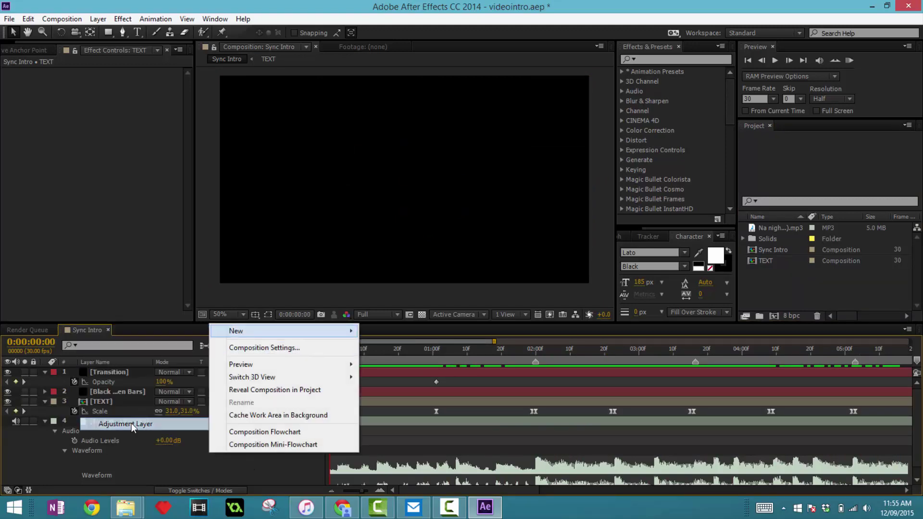
{"action": "key", "text": "Return"}
{"action": "type", "text": "Wiggle"}
{"action": "key", "text": "Return"}
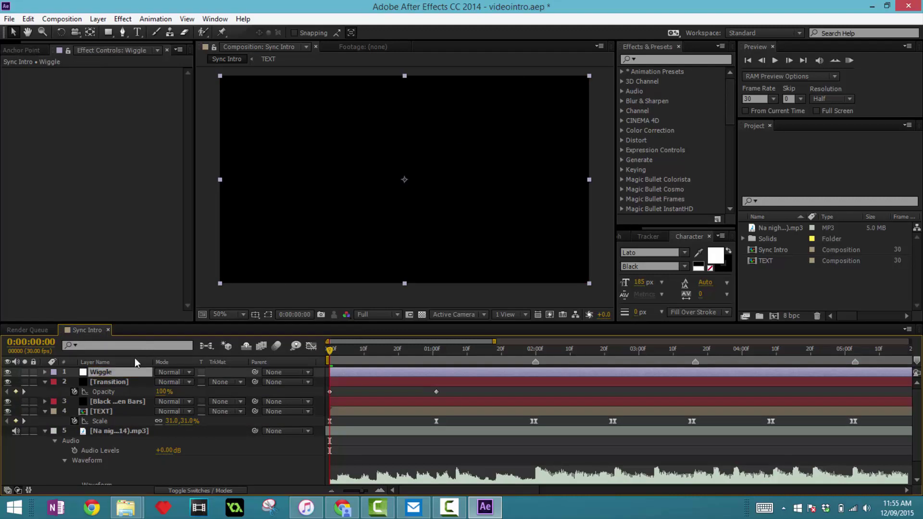
{"action": "left_click_drag", "start_coordinate": [114, 373], "coordinate": [117, 402]}
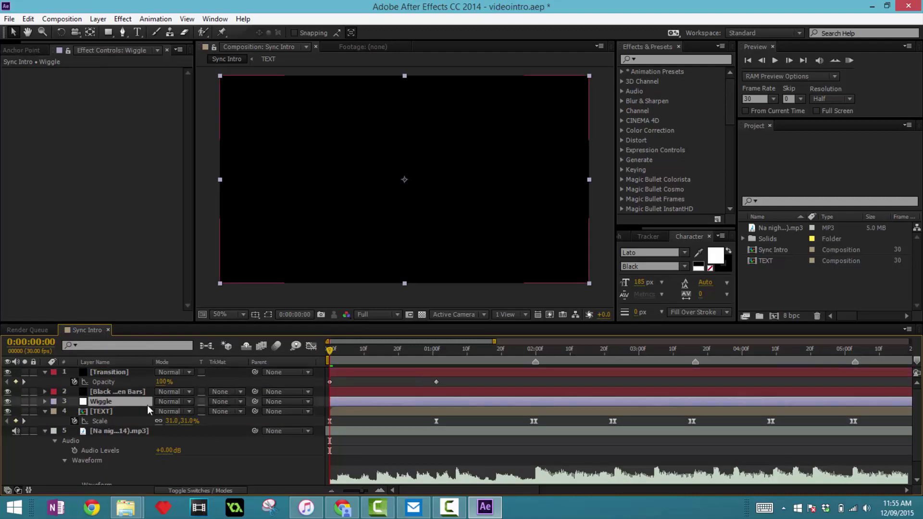
- Apply the Wiggle - position and Wiggle - rotation presets to the Wiggle layer
{"action": "left_click", "coordinate": [640, 58]}
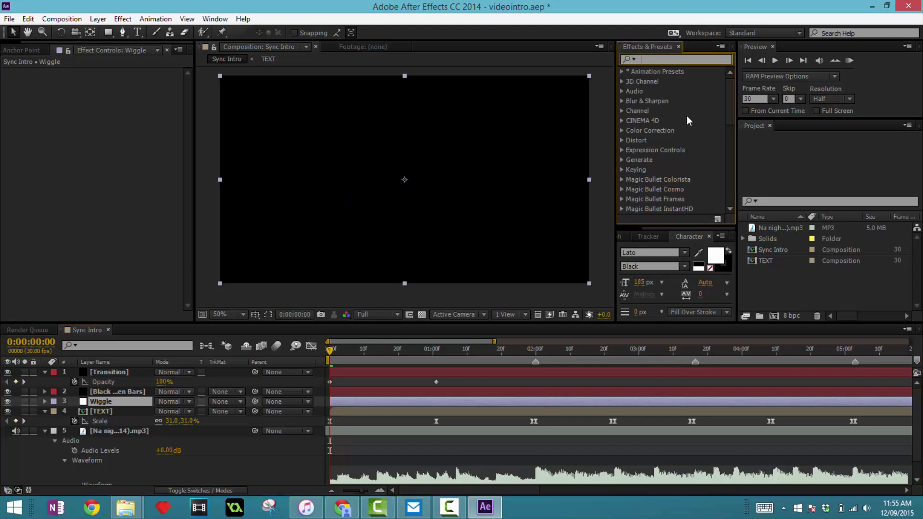
{"action": "type", "text": "wiggle"}
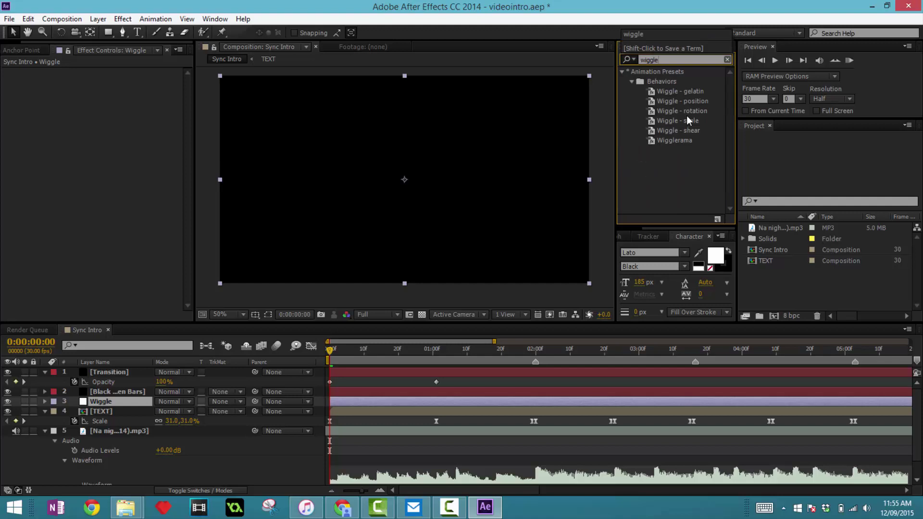
{"action": "left_click", "coordinate": [677, 100]}
{"action": "left_click", "coordinate": [681, 111], "text": "shift"}
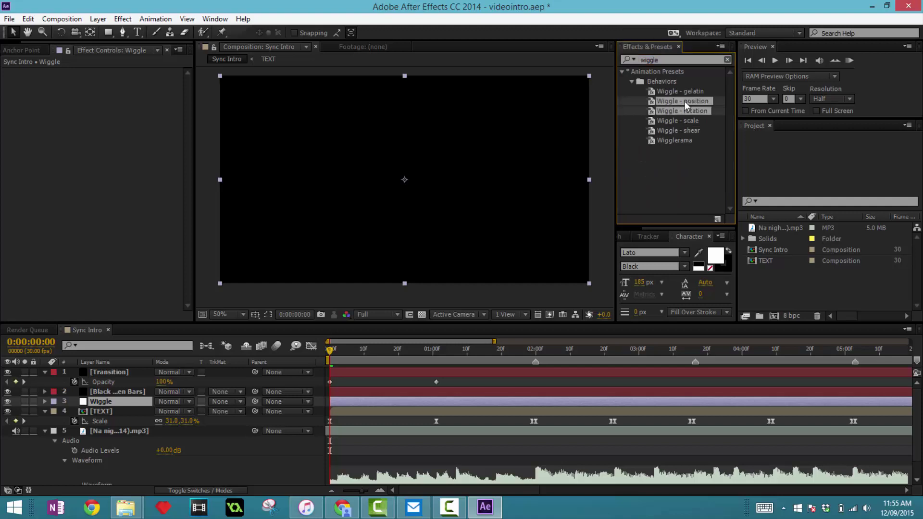
{"action": "left_click_drag", "start_coordinate": [682, 102], "coordinate": [103, 135]}
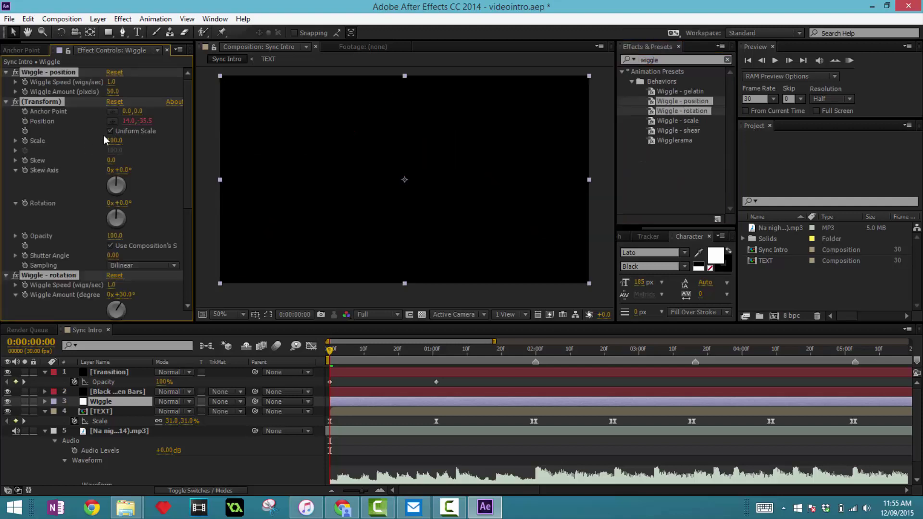
- Set Wiggle - position to speed 0.7, amount 30, and Wiggle - rotation to amount 6, speed 0.7
{"action": "left_click", "coordinate": [139, 169]}
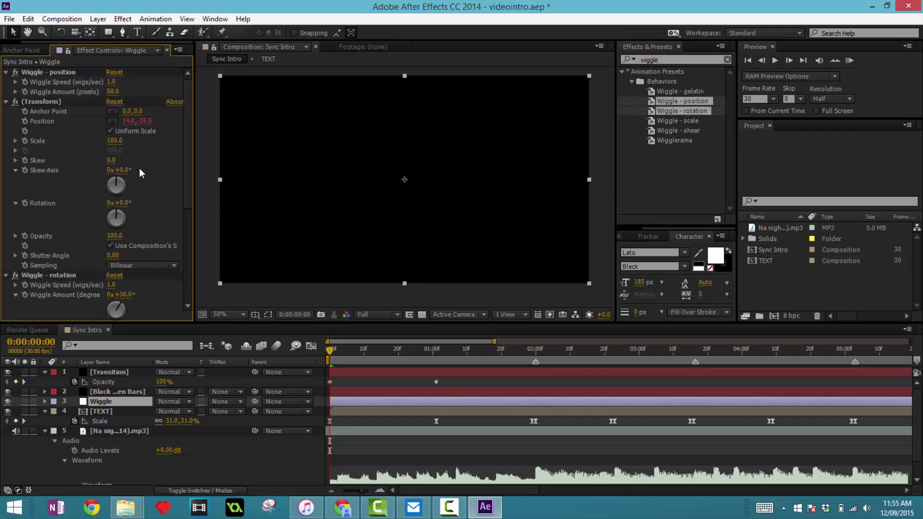
{"action": "left_click", "coordinate": [111, 82]}
{"action": "type", "text": "0.7"}
{"action": "key", "text": "Tab"}
{"action": "type", "text": "30"}
{"action": "key", "text": "Return"}
{"action": "type", "text": "6"}
{"action": "left_click", "coordinate": [116, 286]}
{"action": "type", "text": "0.7"}
{"action": "key", "text": "Return"}
- RAM-preview and scrub the comp to check the wiggle motion, ending near frame 4
{"action": "left_click", "coordinate": [849, 60]}
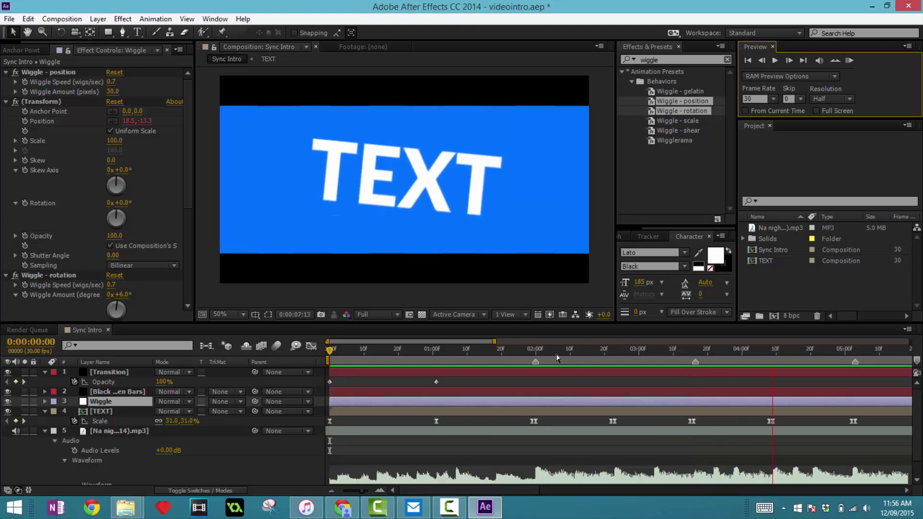
{"action": "left_click", "coordinate": [538, 370]}
{"action": "left_click_drag", "start_coordinate": [482, 358], "coordinate": [497, 384]}
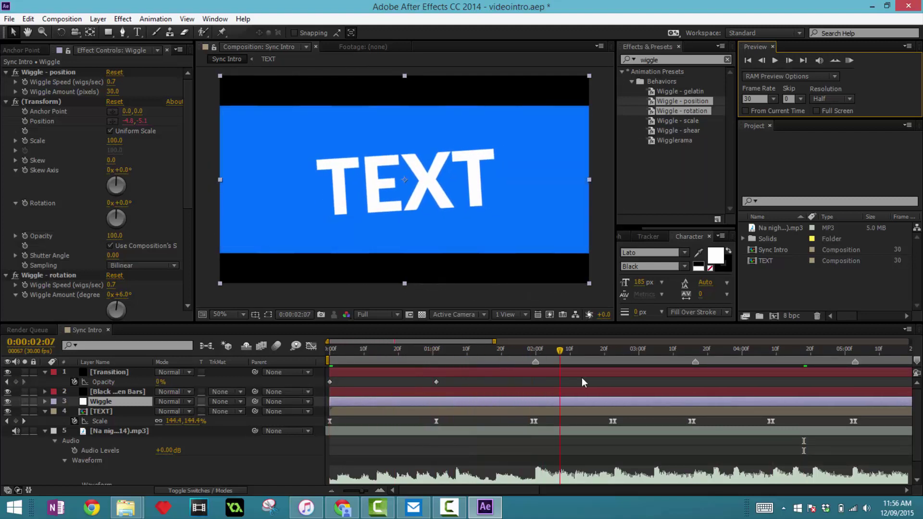
{"action": "left_click_drag", "start_coordinate": [587, 376], "coordinate": [789, 370]}
{"action": "left_click", "coordinate": [849, 60]}
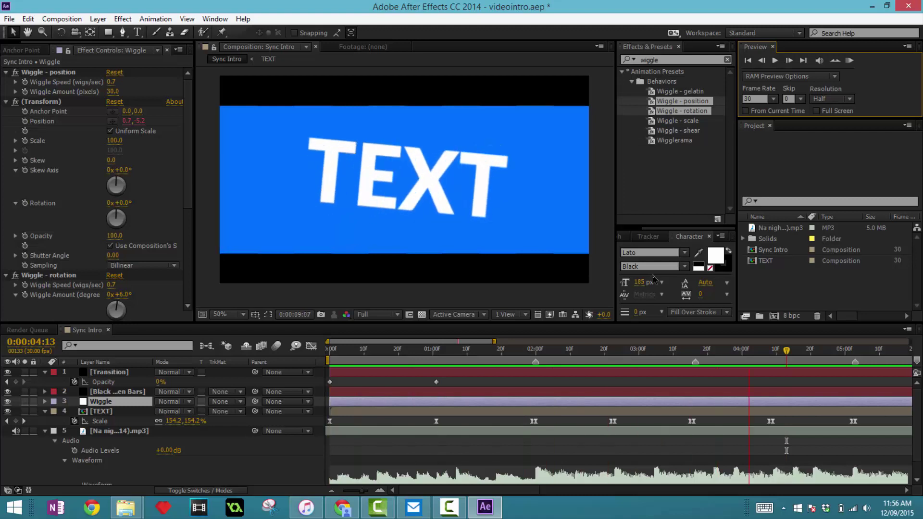
{"action": "key", "text": "space"}
{"action": "left_click_drag", "start_coordinate": [509, 356], "coordinate": [330, 377]}
{"action": "left_click", "coordinate": [850, 60]}
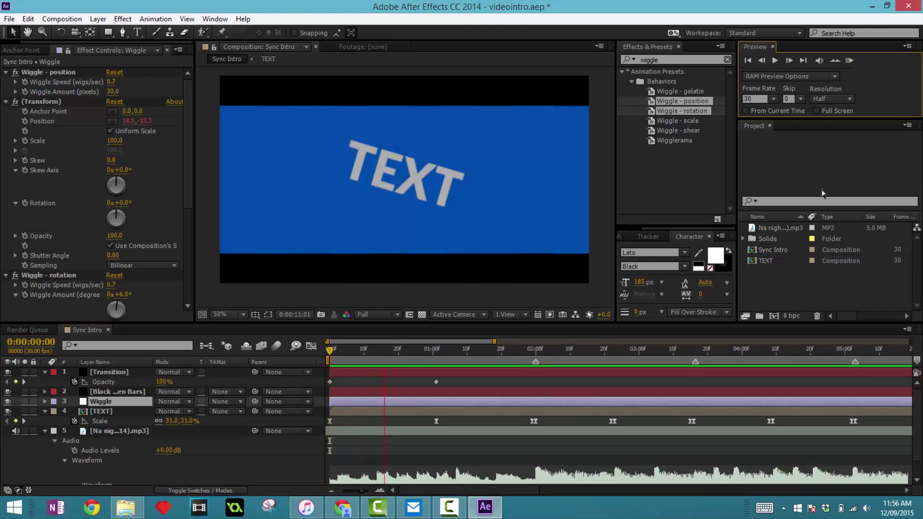
{"action": "key", "text": "space"}
{"action": "left_click", "coordinate": [348, 353]}
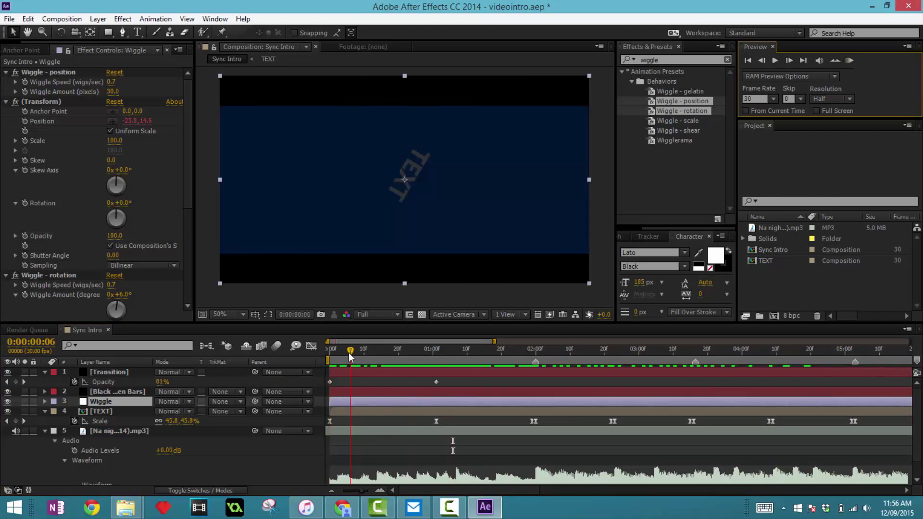
{"action": "left_click", "coordinate": [343, 353]}
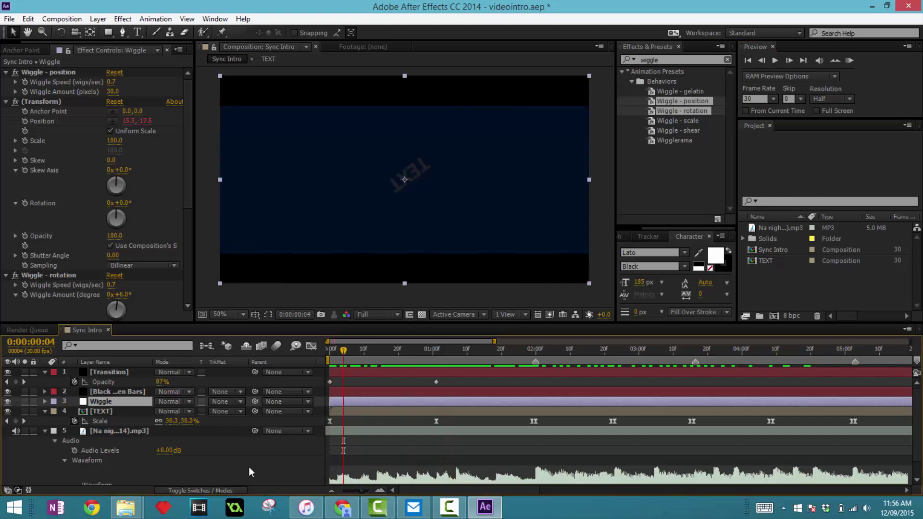
- Create a black solid layer named Flashes above the Wiggle layer
{"action": "right_click", "coordinate": [275, 465]}
{"action": "mouse_move", "coordinate": [316, 347]}
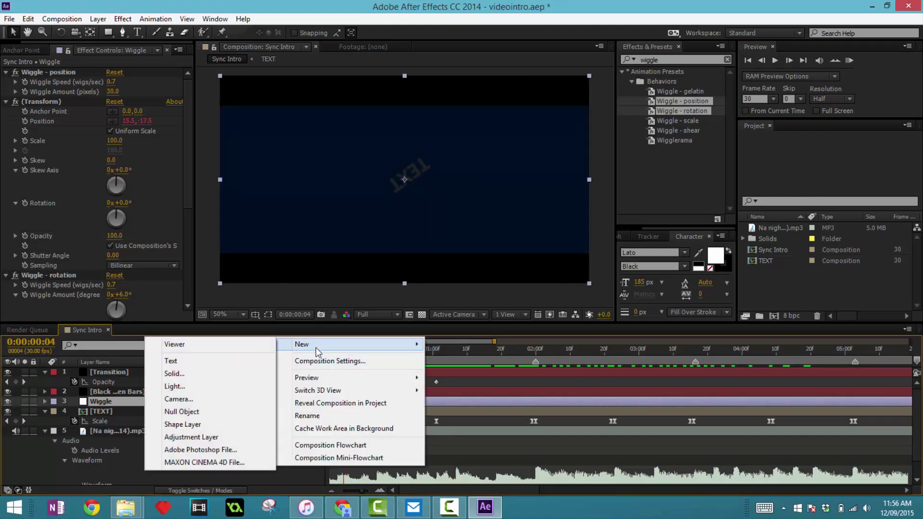
{"action": "left_click", "coordinate": [197, 376]}
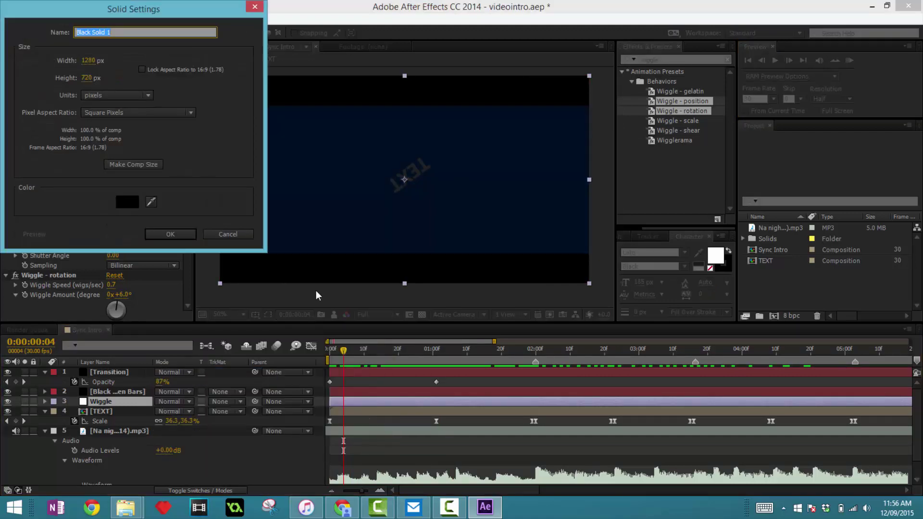
{"action": "type", "text": "Flashes"}
{"action": "key", "text": "Return"}
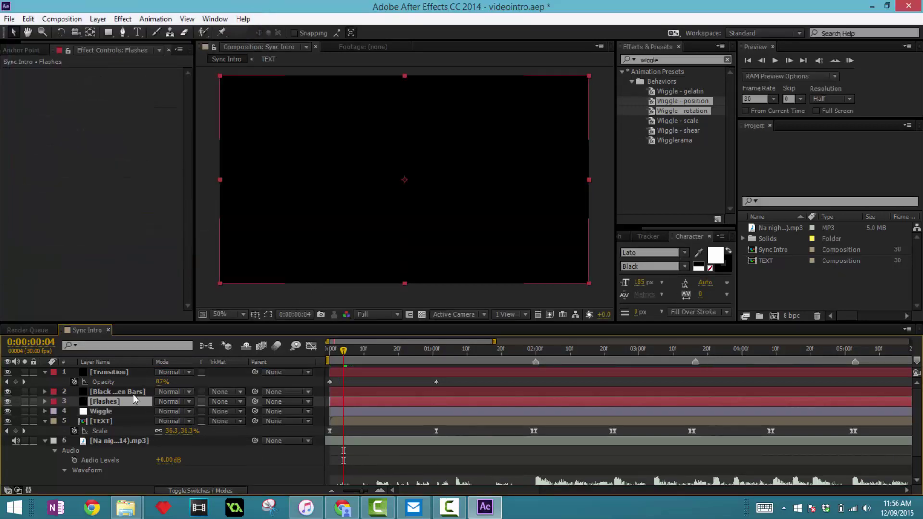
{"action": "left_click", "coordinate": [106, 411]}
{"action": "left_click", "coordinate": [115, 403]}
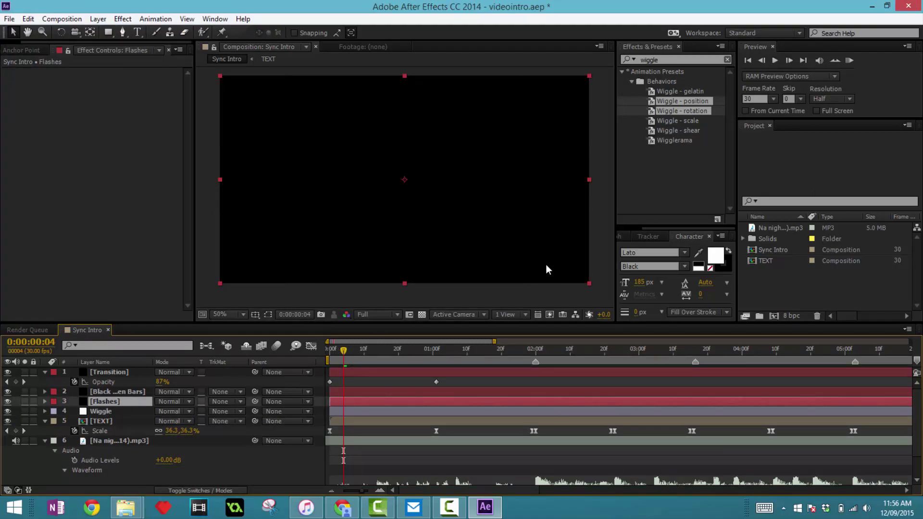
- Lower the preview frame rate to 15 fps and play a preview
{"action": "left_click", "coordinate": [748, 98]}
{"action": "left_click", "coordinate": [764, 98]}
{"action": "key", "text": "BackSpace"}
{"action": "key", "text": "BackSpace"}
{"action": "type", "text": "15"}
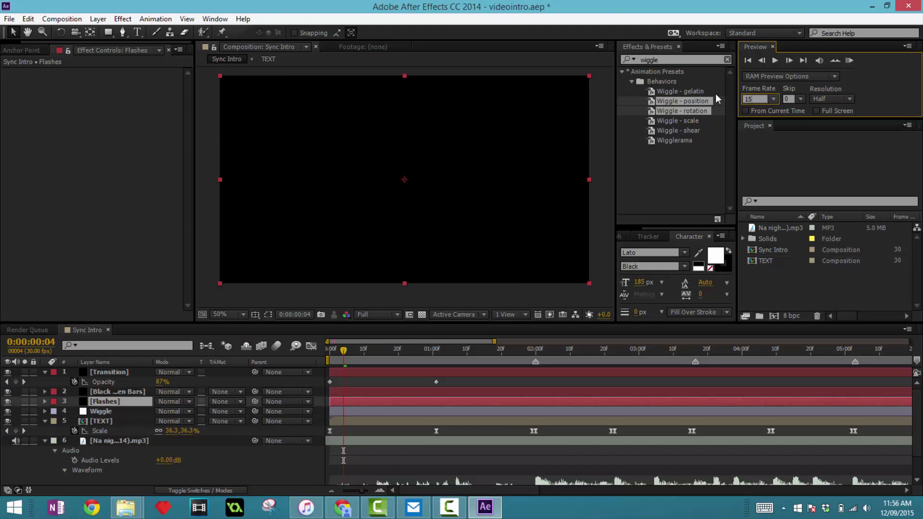
{"action": "left_click", "coordinate": [849, 59]}
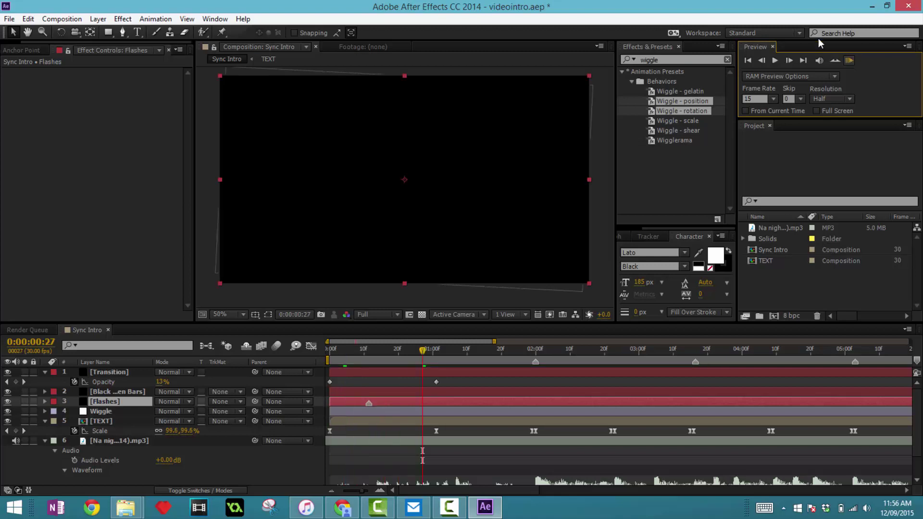
- Keyframe Flashes opacity from frame 12: 0% at 13, 100% at 14, 0% at 15
{"action": "left_click", "coordinate": [367, 350]}
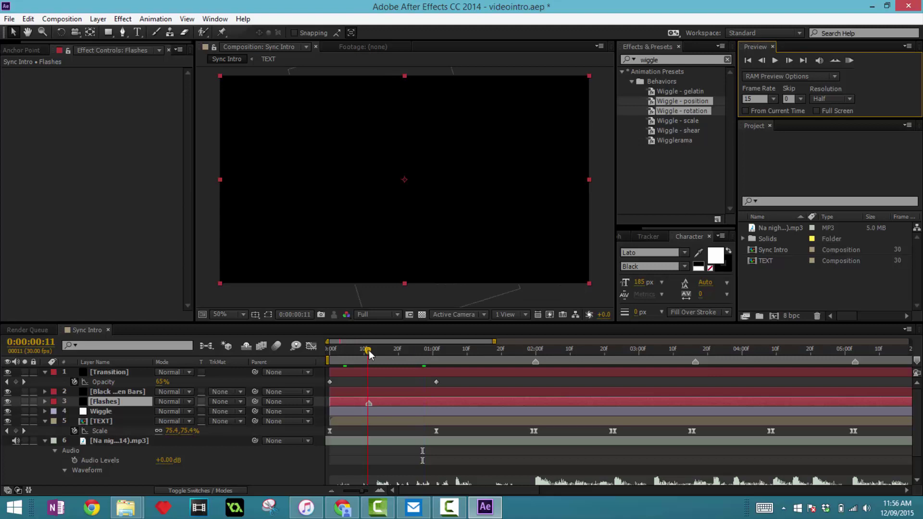
{"action": "left_click_drag", "start_coordinate": [370, 351], "coordinate": [371, 350]}
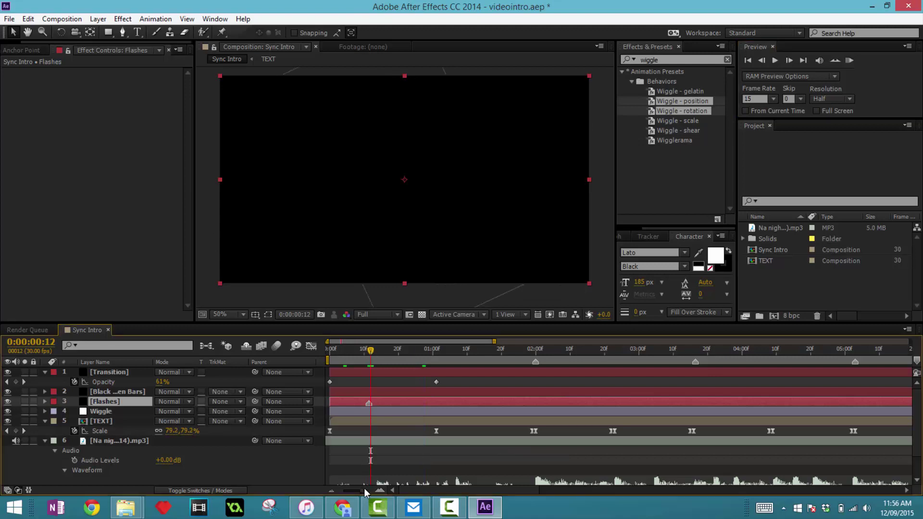
{"action": "key", "text": "semicolon"}
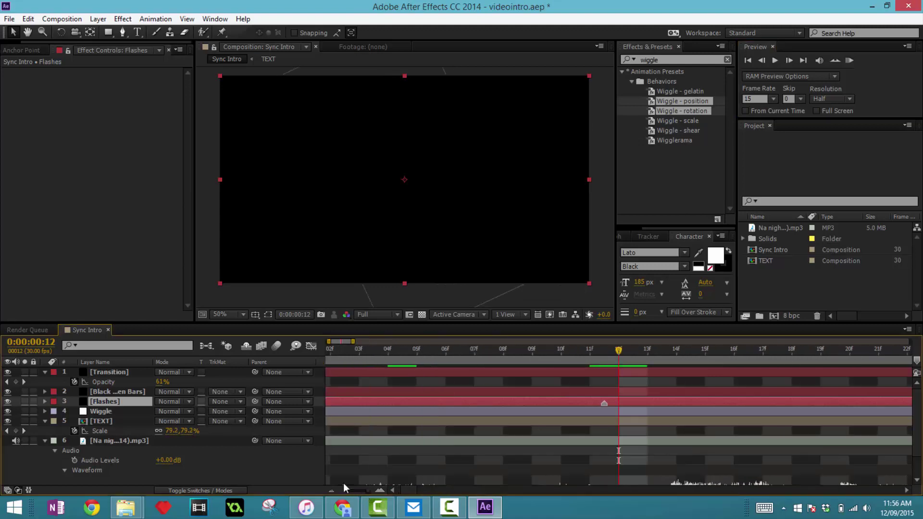
{"action": "key", "text": "t"}
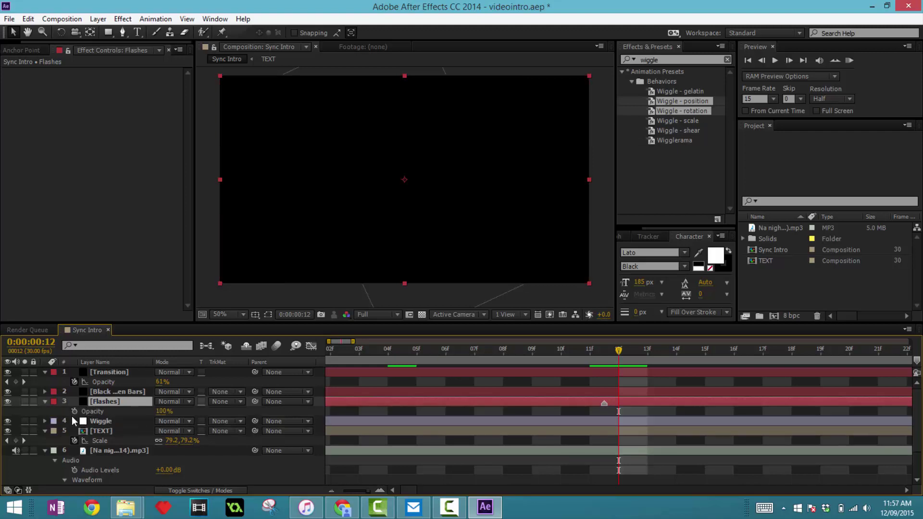
{"action": "left_click", "coordinate": [74, 412]}
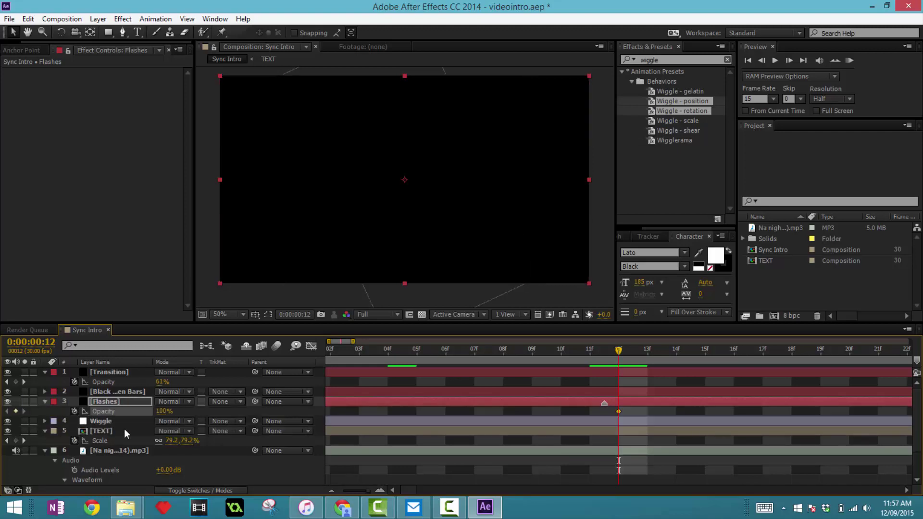
{"action": "key", "text": "Page_Down"}
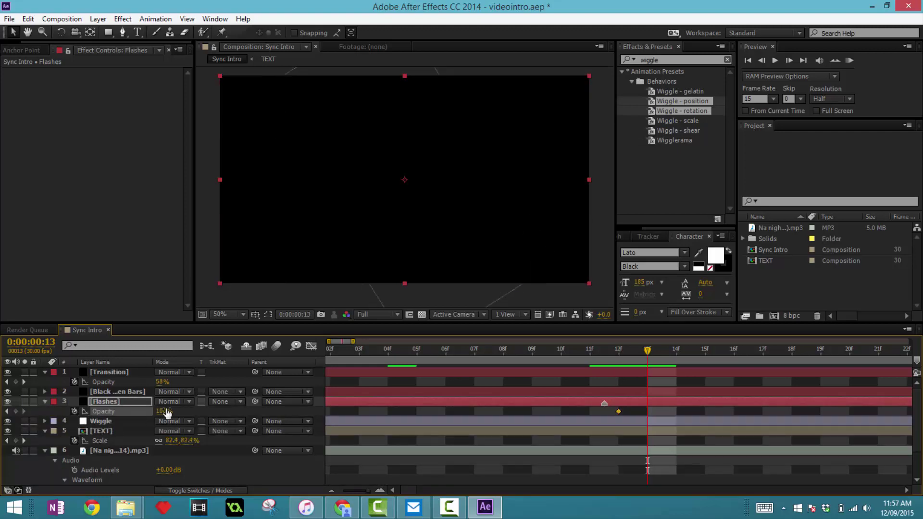
{"action": "left_click", "coordinate": [163, 412]}
{"action": "type", "text": "0"}
{"action": "key", "text": "Return"}
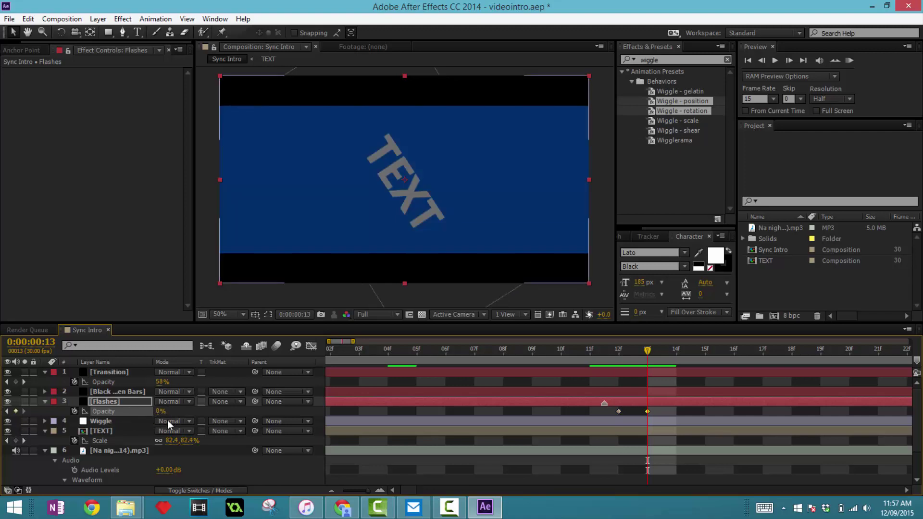
{"action": "key", "text": "Page_Down"}
{"action": "left_click_drag", "start_coordinate": [159, 412], "coordinate": [427, 402]}
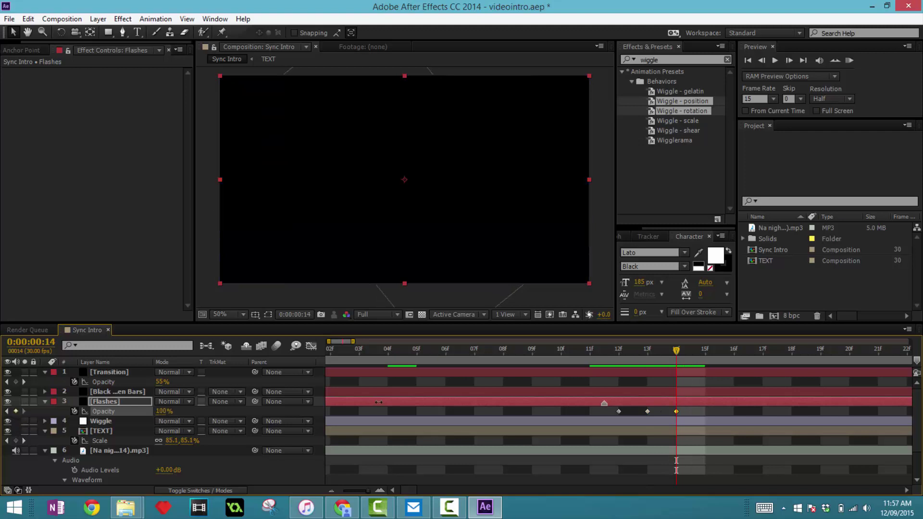
{"action": "key", "text": "Page_Down"}
{"action": "left_click_drag", "start_coordinate": [162, 412], "coordinate": [120, 411]}
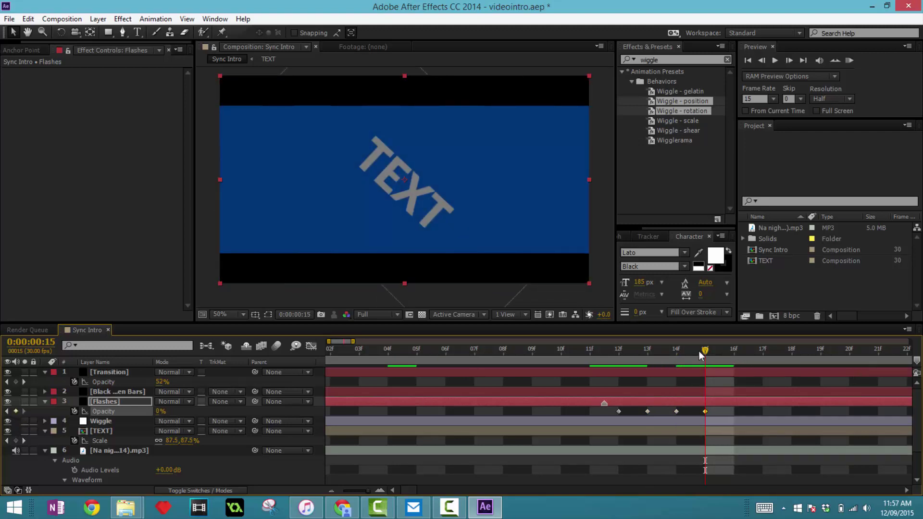
- Add Flashes opacity keyframes of 0% at frame 11 and 100% at frame 16
{"action": "left_click_drag", "start_coordinate": [691, 352], "coordinate": [614, 364]}
{"action": "left_click", "coordinate": [618, 412]}
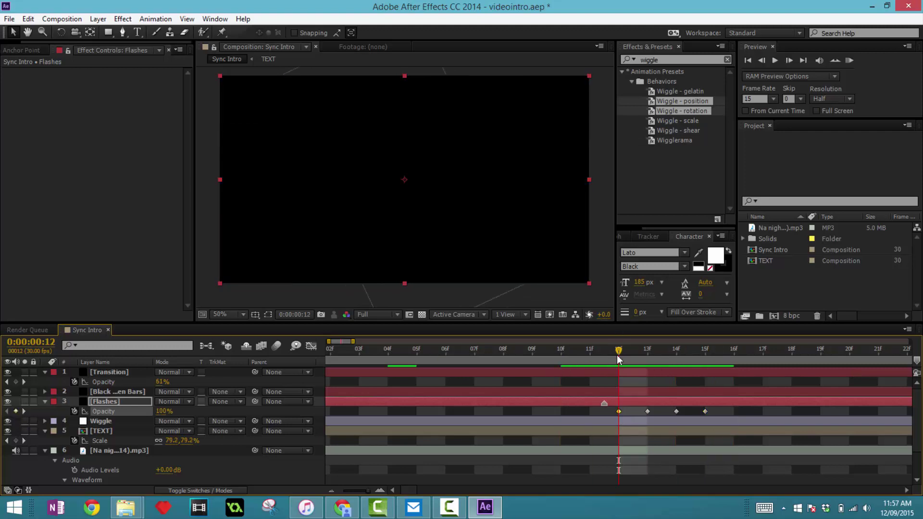
{"action": "left_click", "coordinate": [591, 354]}
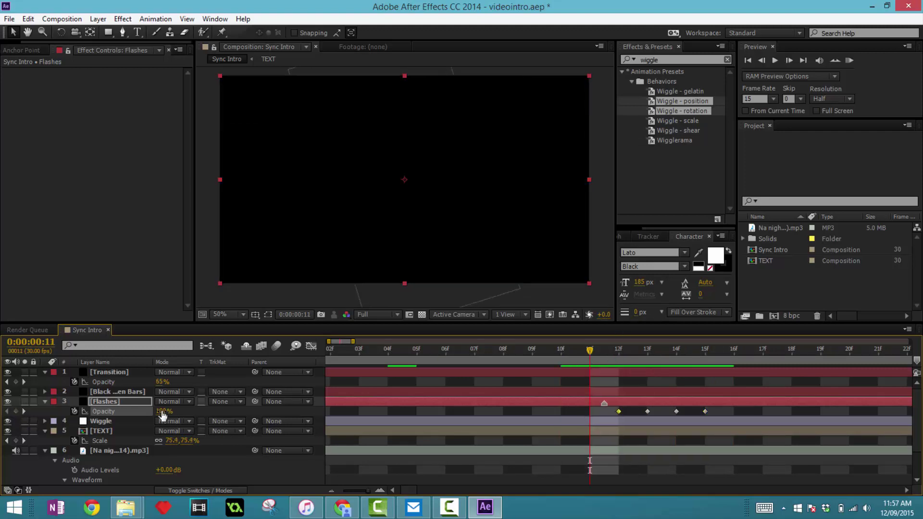
{"action": "left_click_drag", "start_coordinate": [162, 416], "coordinate": [139, 416]}
{"action": "left_click", "coordinate": [531, 353]}
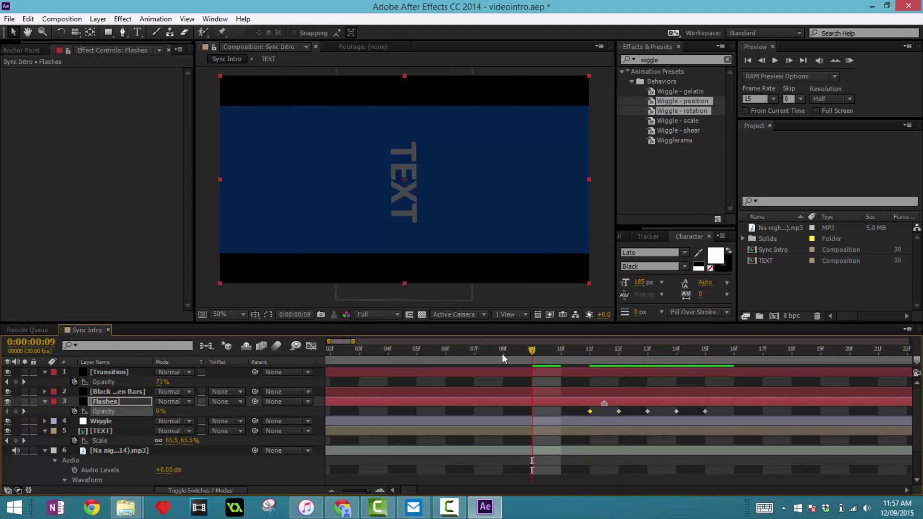
{"action": "left_click_drag", "start_coordinate": [412, 354], "coordinate": [725, 357]}
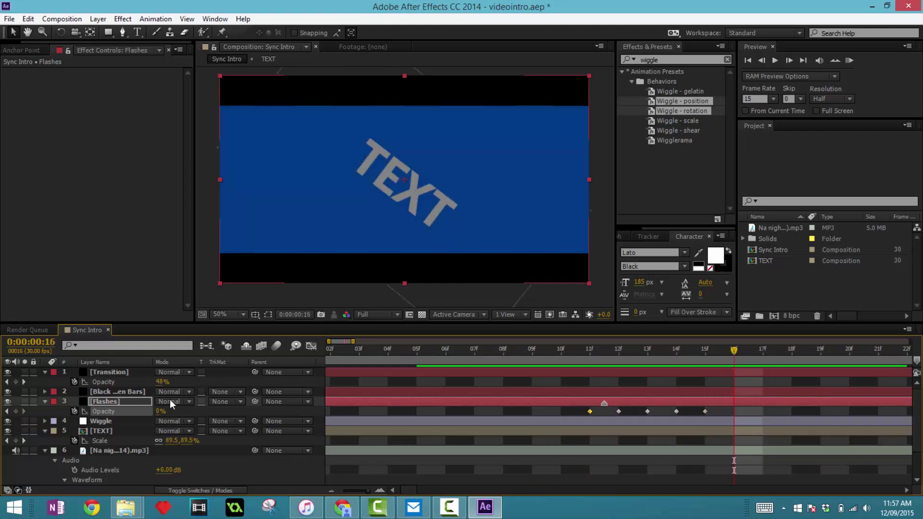
{"action": "left_click_drag", "start_coordinate": [159, 412], "coordinate": [206, 413]}
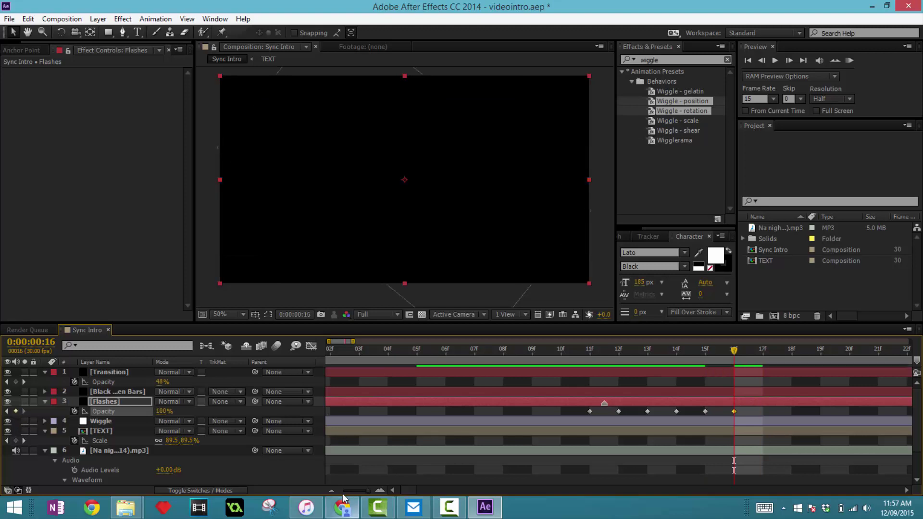
- Repeat the six Flashes flicker keyframes at frames 17 and 23, dropping the set pasted at 29
{"action": "mouse_move", "coordinate": [367, 490]}
{"action": "left_mouse_down"}
{"action": "mouse_move", "coordinate": [351, 490]}
{"action": "mouse_move", "coordinate": [367, 490]}
{"action": "left_mouse_up"}
{"action": "left_click_drag", "start_coordinate": [435, 406], "coordinate": [374, 415]}
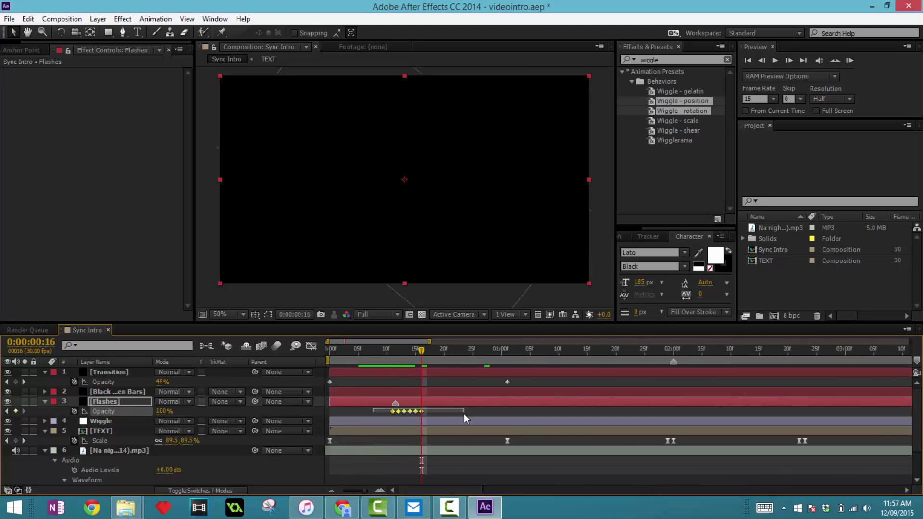
{"action": "left_click", "coordinate": [427, 352]}
{"action": "key", "text": "ctrl+v"}
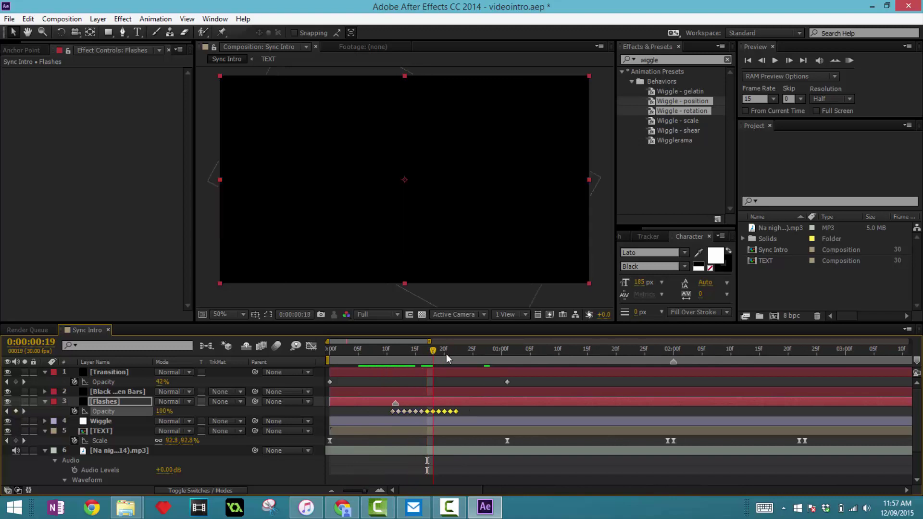
{"action": "left_click", "coordinate": [460, 359]}
{"action": "key", "text": "ctrl+v"}
{"action": "left_click", "coordinate": [496, 359]}
{"action": "key", "text": "ctrl+v"}
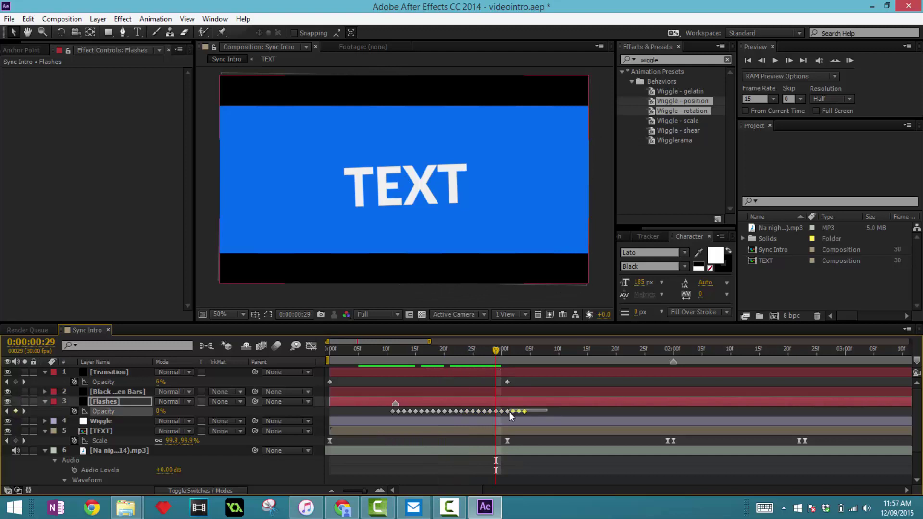
{"action": "key", "text": "Delete"}
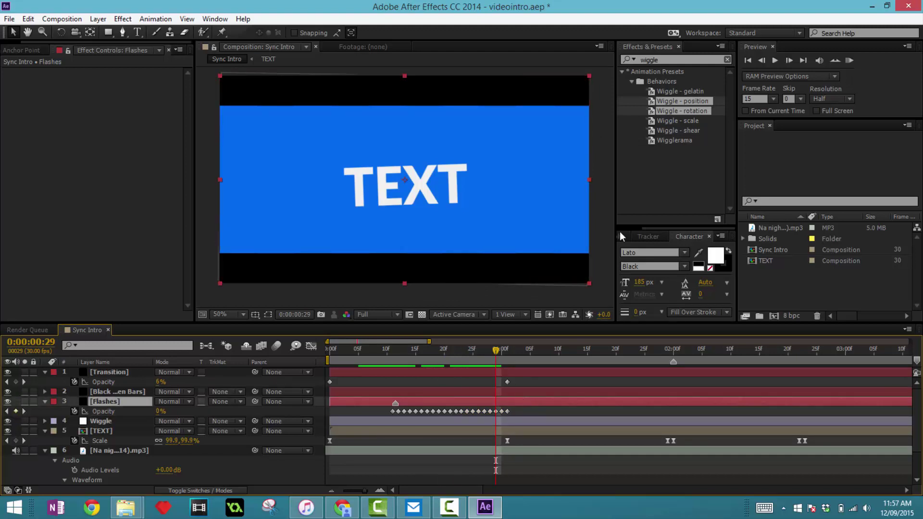
{"action": "left_click_drag", "start_coordinate": [547, 347], "coordinate": [507, 357]}
- Set the preview frame rate to 30 fps and RAM-preview the Sync Intro comp
{"action": "left_click", "coordinate": [849, 62]}
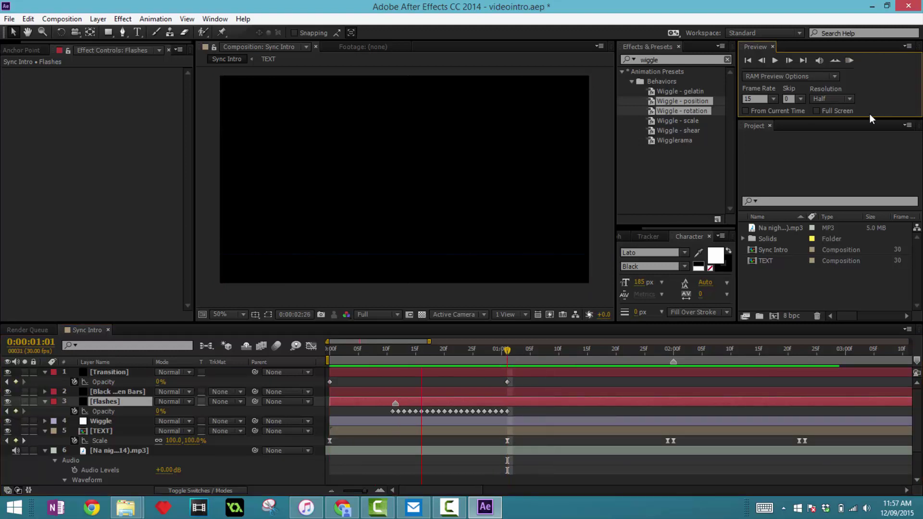
{"action": "left_click", "coordinate": [755, 99]}
{"action": "type", "text": "30"}
{"action": "left_click", "coordinate": [850, 59]}
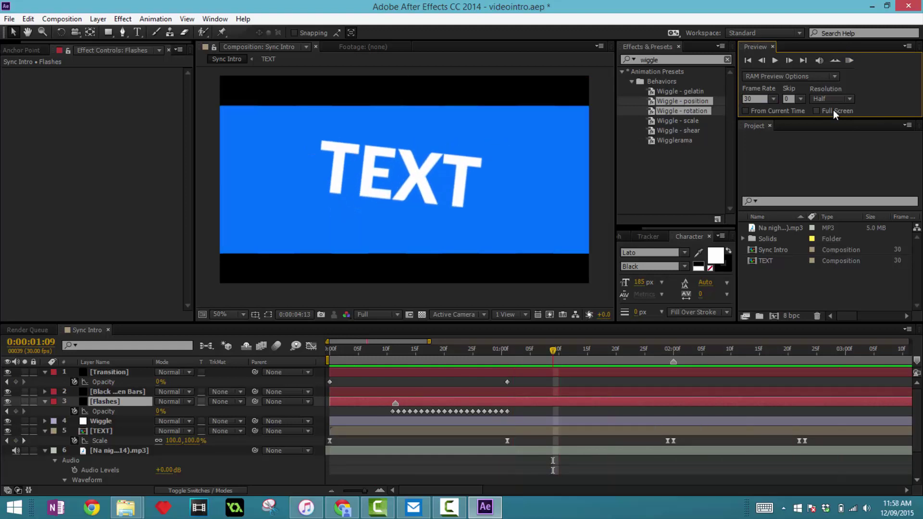
{"action": "left_click", "coordinate": [515, 397]}
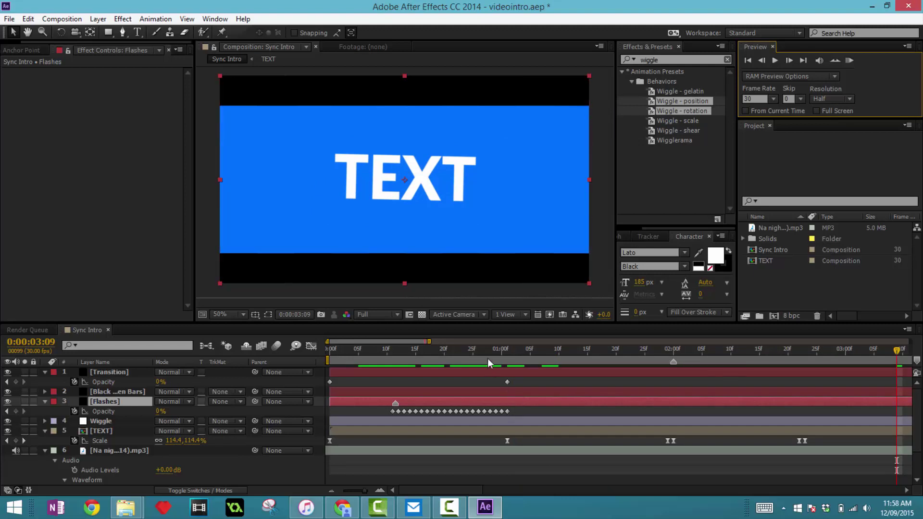
- Copy the Flashes flicker keyframes, paste them through 0:00:01:22, and delete those past 0:00:01:28
{"action": "left_click_drag", "start_coordinate": [487, 356], "coordinate": [507, 361]}
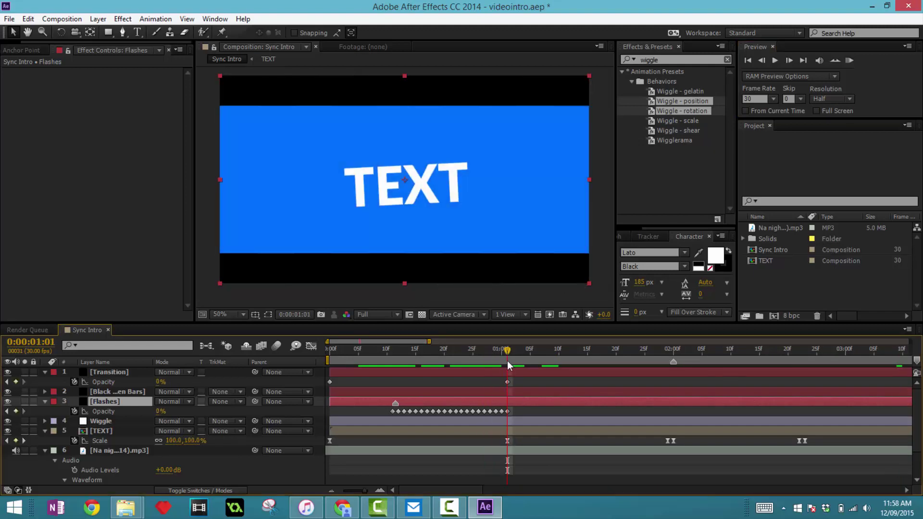
{"action": "left_click_drag", "start_coordinate": [533, 413], "coordinate": [382, 411]}
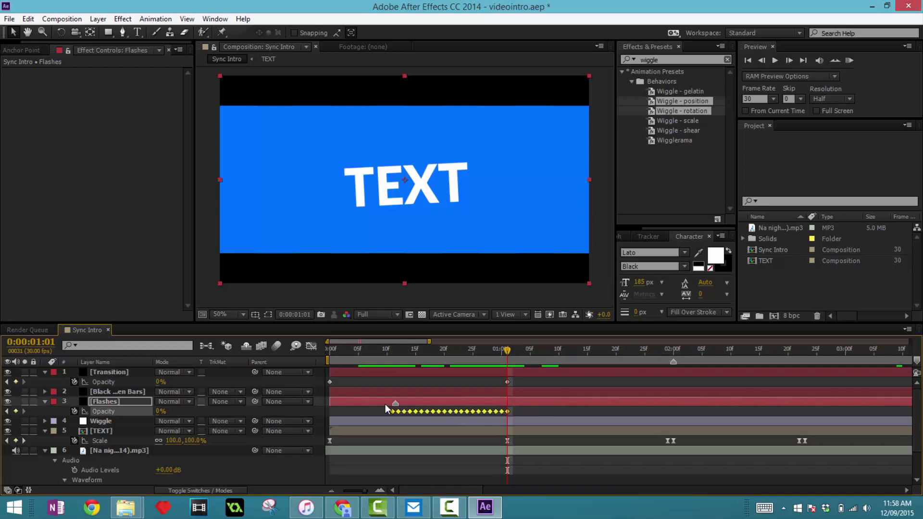
{"action": "left_click_drag", "start_coordinate": [504, 358], "coordinate": [512, 351]}
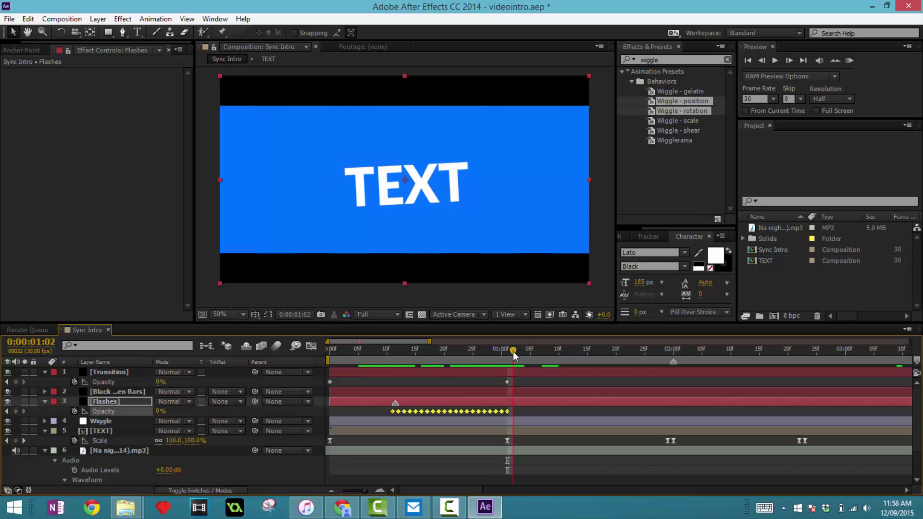
{"action": "left_click", "coordinate": [521, 411]}
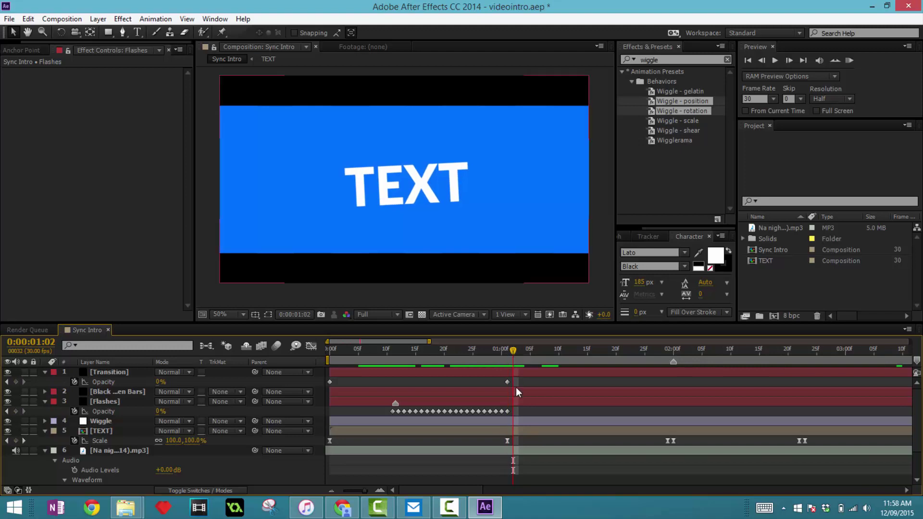
{"action": "left_click_drag", "start_coordinate": [523, 408], "coordinate": [394, 414]}
{"action": "key", "text": "ctrl+c"}
{"action": "key", "text": "ctrl+v"}
{"action": "left_click_drag", "start_coordinate": [512, 351], "coordinate": [662, 361]}
{"action": "left_click", "coordinate": [626, 377]}
{"action": "key", "text": "ctrl+v"}
{"action": "left_click_drag", "start_coordinate": [754, 409], "coordinate": [663, 411]}
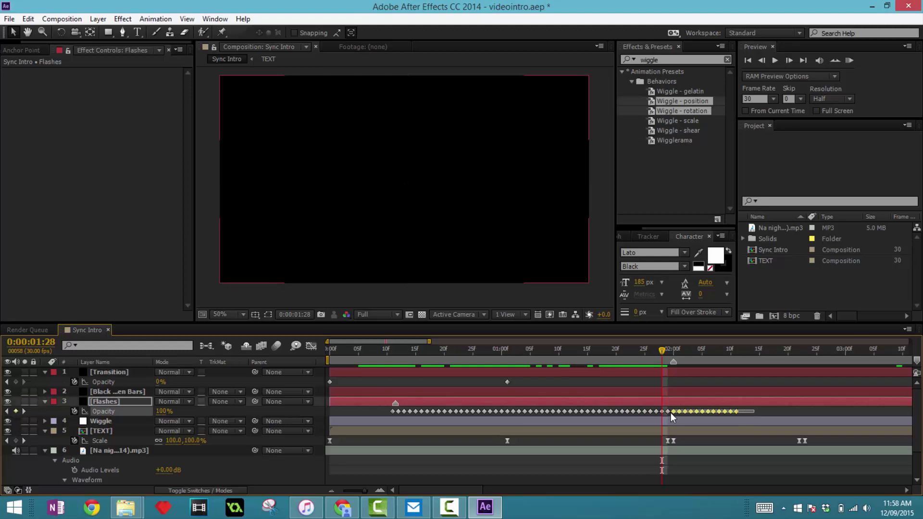
{"action": "key", "text": "Delete"}
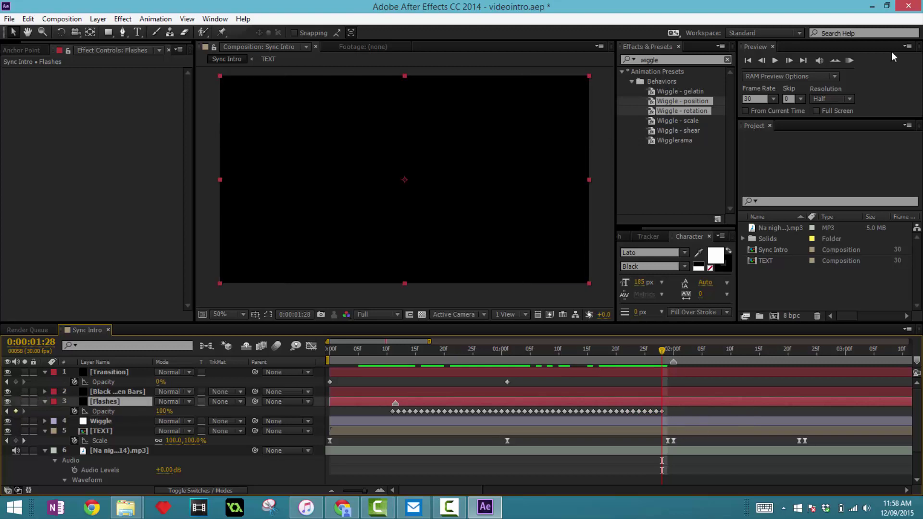
- Set Flashes opacity to 0% at 0:00:01:29 and preview the extended flicker
{"action": "left_click", "coordinate": [848, 61]}
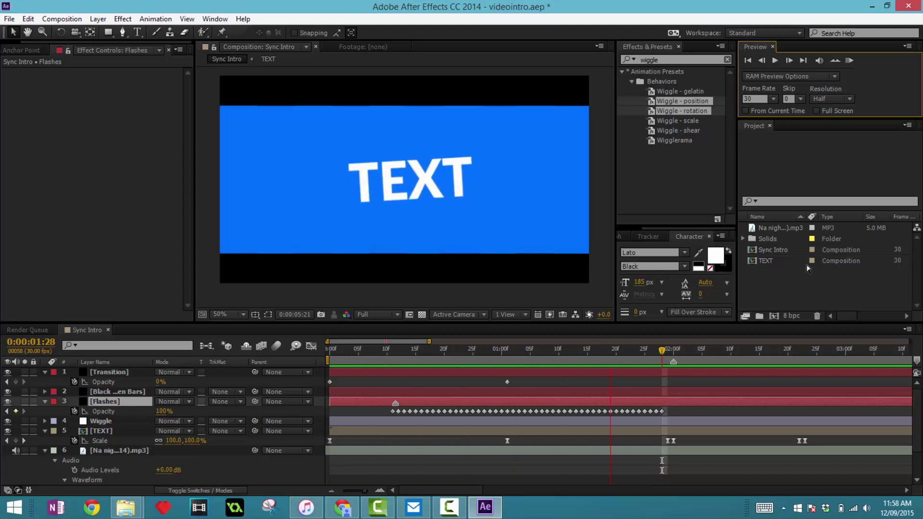
{"action": "left_click", "coordinate": [807, 270]}
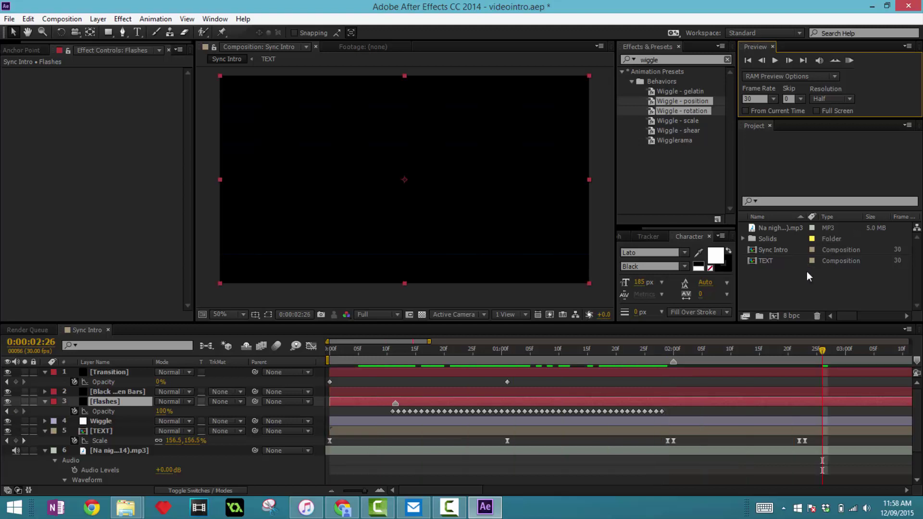
{"action": "left_click", "coordinate": [667, 348]}
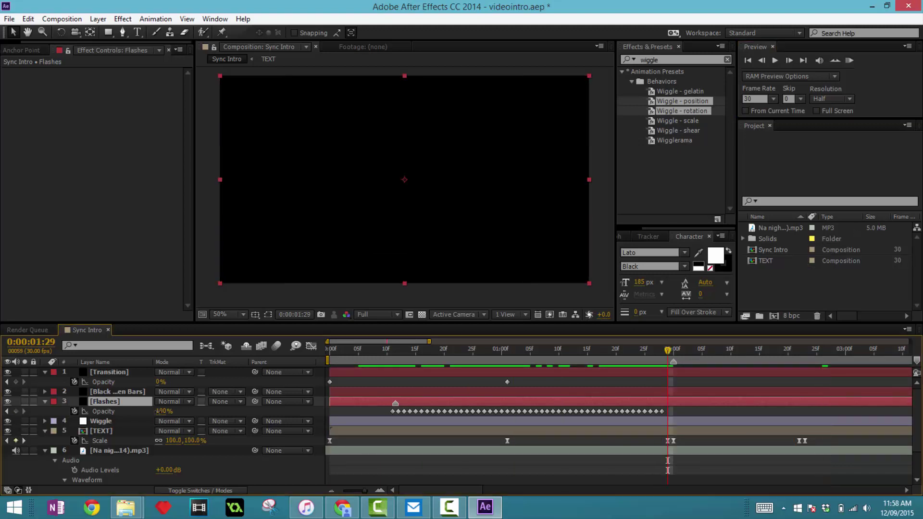
{"action": "left_click_drag", "start_coordinate": [164, 412], "coordinate": [2, 419]}
{"action": "left_click", "coordinate": [849, 60]}
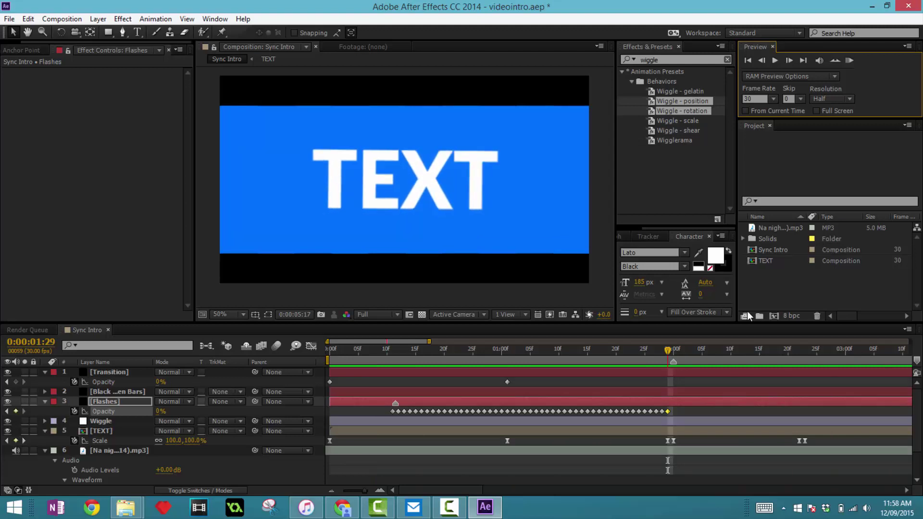
{"action": "key", "text": "space"}
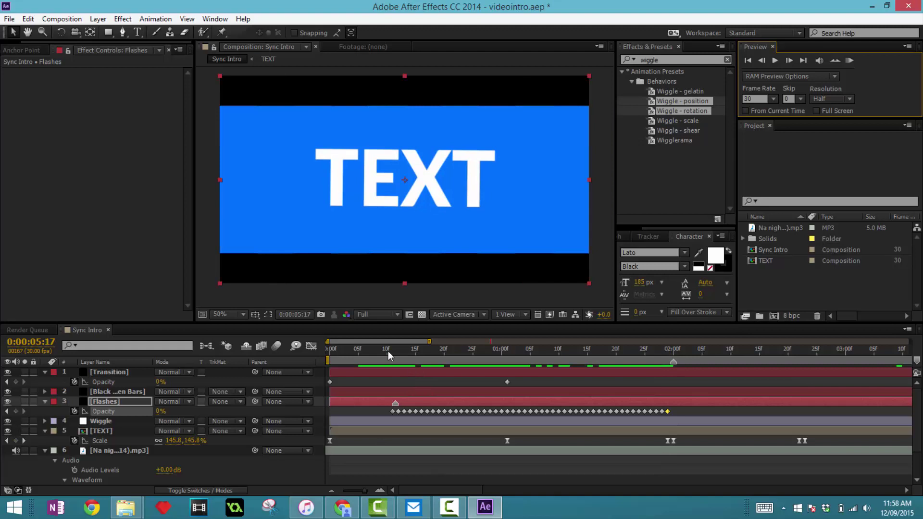
{"action": "left_click", "coordinate": [388, 351]}
{"action": "left_click_drag", "start_coordinate": [391, 351], "coordinate": [579, 351]}
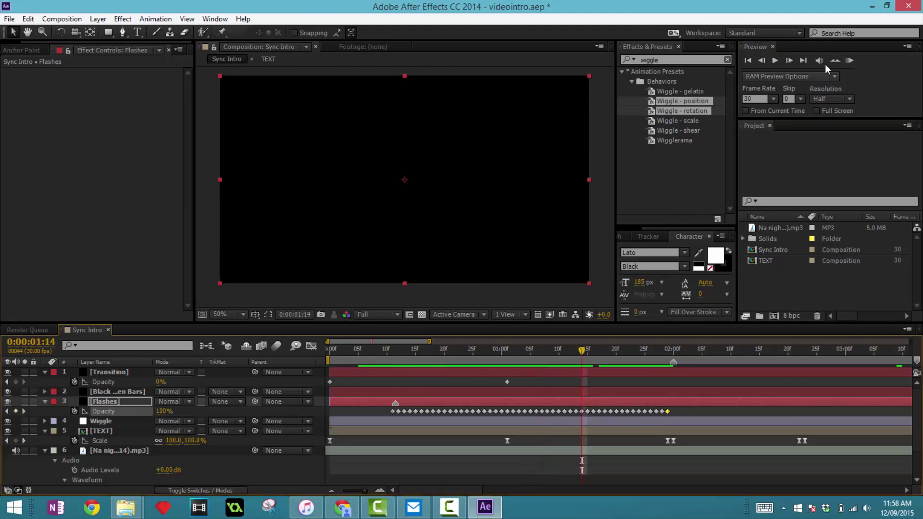
{"action": "left_click", "coordinate": [848, 61]}
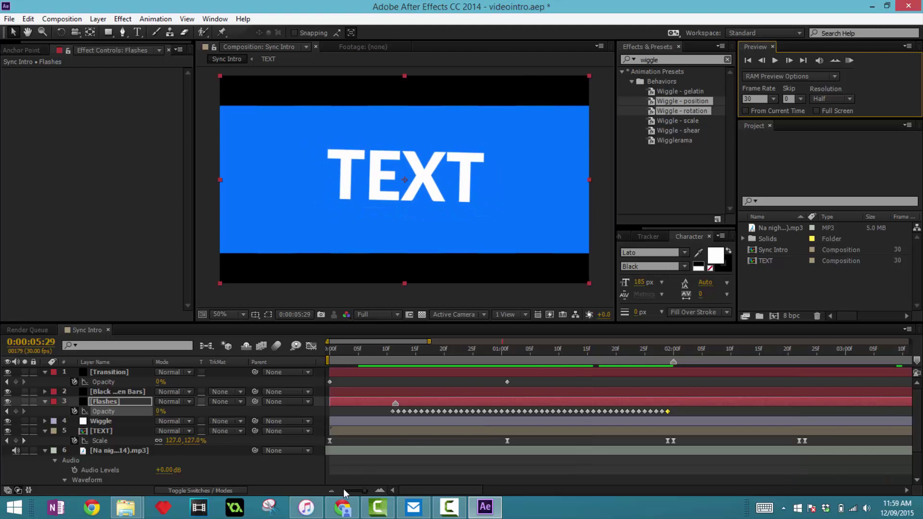
{"action": "left_click_drag", "start_coordinate": [344, 489], "coordinate": [357, 492]}
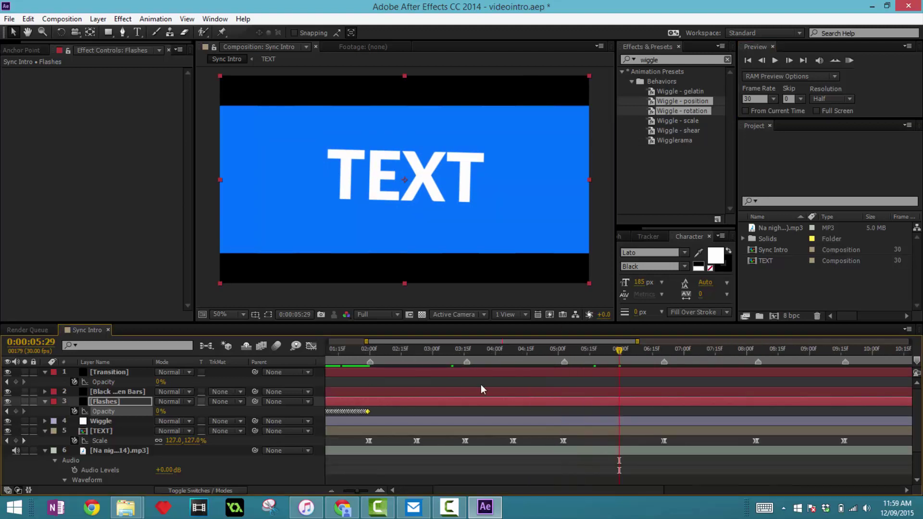
{"action": "left_click_drag", "start_coordinate": [466, 490], "coordinate": [394, 492]}
- Reveal the TEXT layer's Opacity alongside Scale and select its five Scale keyframes
{"action": "left_click", "coordinate": [400, 359]}
{"action": "left_click_drag", "start_coordinate": [367, 358], "coordinate": [566, 356]}
{"action": "left_click", "coordinate": [518, 356]}
{"action": "left_click", "coordinate": [115, 432]}
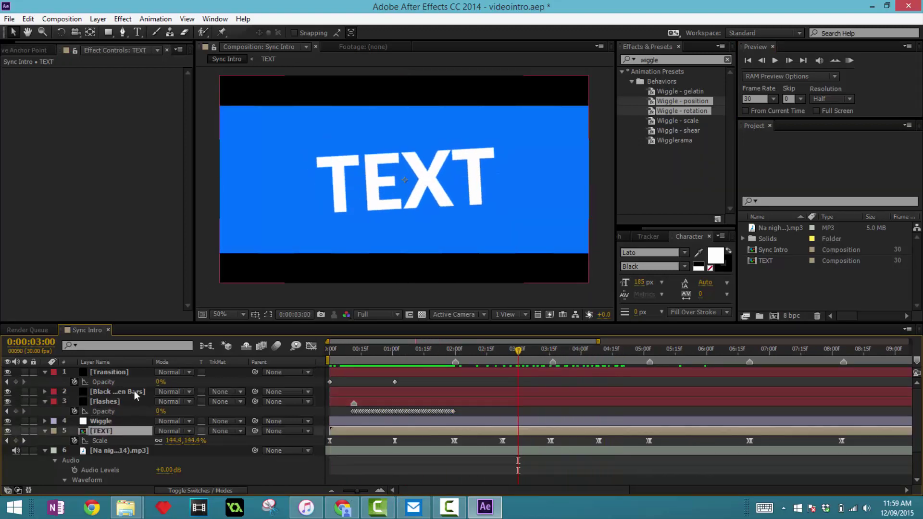
{"action": "key", "text": "shift+t"}
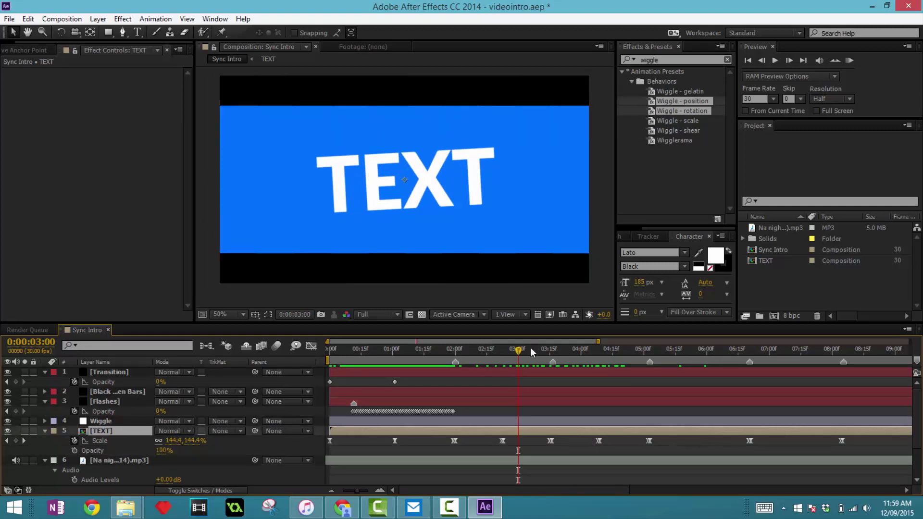
{"action": "left_click_drag", "start_coordinate": [515, 353], "coordinate": [457, 356]}
{"action": "left_click_drag", "start_coordinate": [362, 490], "coordinate": [355, 490]}
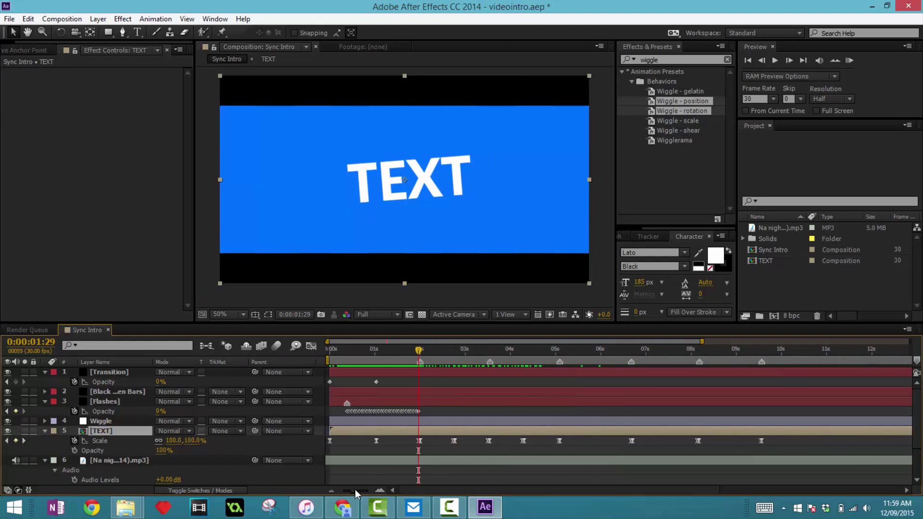
{"action": "left_click", "coordinate": [431, 446]}
{"action": "left_click_drag", "start_coordinate": [431, 446], "coordinate": [610, 435]}
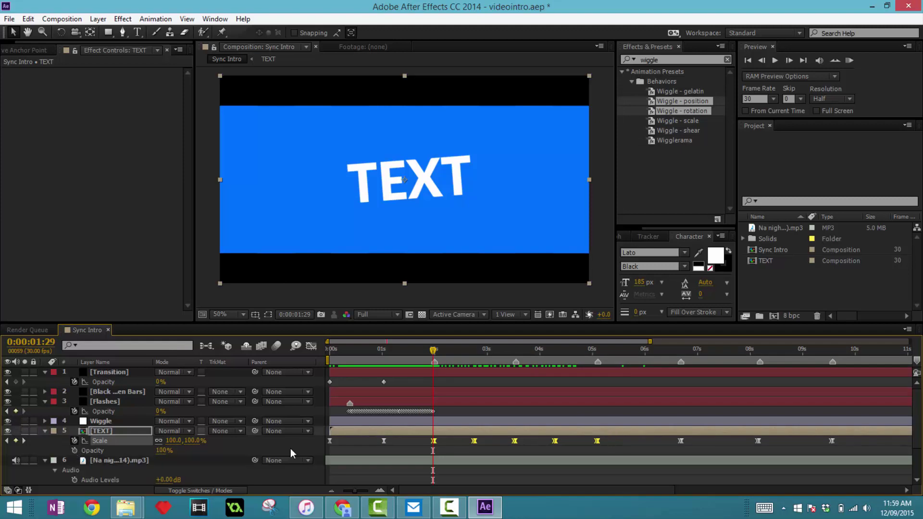
{"action": "left_click_drag", "start_coordinate": [355, 491], "coordinate": [366, 491]}
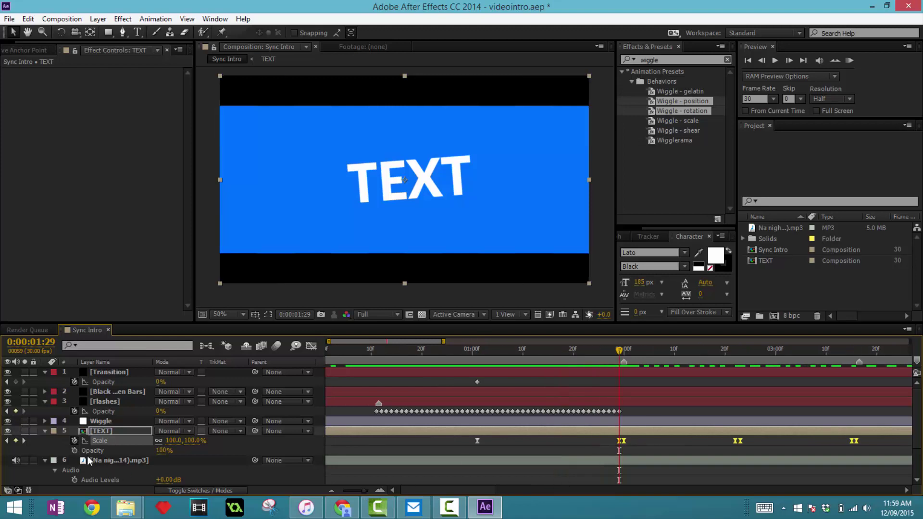
- Add a hold Opacity keyframe on TEXT, trying 70% then undoing back to 100%
{"action": "key", "text": "alt+shift+t"}
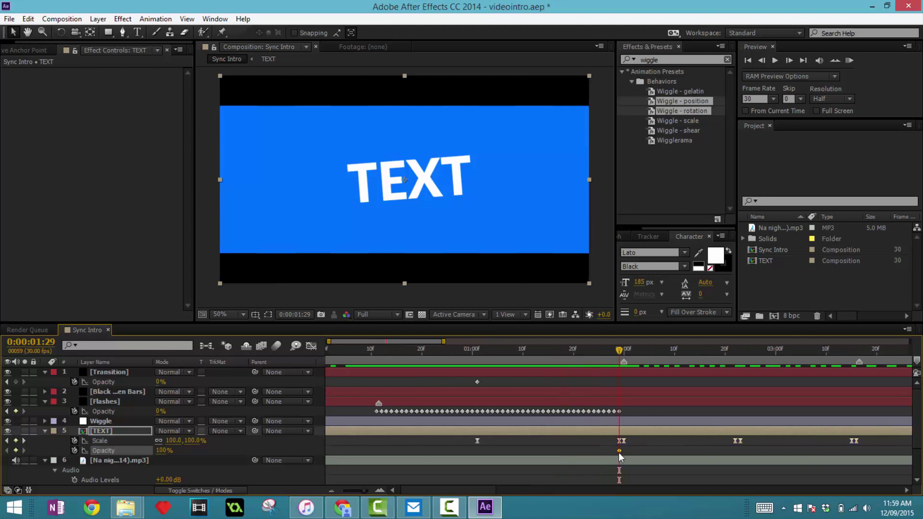
{"action": "key", "text": "ctrl+v"}
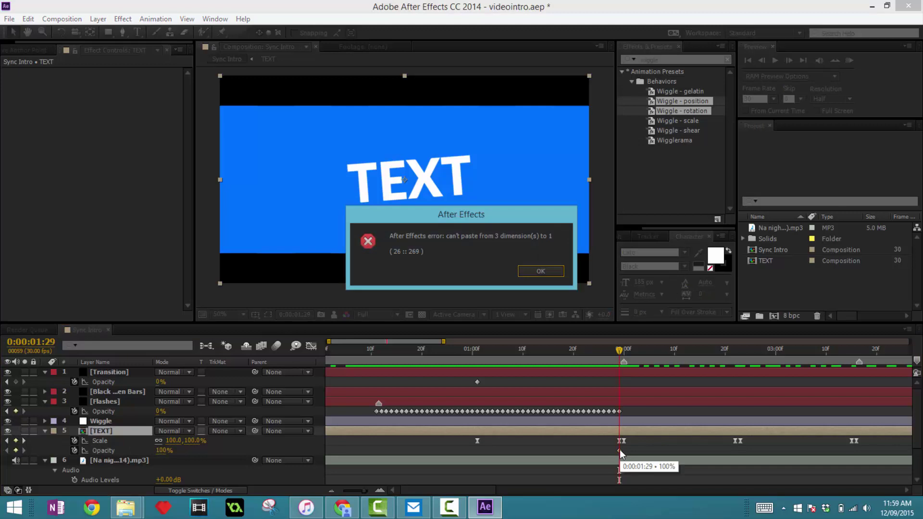
{"action": "left_click", "coordinate": [541, 271]}
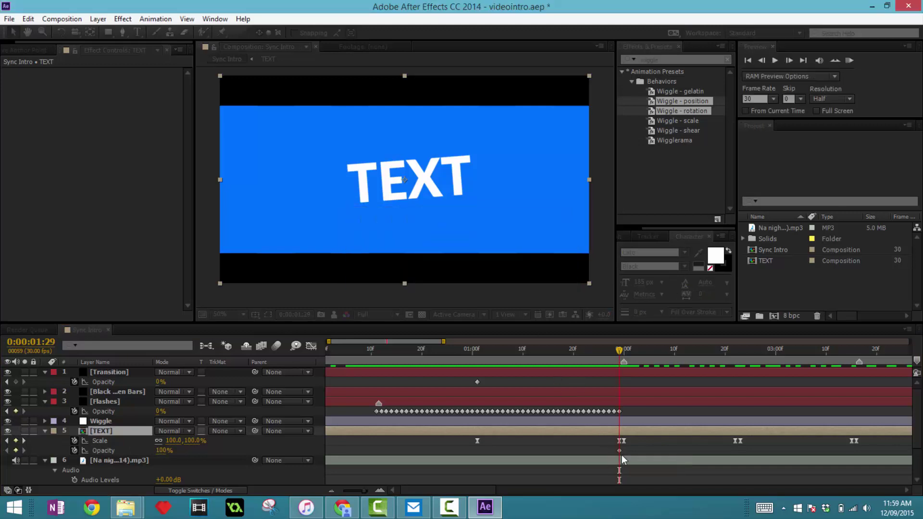
{"action": "left_click", "coordinate": [620, 453]}
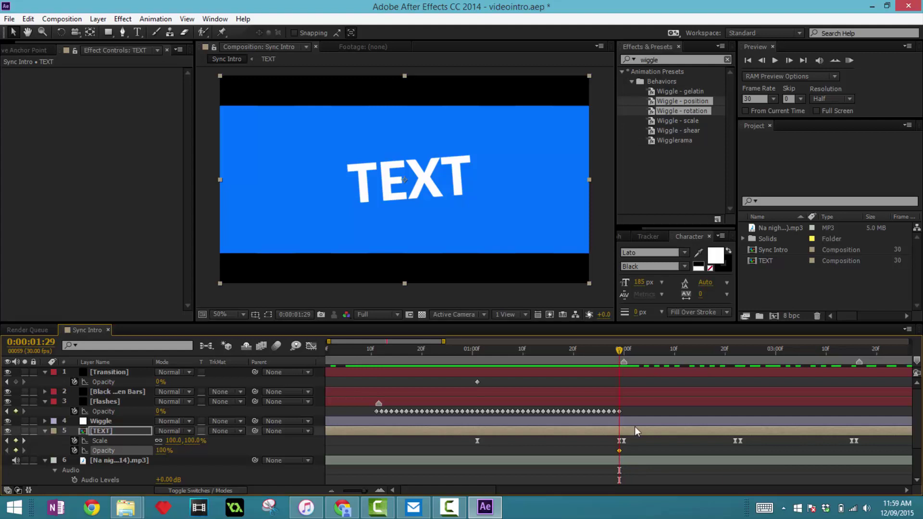
{"action": "key", "text": "ctrl+alt+h"}
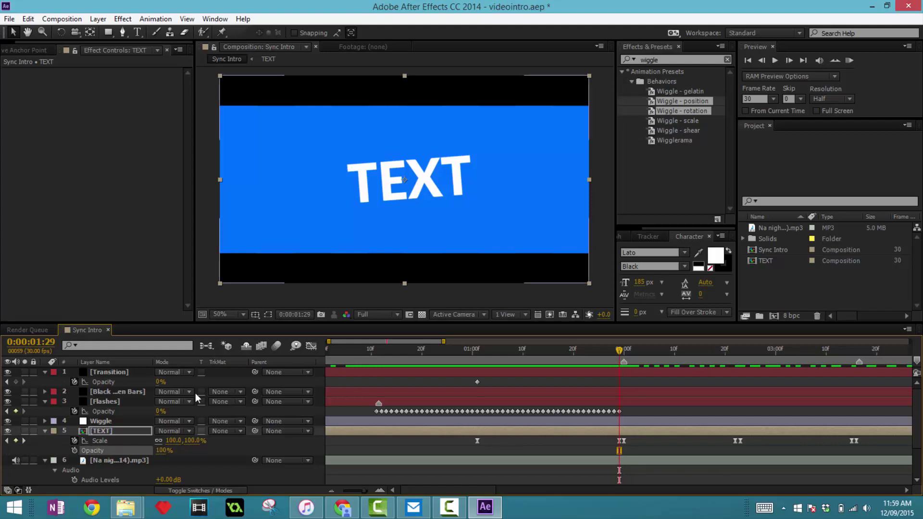
{"action": "left_click", "coordinate": [75, 451]}
{"action": "left_click", "coordinate": [158, 451]}
{"action": "left_click", "coordinate": [231, 447]}
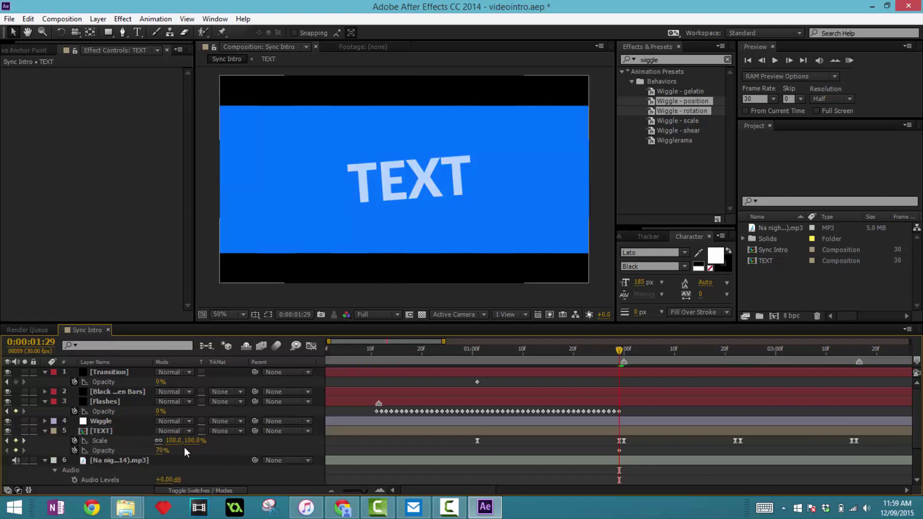
{"action": "key", "text": "ctrl+z"}
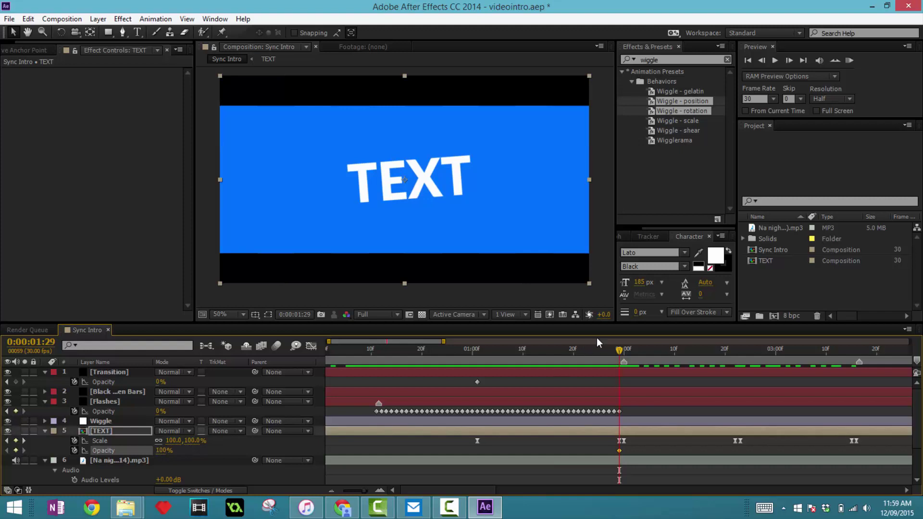
- Paste the TEXT Opacity keyframe pair at 0:00:02:22 and set it to 70%
{"action": "left_click", "coordinate": [624, 351]}
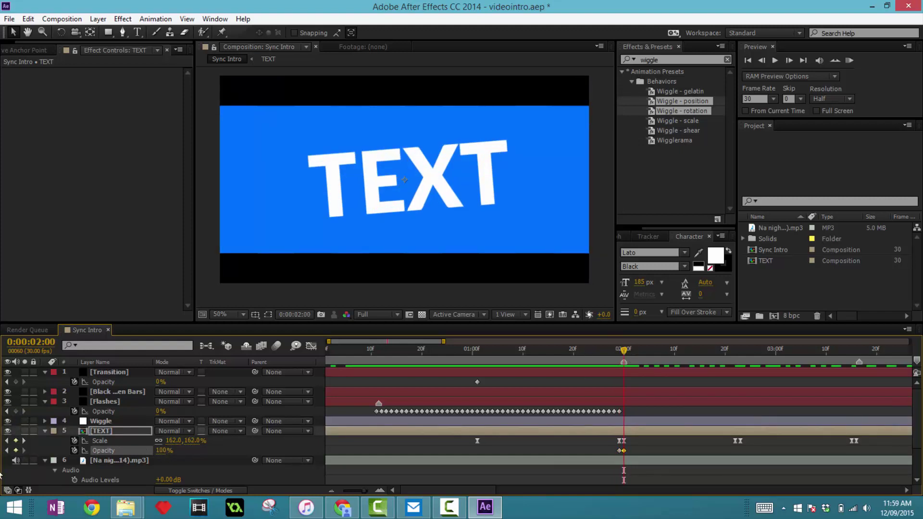
{"action": "left_click_drag", "start_coordinate": [493, 491], "coordinate": [507, 491]}
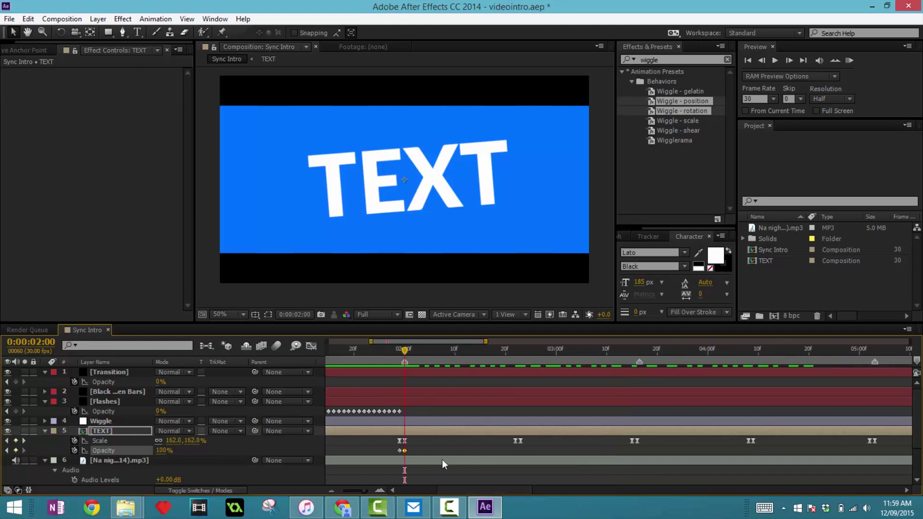
{"action": "left_click_drag", "start_coordinate": [412, 451], "coordinate": [379, 452]}
{"action": "left_click", "coordinate": [460, 349]}
{"action": "left_click_drag", "start_coordinate": [495, 367], "coordinate": [516, 368]}
{"action": "key", "text": "ctrl+v"}
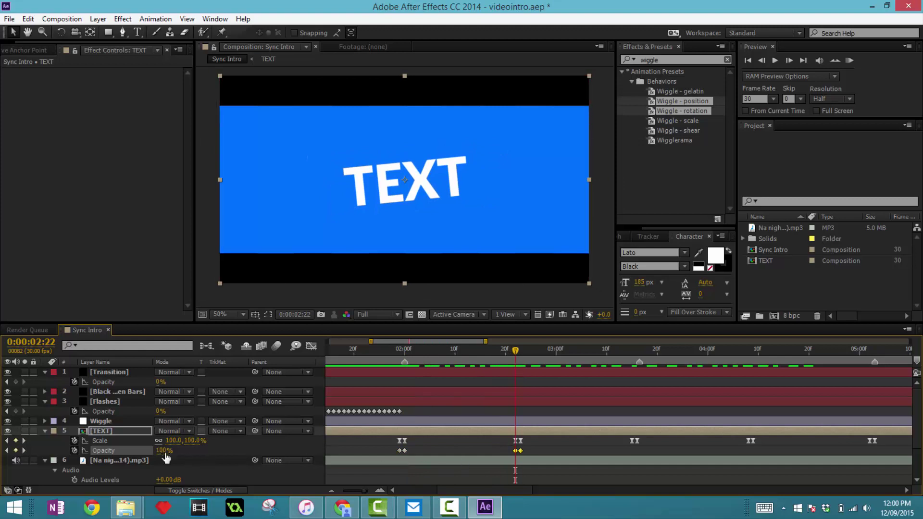
{"action": "left_click", "coordinate": [163, 450]}
{"action": "type", "text": "70"}
{"action": "left_click", "coordinate": [274, 440]}
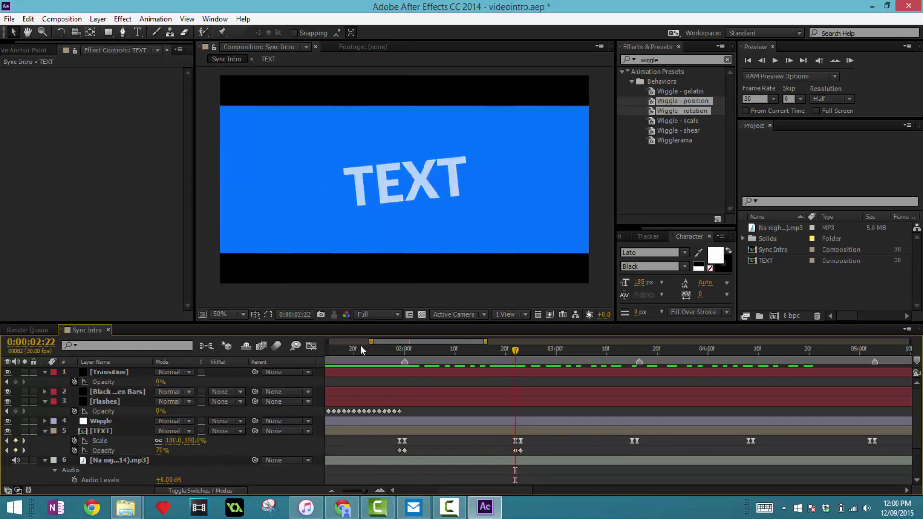
- Set TEXT Opacity back to 100% for the 0:00:02:23 beat
{"action": "left_click", "coordinate": [397, 350]}
{"action": "left_click_drag", "start_coordinate": [402, 352], "coordinate": [431, 353]}
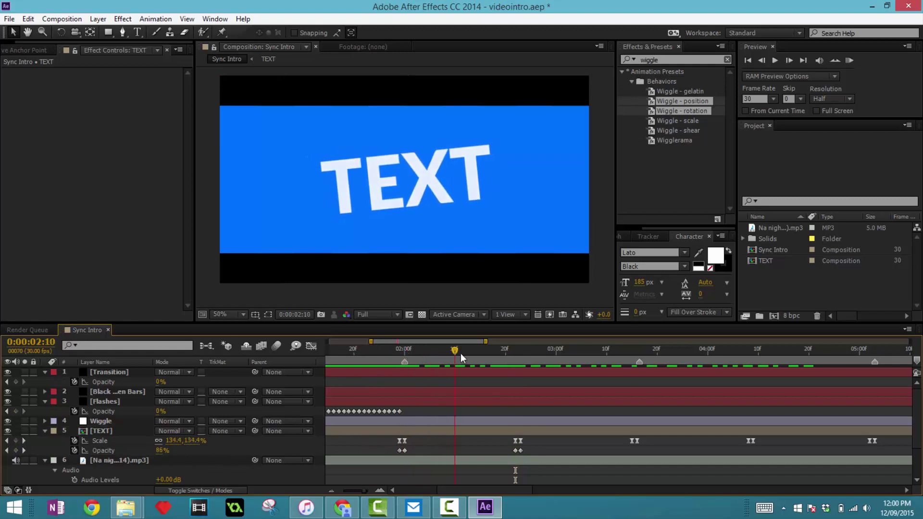
{"action": "left_click_drag", "start_coordinate": [462, 353], "coordinate": [521, 361]}
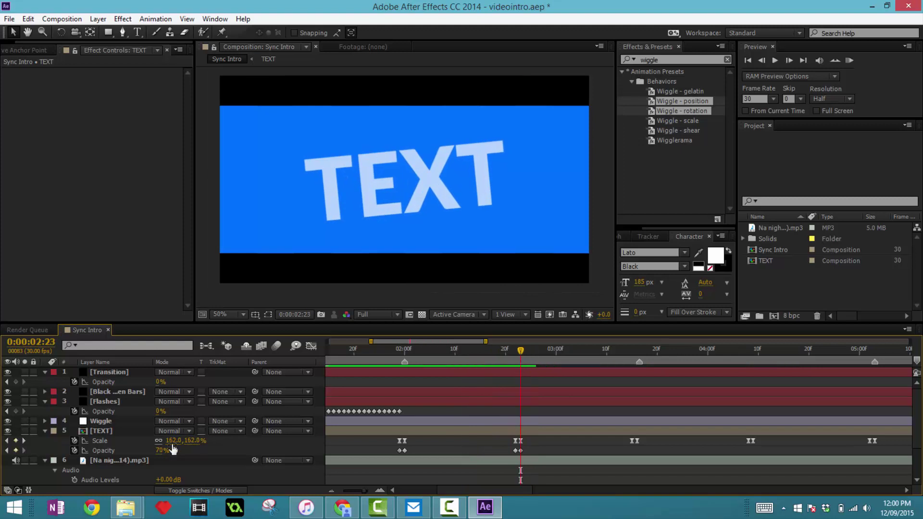
{"action": "left_click", "coordinate": [172, 449]}
{"action": "type", "text": "100"}
{"action": "key", "text": "Return"}
{"action": "left_click", "coordinate": [515, 352]}
{"action": "left_click_drag", "start_coordinate": [513, 350], "coordinate": [516, 351]}
{"action": "left_click", "coordinate": [537, 449]}
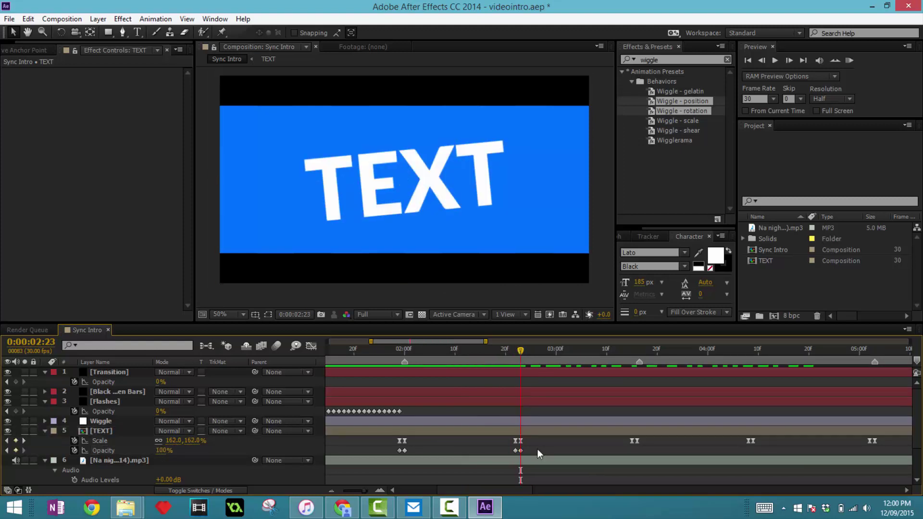
- Paste the copied Opacity dip keyframes onto the beats at 0:00:03:15 and 0:00:06:20
{"action": "left_click", "coordinate": [514, 450]}
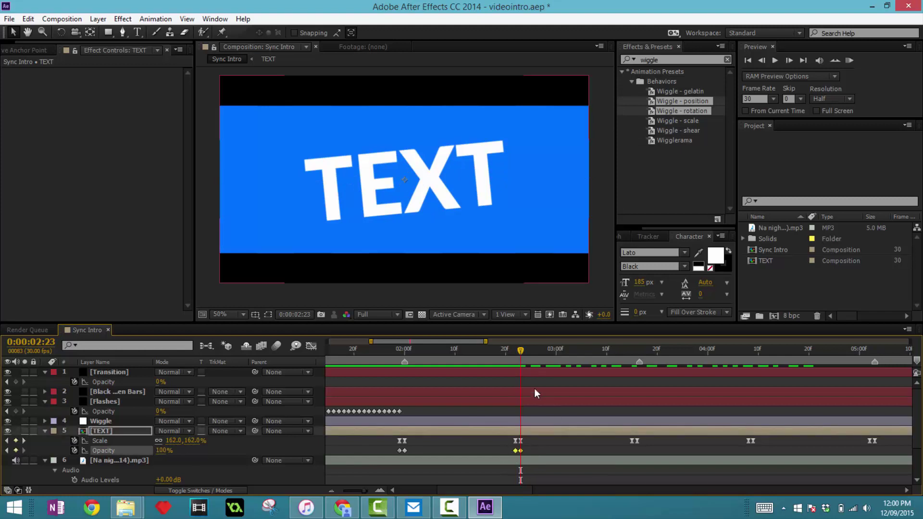
{"action": "left_click_drag", "start_coordinate": [519, 353], "coordinate": [872, 353]}
{"action": "key", "text": "ctrl+v"}
{"action": "key", "text": "ctrl+v"}
{"action": "key", "text": "ctrl+v"}
{"action": "left_click_drag", "start_coordinate": [480, 492], "coordinate": [561, 487]}
{"action": "left_click", "coordinate": [632, 355]}
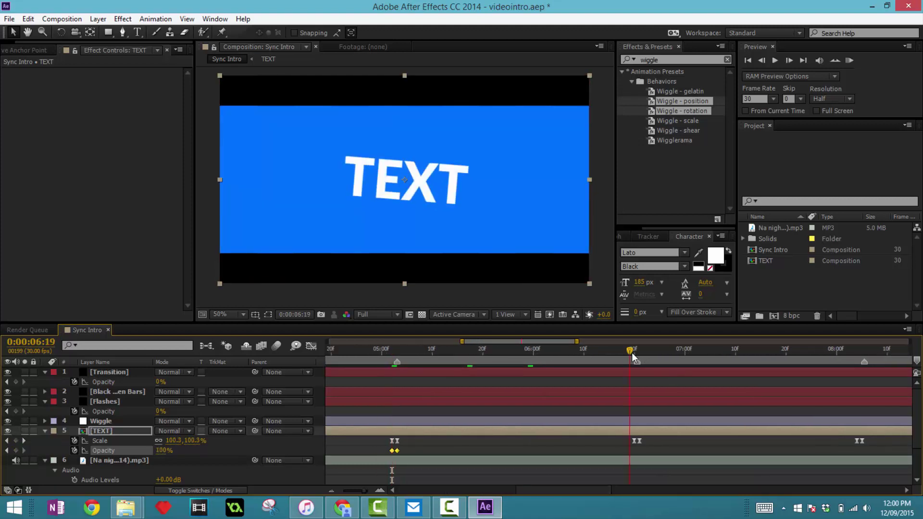
{"action": "key", "text": "ctrl+v"}
- Zoom the timeline out to show all keyframes and play a RAM preview
{"action": "left_click", "coordinate": [352, 489]}
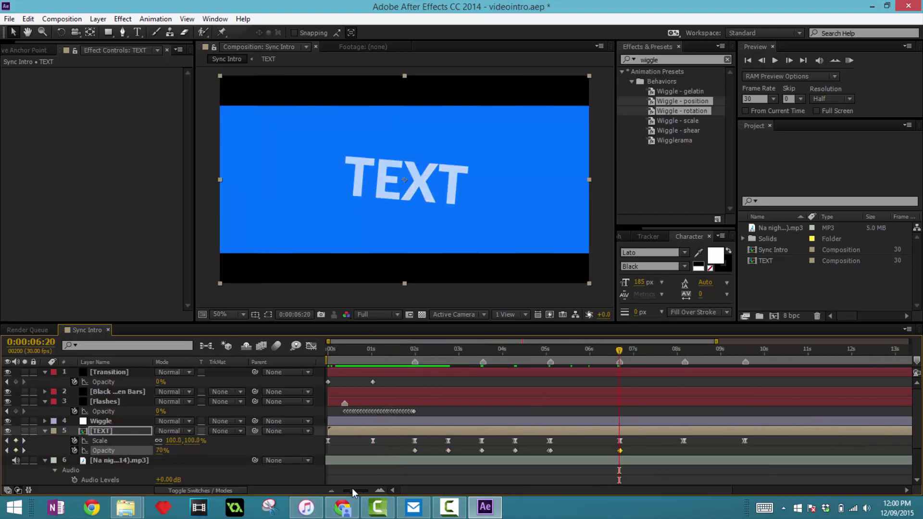
{"action": "left_click", "coordinate": [350, 488]}
{"action": "left_click", "coordinate": [849, 60]}
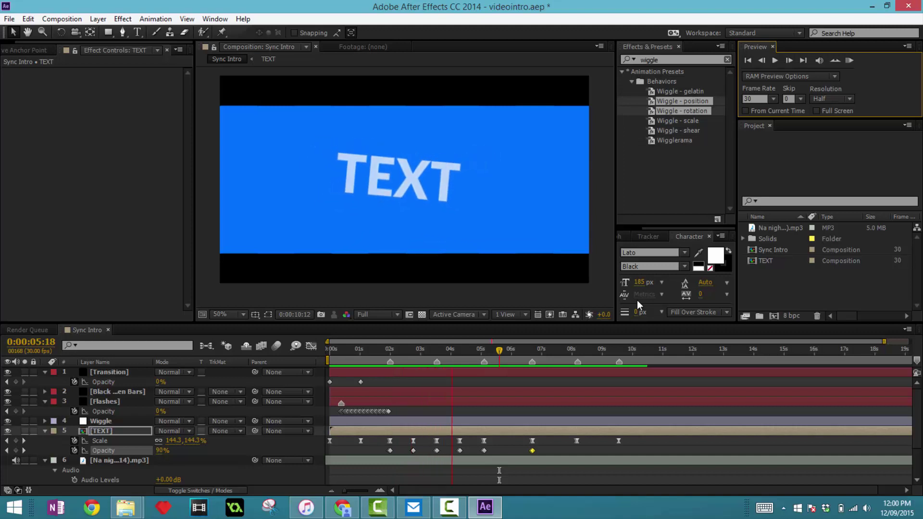
- Paste the Scale and Opacity keyframes at 05:25, shifting them one frame earlier
{"action": "key", "text": "space"}
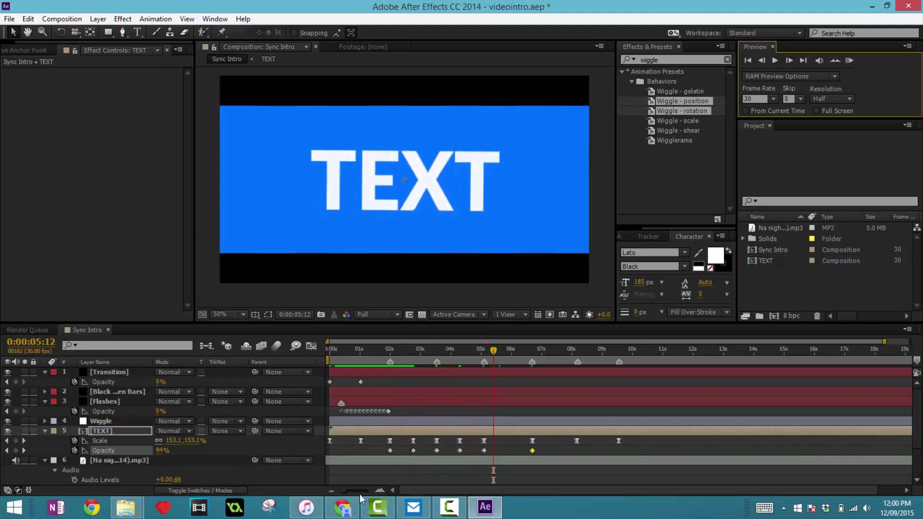
{"action": "left_click_drag", "start_coordinate": [351, 492], "coordinate": [362, 491]}
{"action": "left_click_drag", "start_coordinate": [563, 442], "coordinate": [593, 453]}
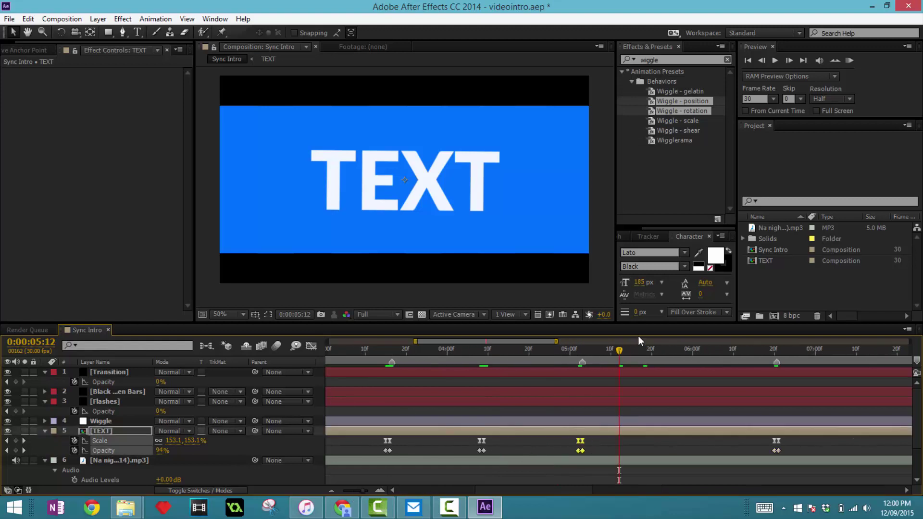
{"action": "left_click_drag", "start_coordinate": [621, 347], "coordinate": [682, 361]}
{"action": "scroll", "coordinate": [916, 461], "scroll_direction": "down", "scroll_amount": 3}
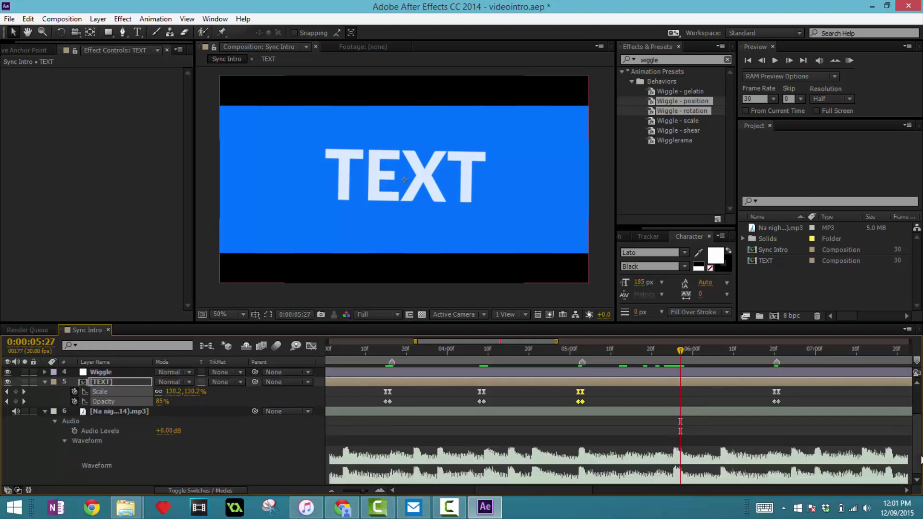
{"action": "left_click_drag", "start_coordinate": [681, 349], "coordinate": [673, 349]}
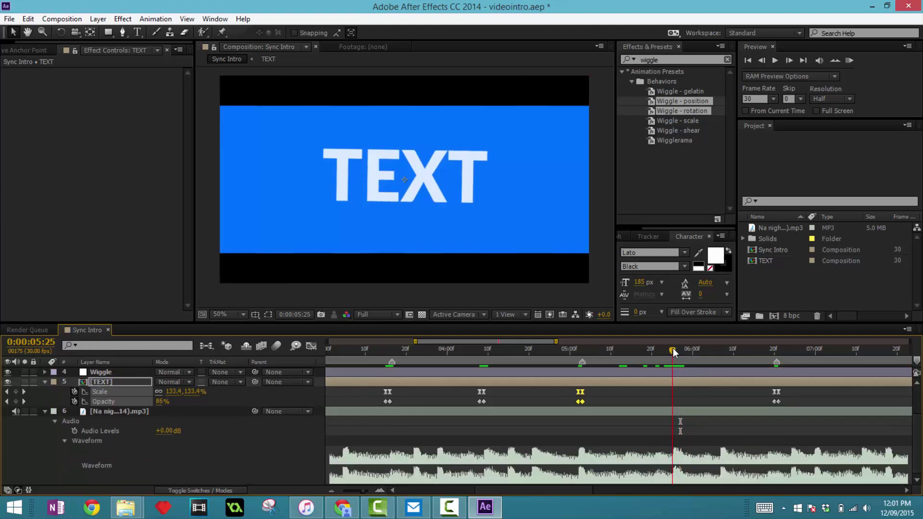
{"action": "key", "text": "ctrl+v"}
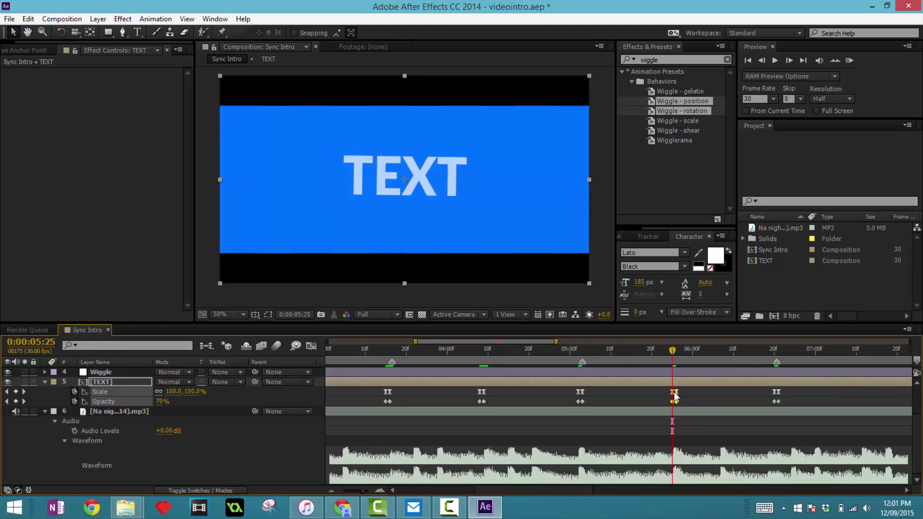
{"action": "left_click_drag", "start_coordinate": [675, 398], "coordinate": [670, 398]}
{"action": "left_click_drag", "start_coordinate": [578, 491], "coordinate": [604, 489]}
- Paste the Scale and Opacity keyframes at 07:11 and nudge them slightly earlier
{"action": "left_click", "coordinate": [584, 356]}
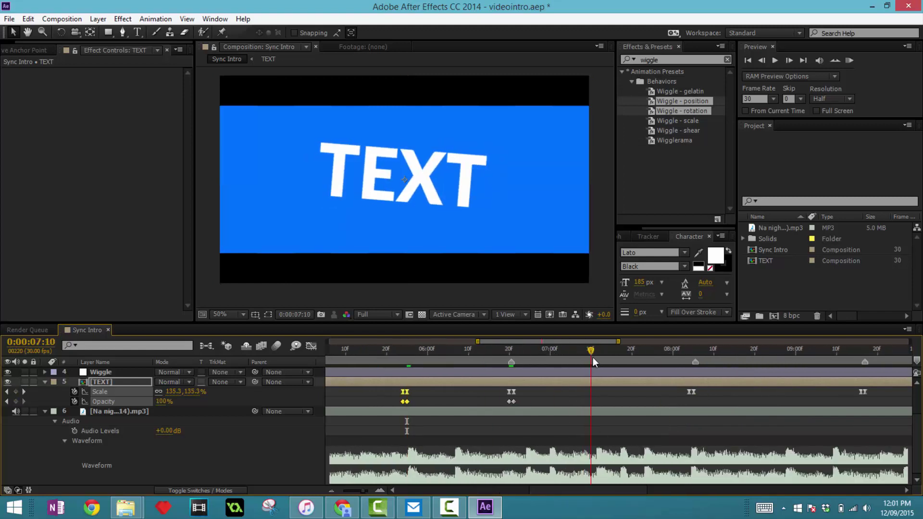
{"action": "left_click", "coordinate": [595, 358]}
{"action": "key", "text": "ctrl+v"}
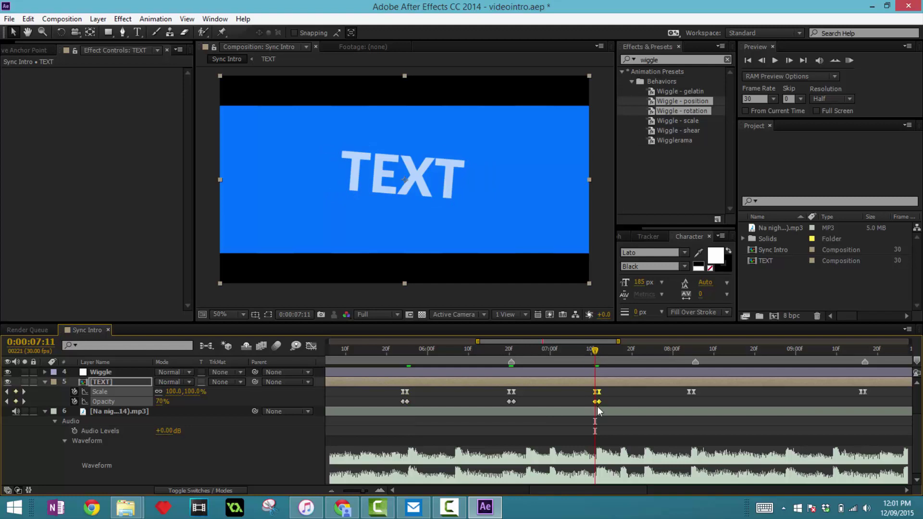
{"action": "left_click_drag", "start_coordinate": [596, 404], "coordinate": [585, 441]}
{"action": "left_click_drag", "start_coordinate": [551, 490], "coordinate": [583, 490]}
- Paste keyframes at 08:27 and Opacity keyframes at 08:04, then RAM-preview the whole comp
{"action": "left_click", "coordinate": [620, 352]}
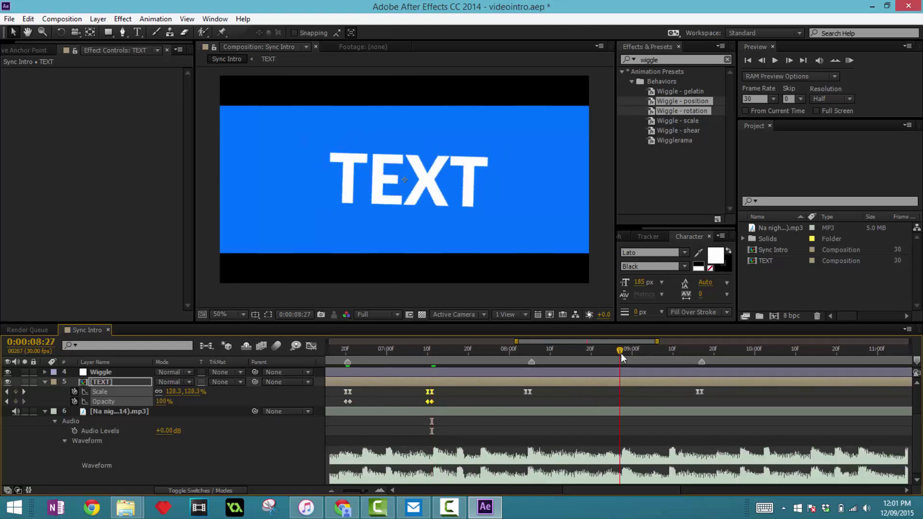
{"action": "key", "text": "ctrl+v"}
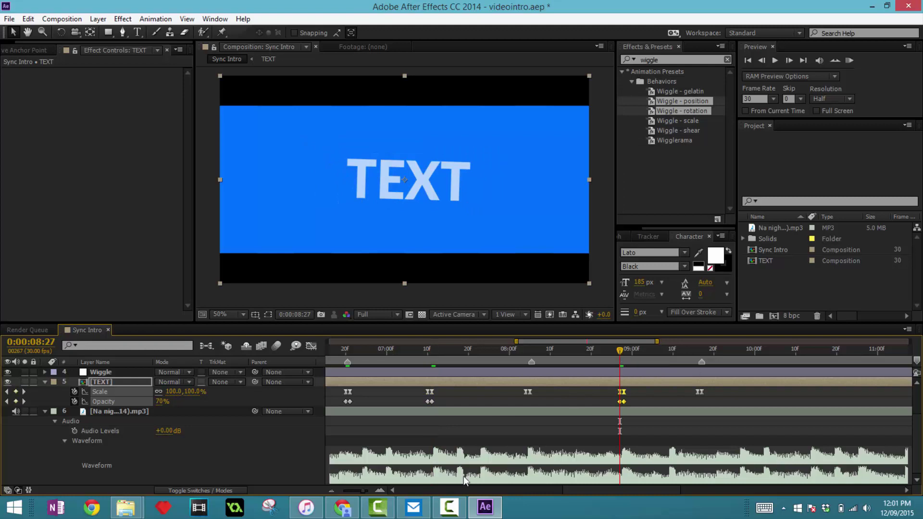
{"action": "mouse_move", "coordinate": [357, 495]}
{"action": "left_mouse_down"}
{"action": "mouse_move", "coordinate": [342, 492]}
{"action": "mouse_move", "coordinate": [367, 489]}
{"action": "left_mouse_up"}
{"action": "key", "text": "equal"}
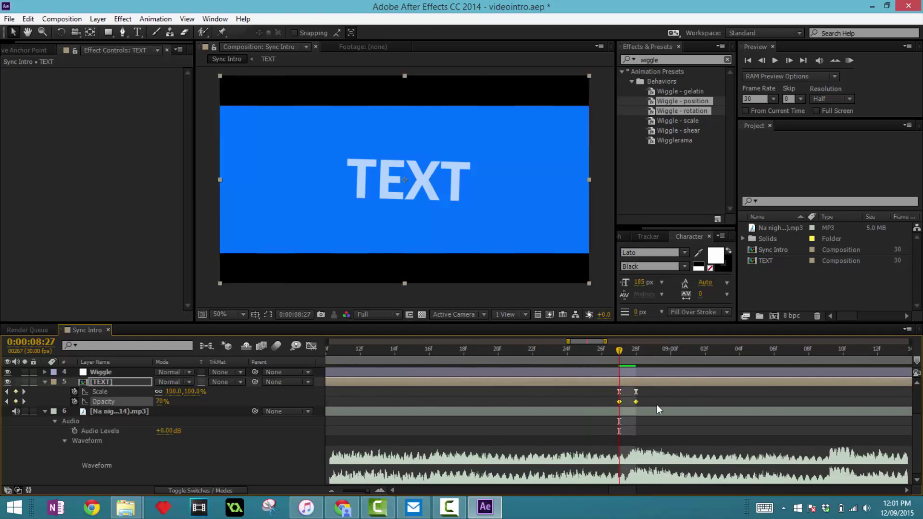
{"action": "left_click_drag", "start_coordinate": [610, 487], "coordinate": [597, 488]}
{"action": "left_click", "coordinate": [496, 356]}
{"action": "key", "text": "ctrl+v"}
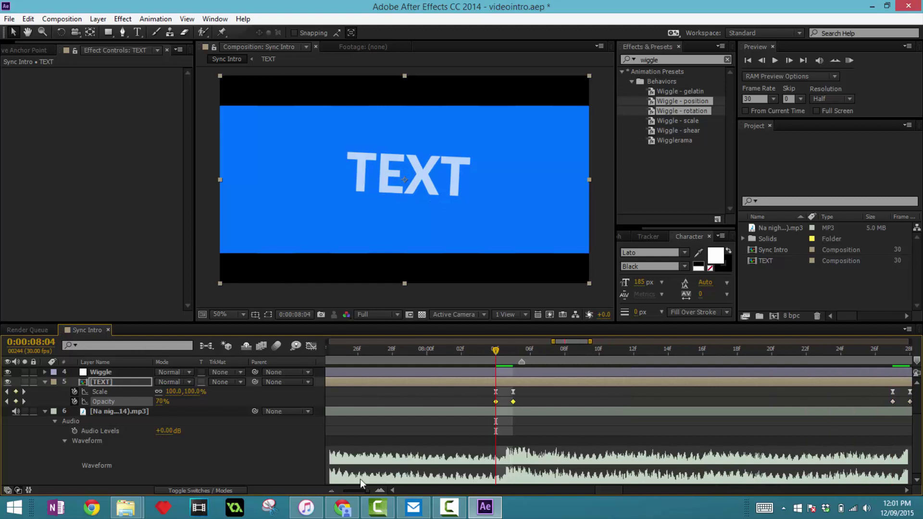
{"action": "left_click", "coordinate": [332, 491]}
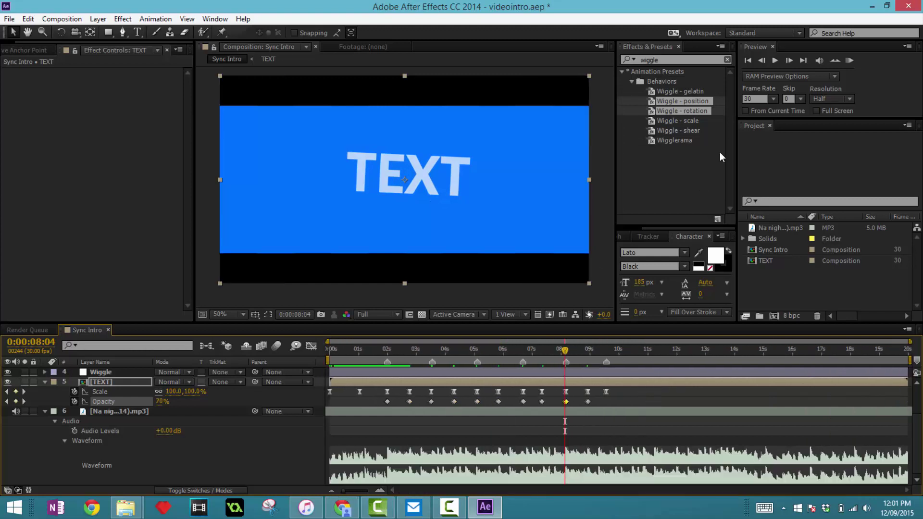
{"action": "left_click", "coordinate": [849, 61]}
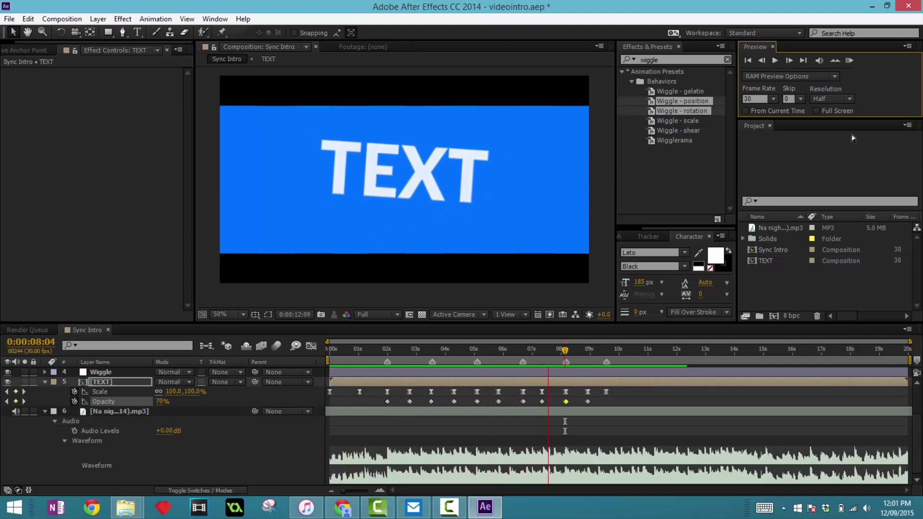
- Stop the preview, deselect the TEXT layer, and scrub through the opening seconds to check
{"action": "left_click", "coordinate": [597, 348]}
{"action": "left_click_drag", "start_coordinate": [443, 346], "coordinate": [278, 368]}
{"action": "left_click", "coordinate": [290, 399]}
{"action": "left_click_drag", "start_coordinate": [329, 351], "coordinate": [605, 358]}
- Paste the Opacity dip keyframes from near 09:00 at 0:00:09:16
{"action": "left_click_drag", "start_coordinate": [344, 491], "coordinate": [365, 491]}
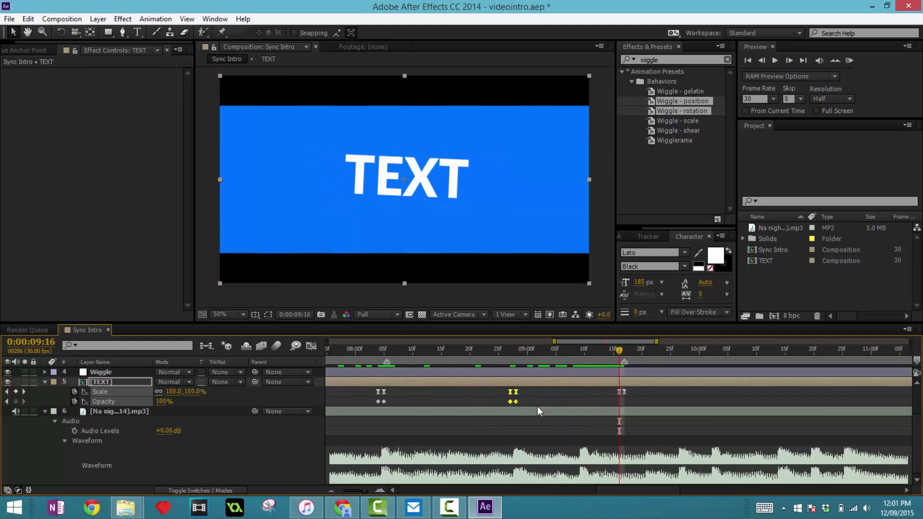
{"action": "left_click_drag", "start_coordinate": [489, 401], "coordinate": [521, 405]}
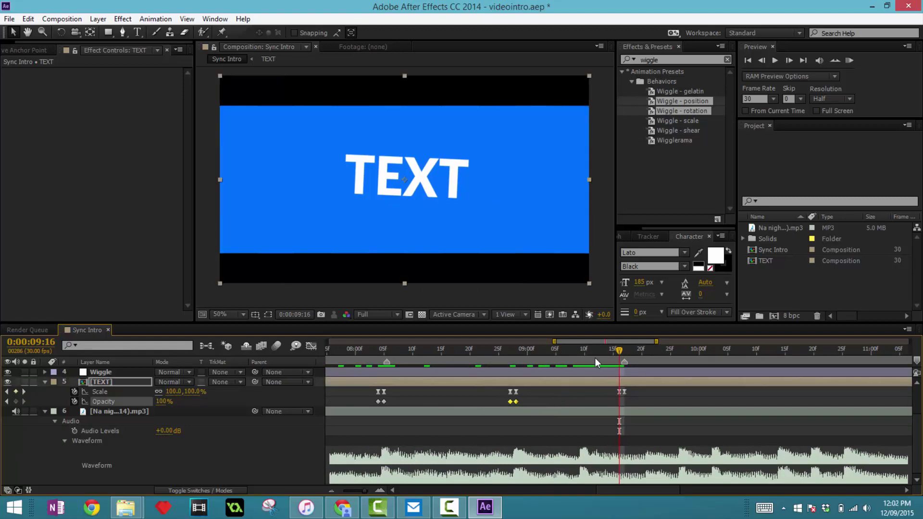
{"action": "key", "text": "ctrl+v"}
{"action": "left_click_drag", "start_coordinate": [362, 489], "coordinate": [332, 497]}
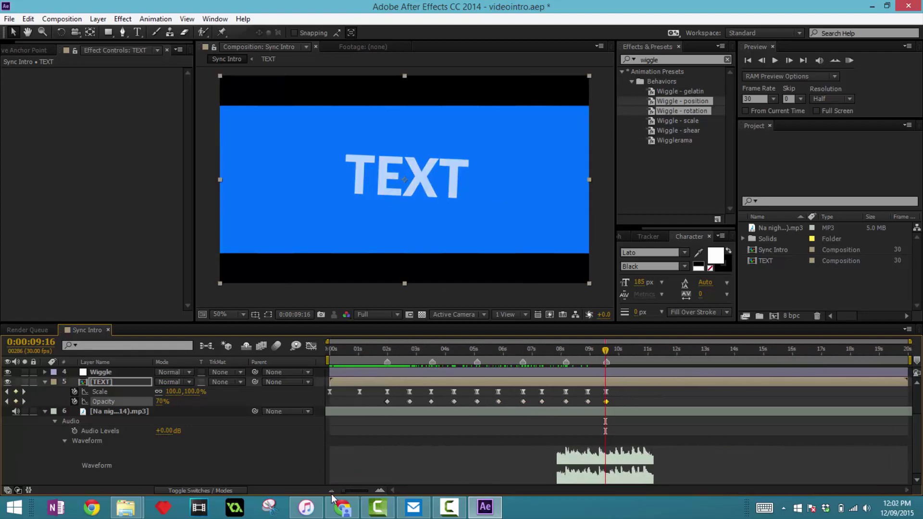
- Collapse the TEXT and MP3 layers, scrub to check the wiggle, and RAM-preview Sync Intro
{"action": "left_click", "coordinate": [46, 382]}
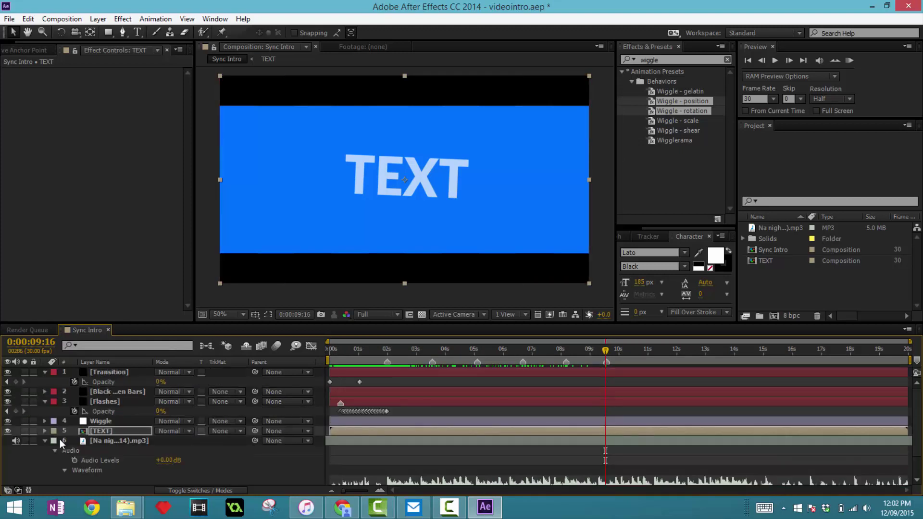
{"action": "left_click", "coordinate": [45, 441]}
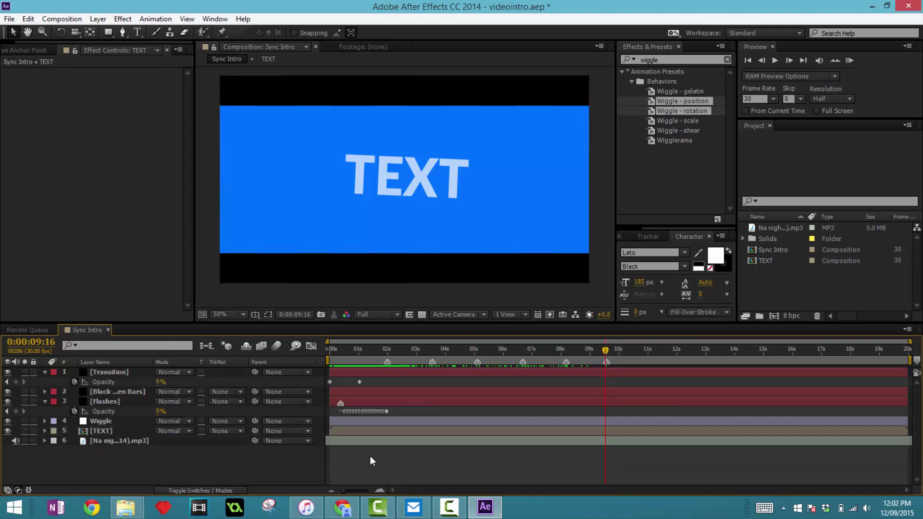
{"action": "left_click_drag", "start_coordinate": [417, 348], "coordinate": [296, 373]}
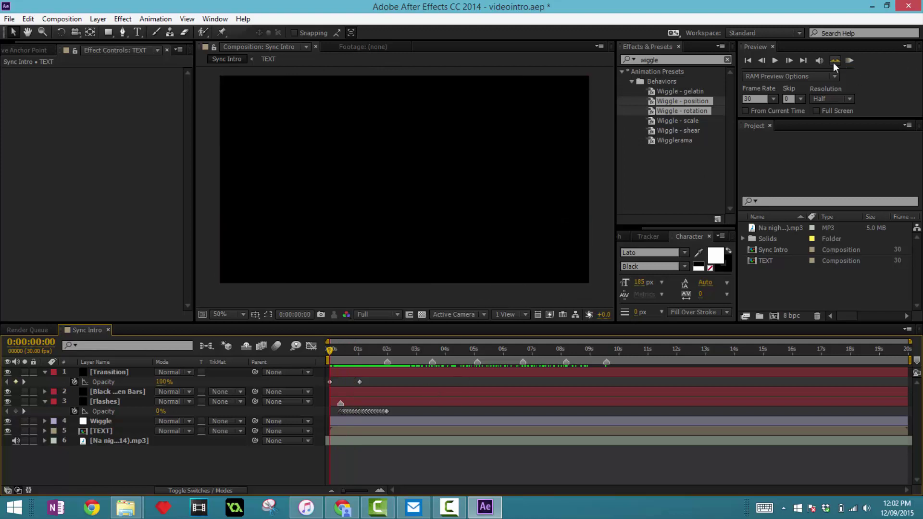
{"action": "left_click", "coordinate": [848, 60]}
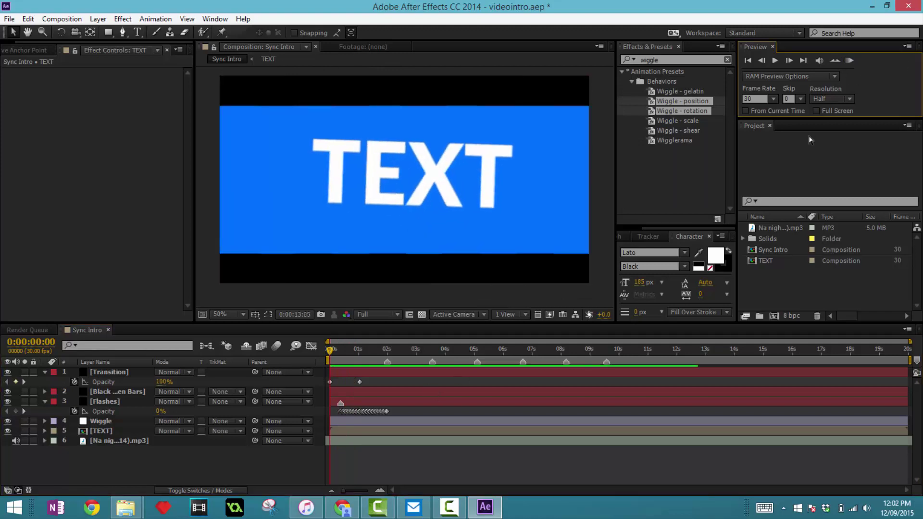